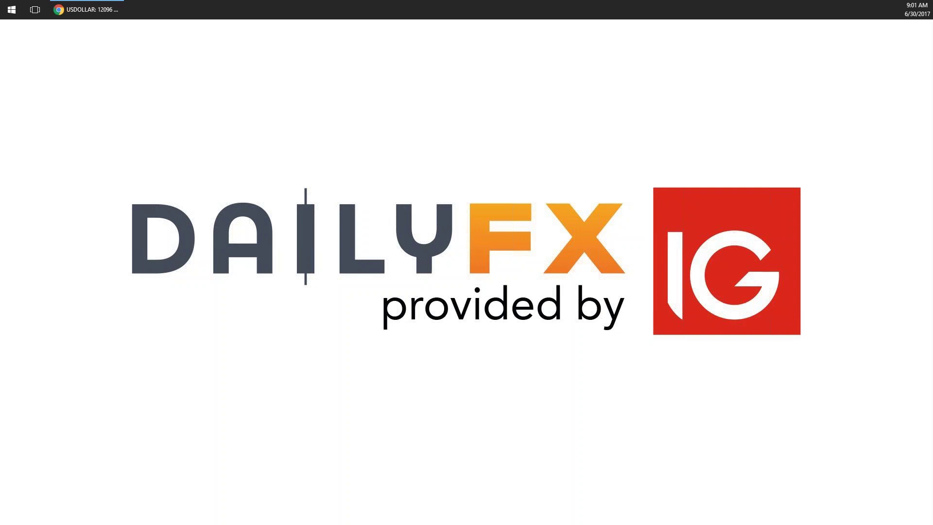
# Step: Bring the Chrome window with the TradingView USDOLLAR chart to the front
pyautogui.click(122, 10)
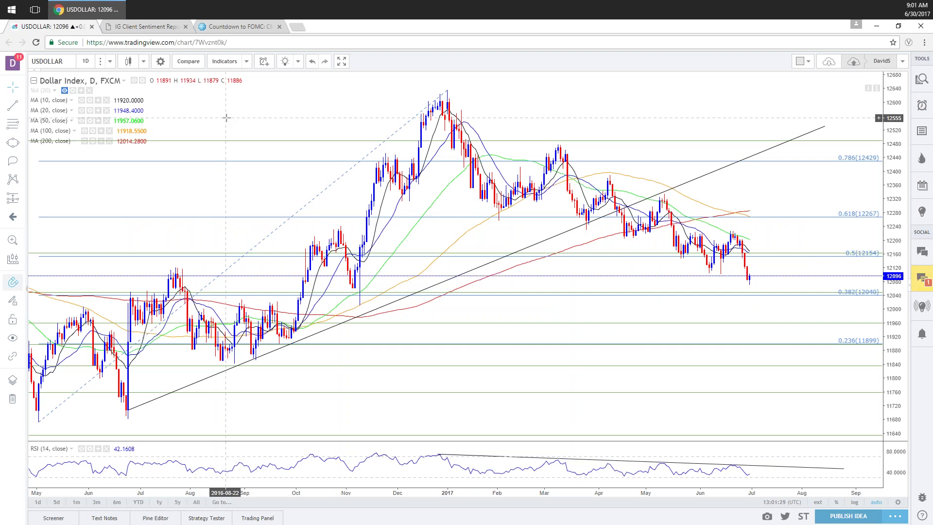
# Step: Load the DXY US Dollar Currency Index chart through the symbol search
pyautogui.write('DXY')
pyautogui.press('Return')
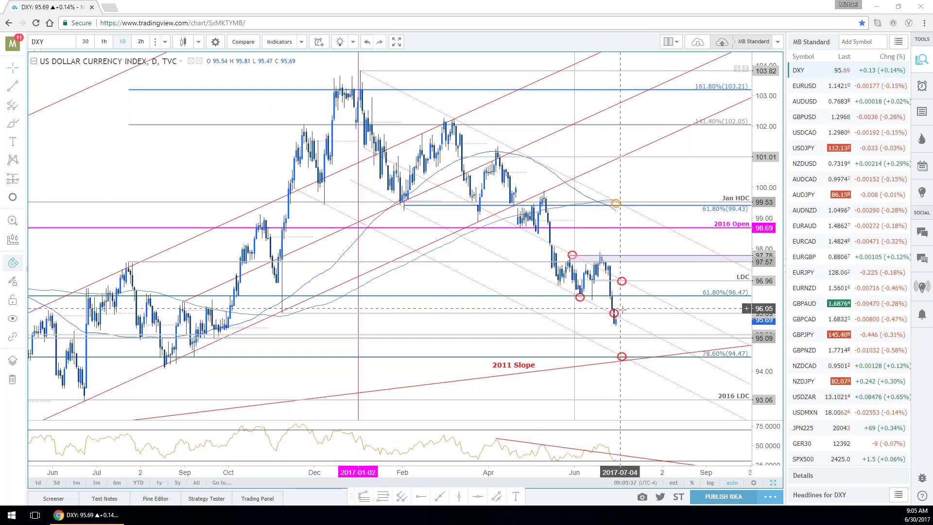
pyautogui.scroll(-3, 621, 309)
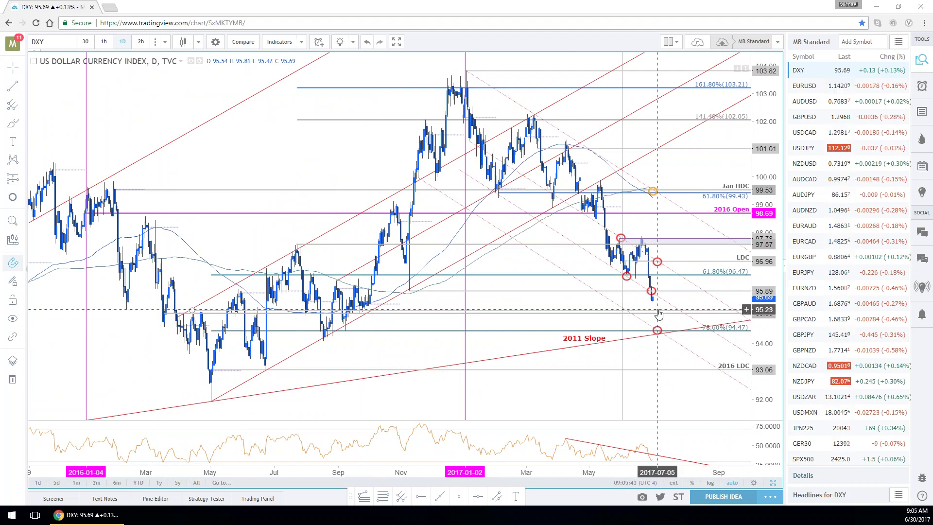
pyautogui.scroll(-10, 659, 335)
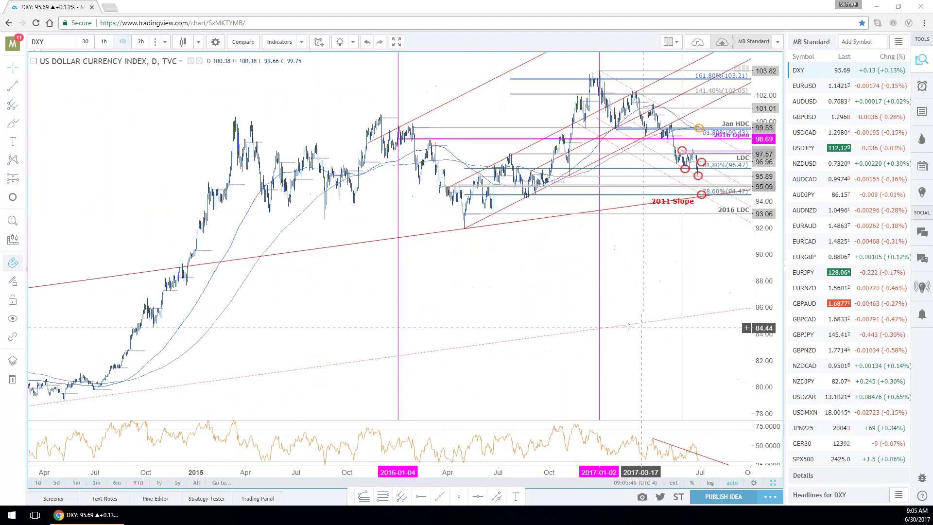
pyautogui.scroll(-5, 458, 318)
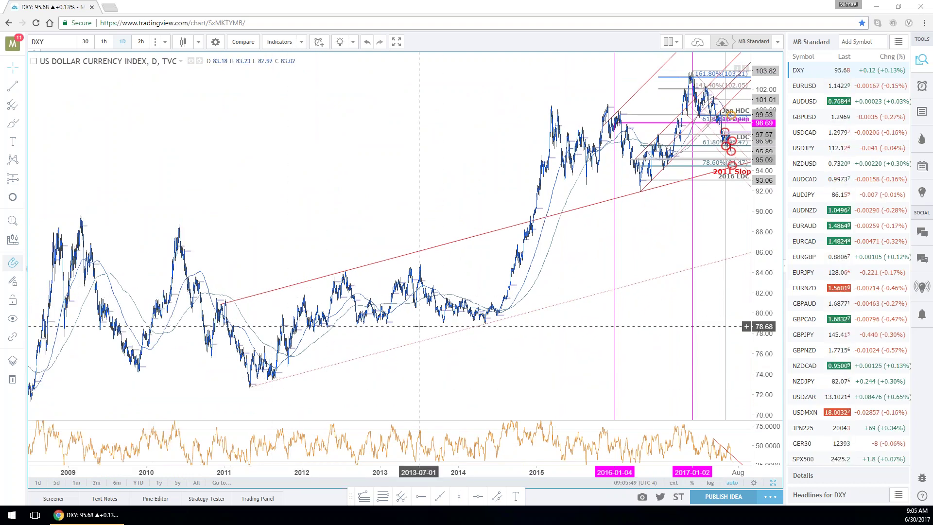
pyautogui.scroll(3, 424, 281)
pyautogui.scroll(4, 409, 272)
pyautogui.scroll(2, 409, 272)
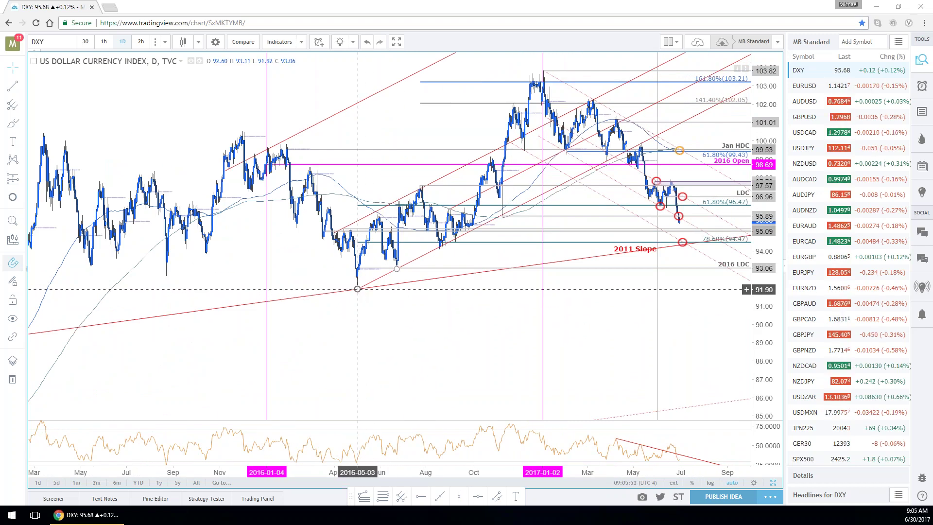
pyautogui.scroll(2, 358, 296)
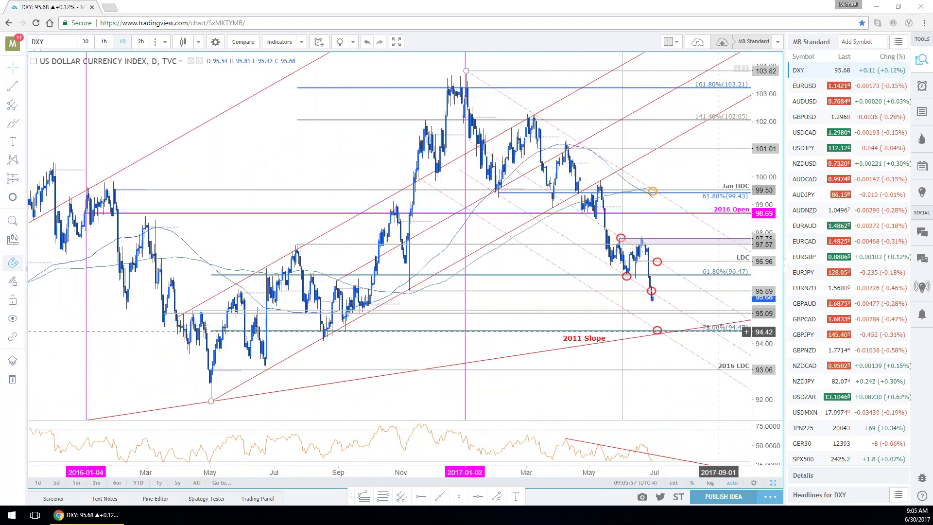
pyautogui.scroll(1, 587, 399)
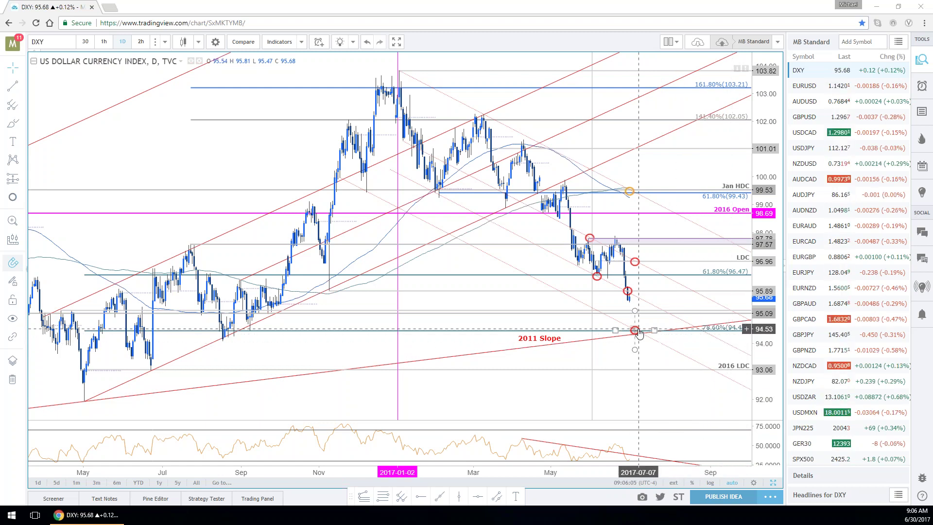
pyautogui.scroll(2, 668, 315)
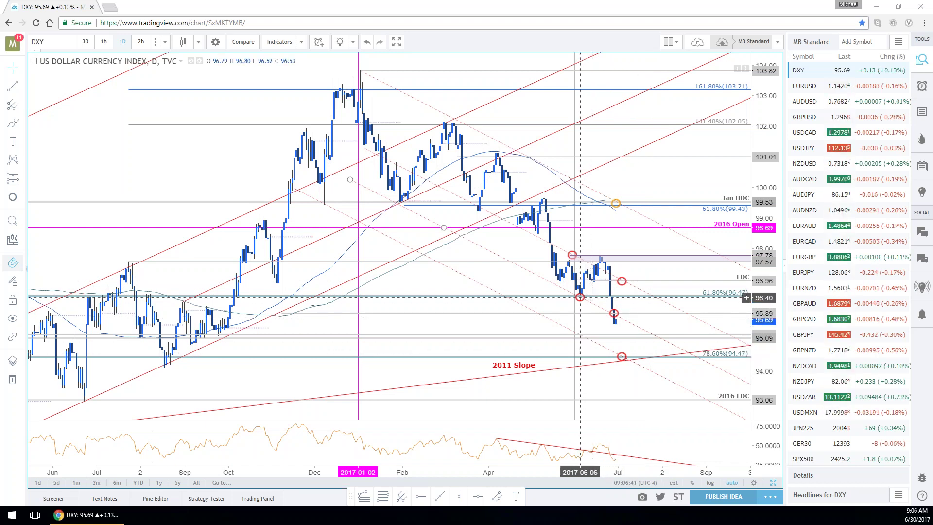
# Step: Select the dotted red trend line on DXY, then switch the chart to EURUSD
pyautogui.click(533, 235)
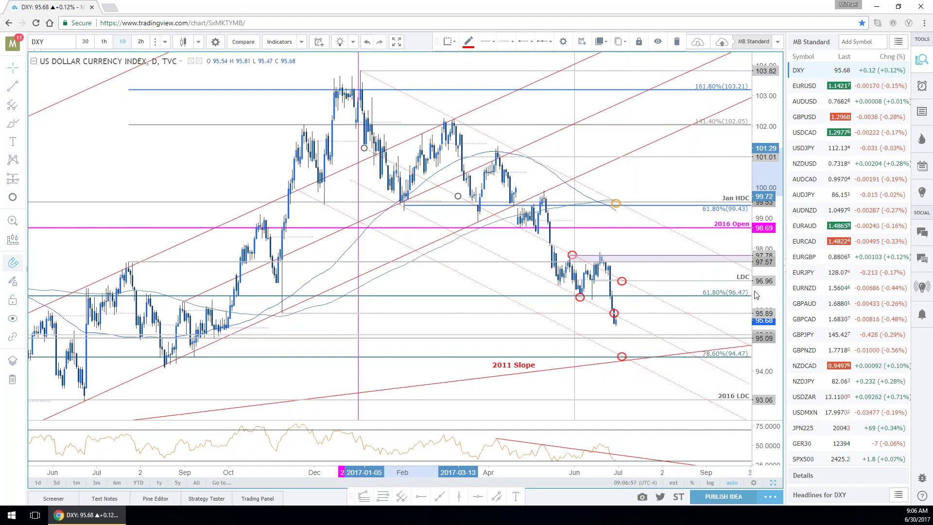
pyautogui.click(870, 91)
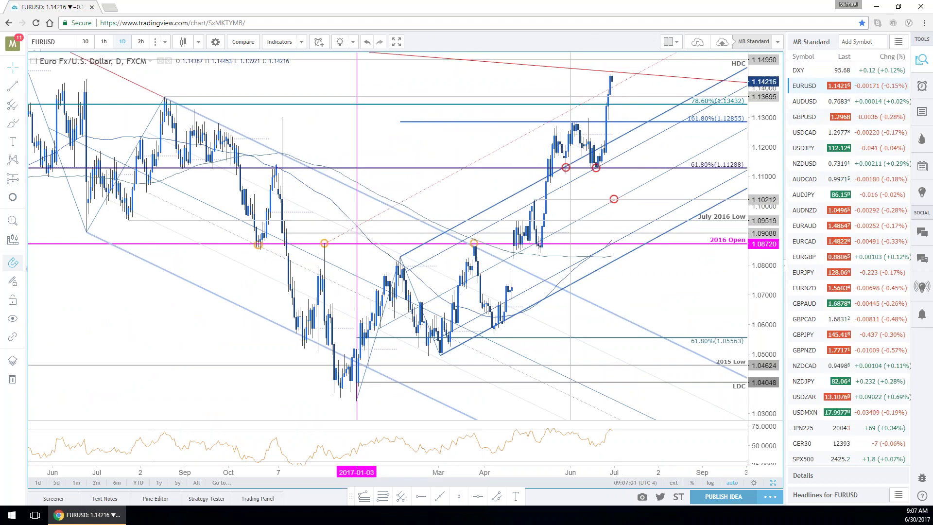
# Step: Reframe the EURUSD chart and restore the layout with the 120-minute chart alongside
pyautogui.scroll(-6, 432, 82)
pyautogui.moveTo(432, 81); pyautogui.dragTo(281, 125)
pyautogui.scroll(2, 232, 126)
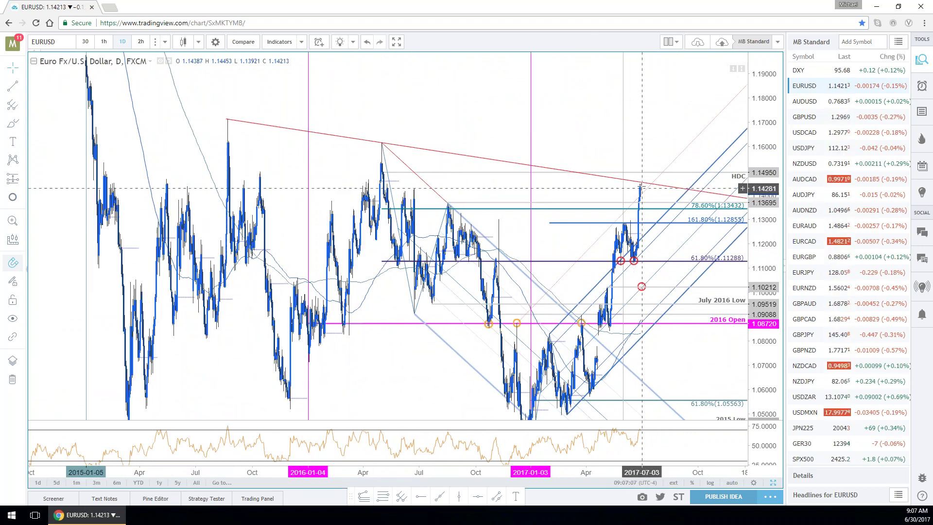
pyautogui.scroll(5, 686, 312)
pyautogui.scroll(4, 686, 312)
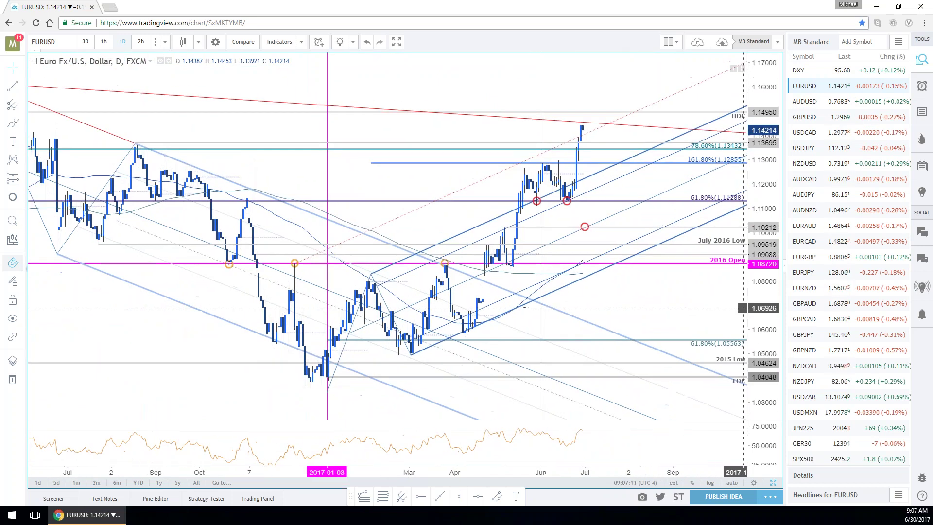
pyautogui.scroll(3, 708, 334)
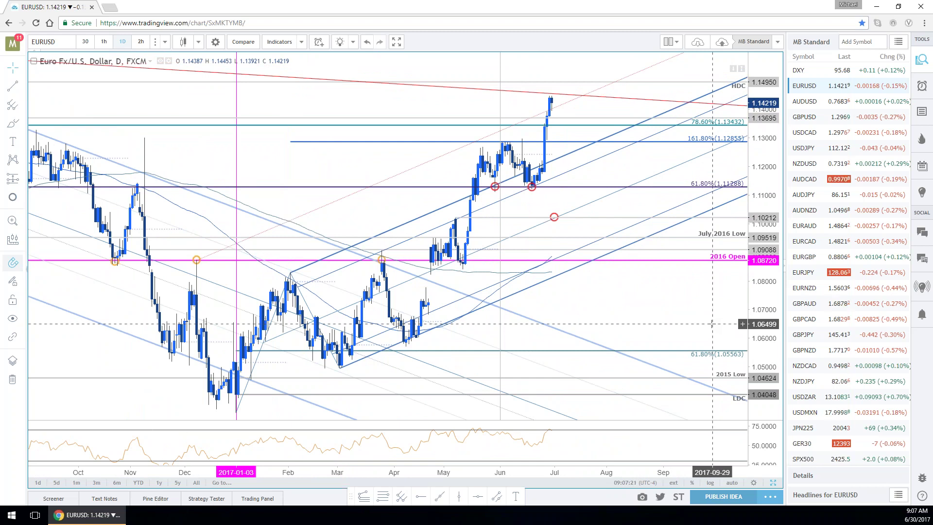
pyautogui.scroll(-1, 713, 324)
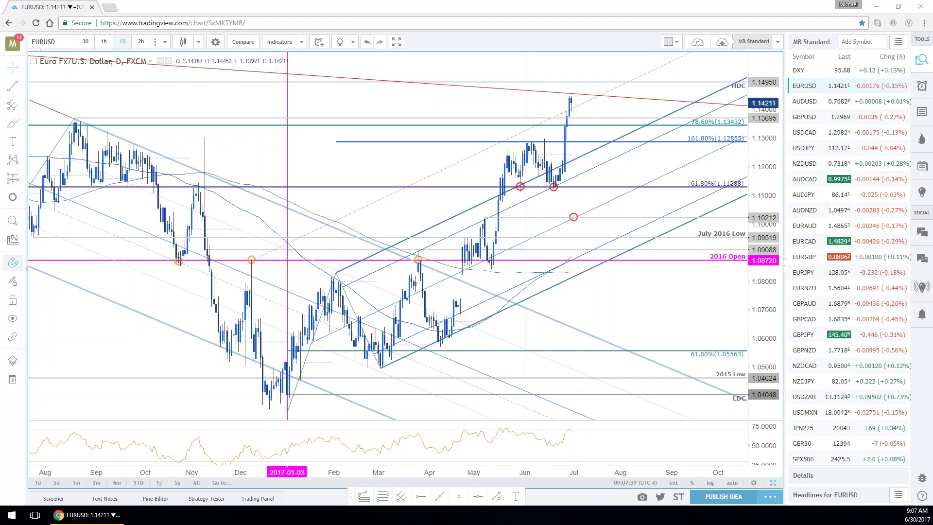
pyautogui.click(774, 484)
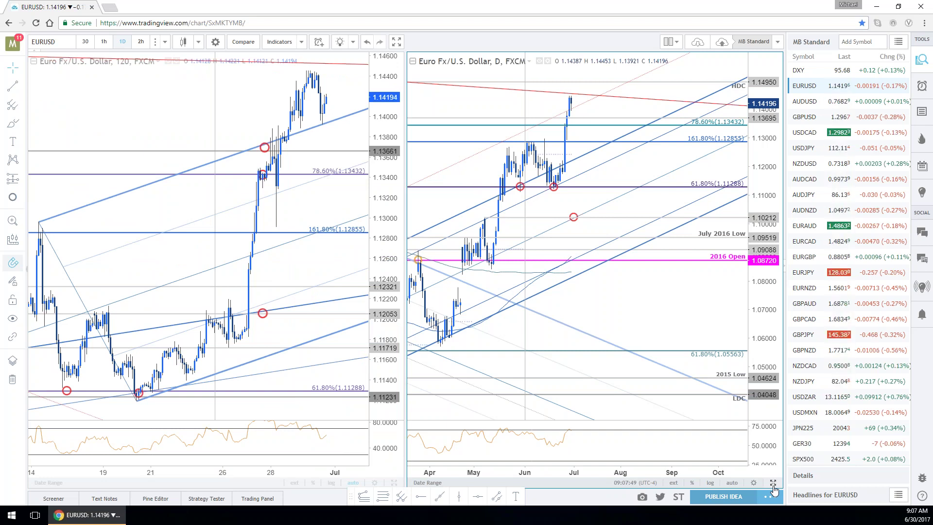
# Step: Zoom the daily EURUSD chart out past early 2017, then enlarge it to fill the window
pyautogui.scroll(-5, 695, 318)
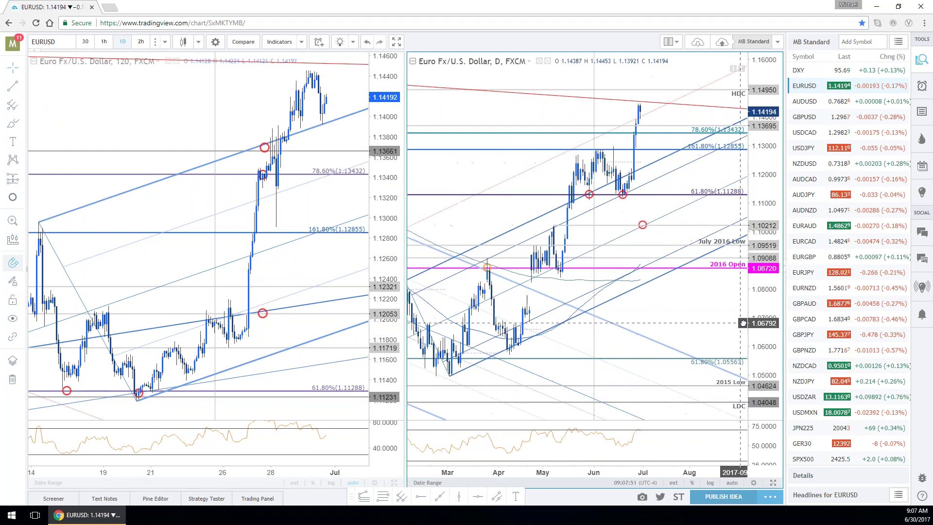
pyautogui.moveTo(690, 316); pyautogui.dragTo(695, 321)
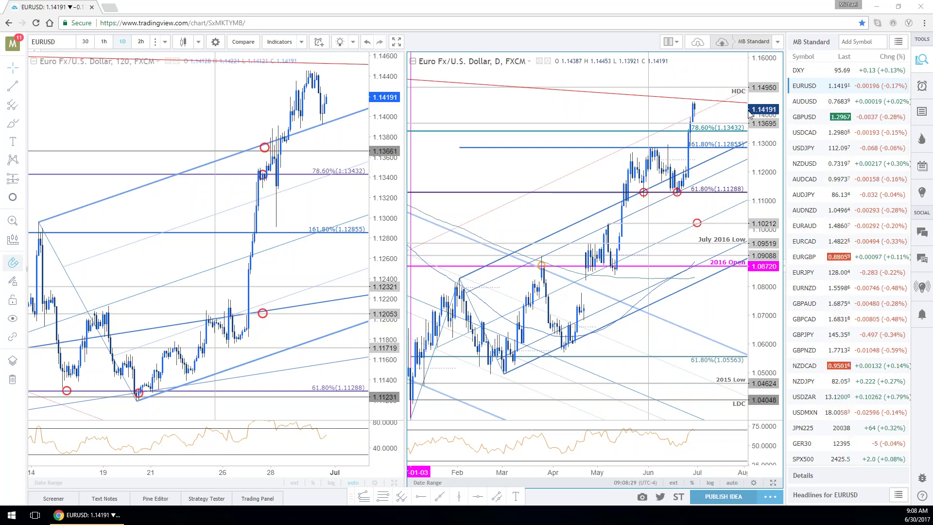
pyautogui.scroll(-5, 617, 124)
pyautogui.scroll(2, 618, 124)
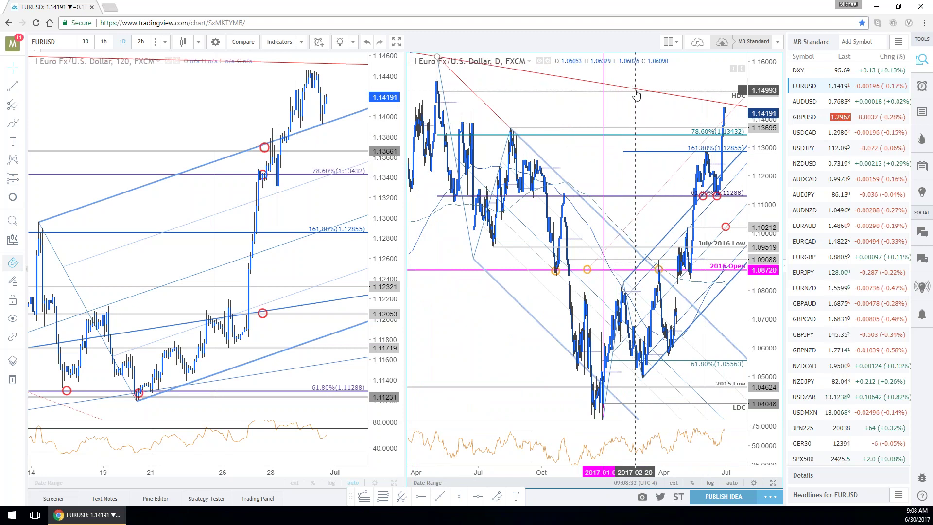
pyautogui.scroll(3, 637, 95)
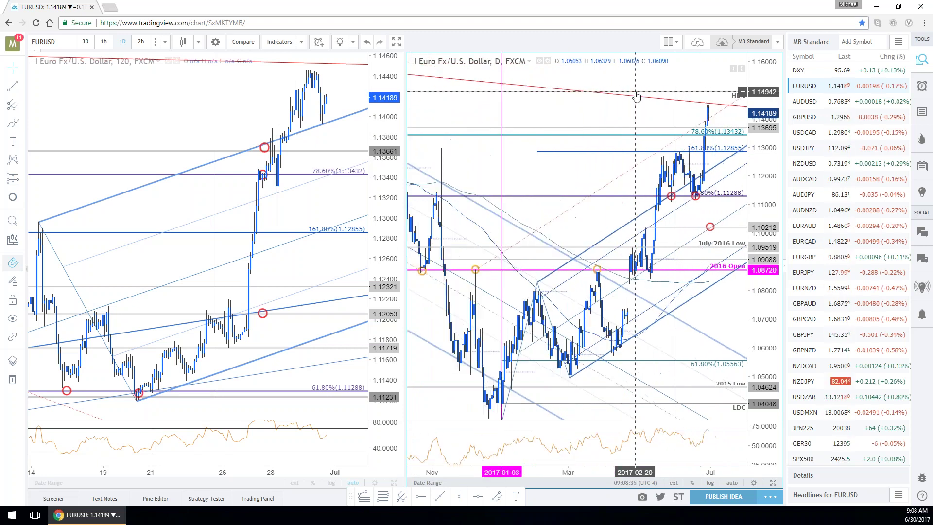
pyautogui.scroll(1, 637, 255)
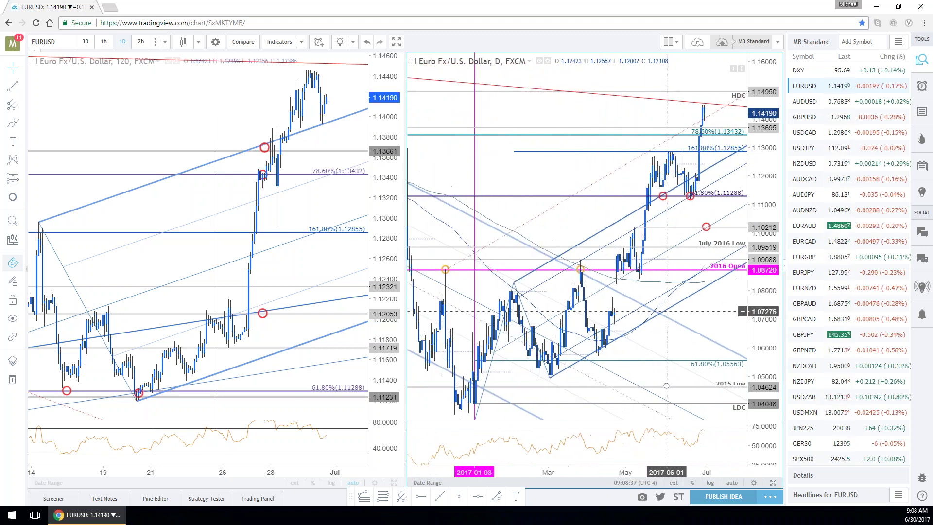
pyautogui.hotkey('alt', 'Return')
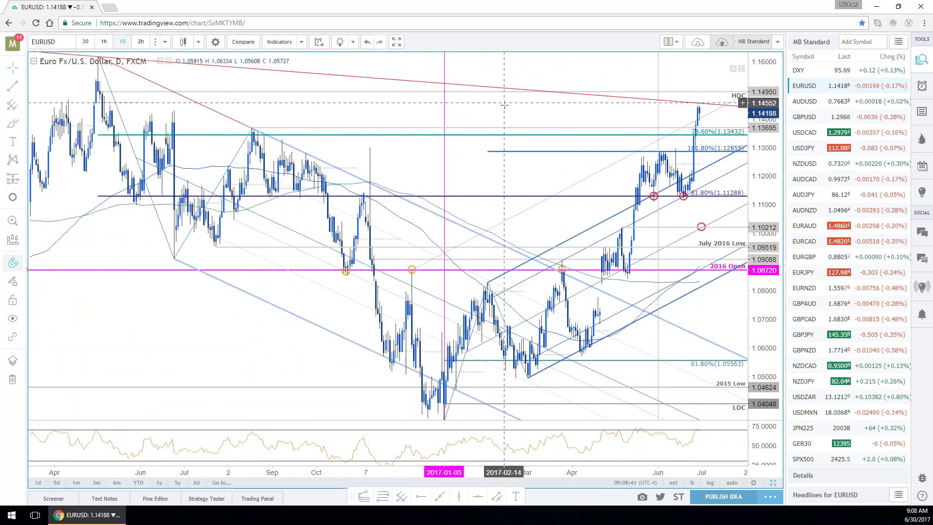
# Step: Pan the maximized daily chart back to 2015 and pick the Horizontal Line tool
pyautogui.moveTo(503, 105); pyautogui.dragTo(476, 111)
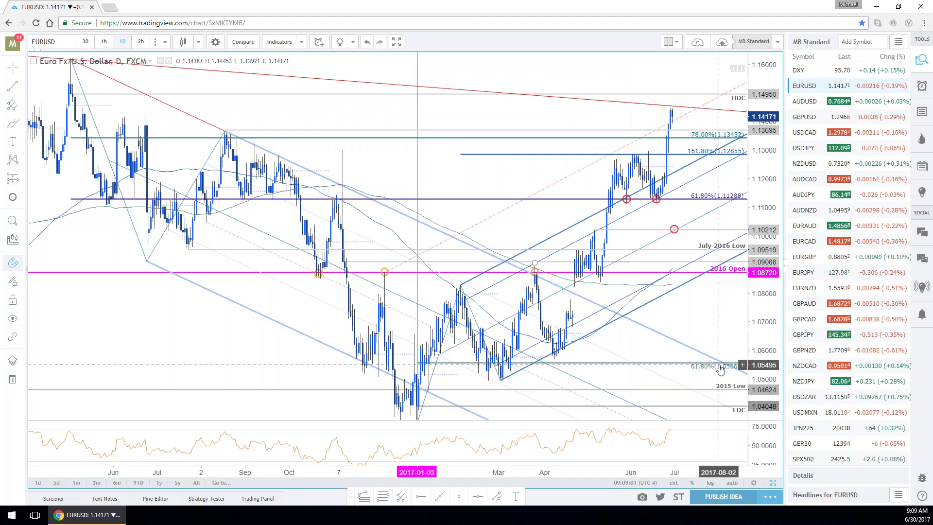
pyautogui.scroll(-4, 721, 370)
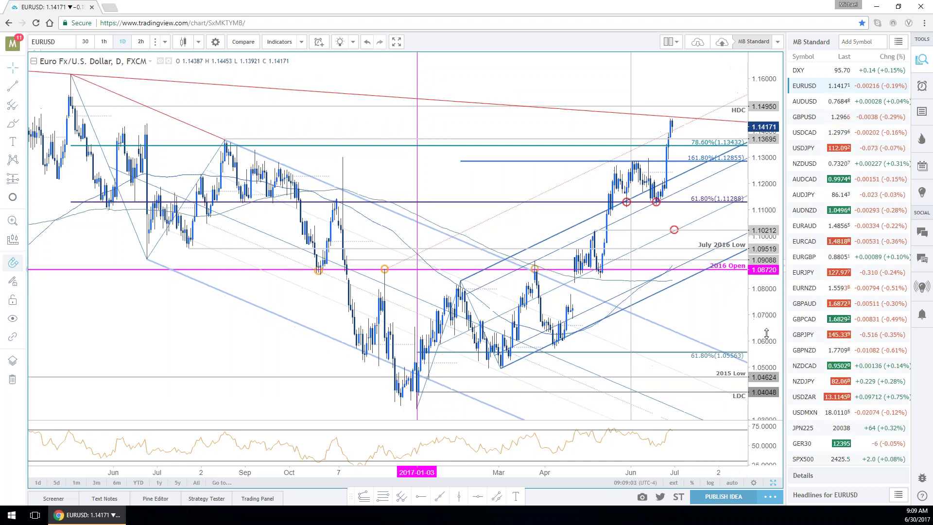
pyautogui.moveTo(393, 341); pyautogui.dragTo(355, 364)
pyautogui.scroll(1, 355, 365)
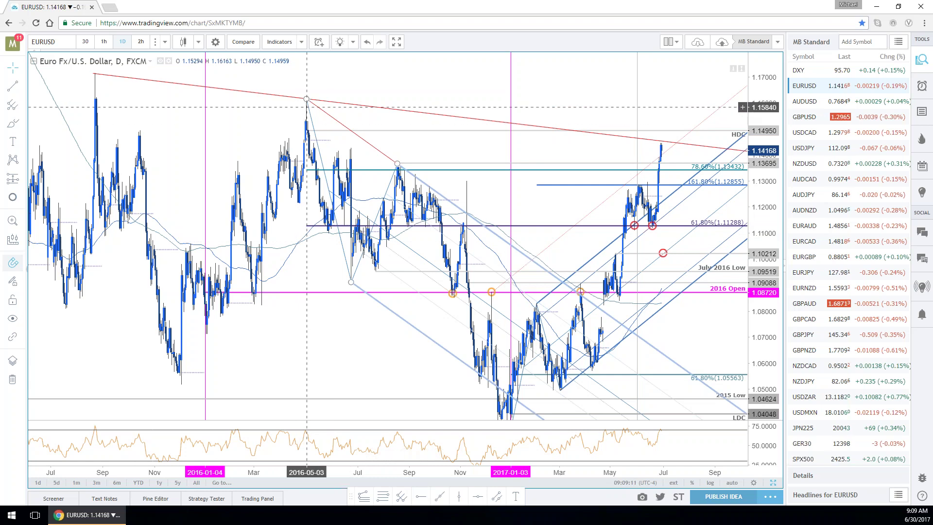
pyautogui.click(421, 496)
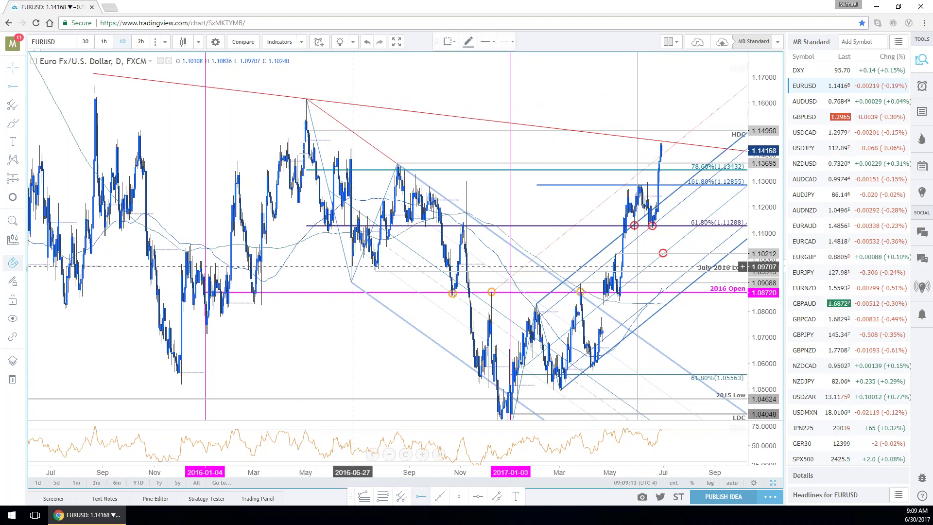
# Step: Draw a horizontal line at the 1.16163 high and label it '2016 High'
pyautogui.click(306, 92)
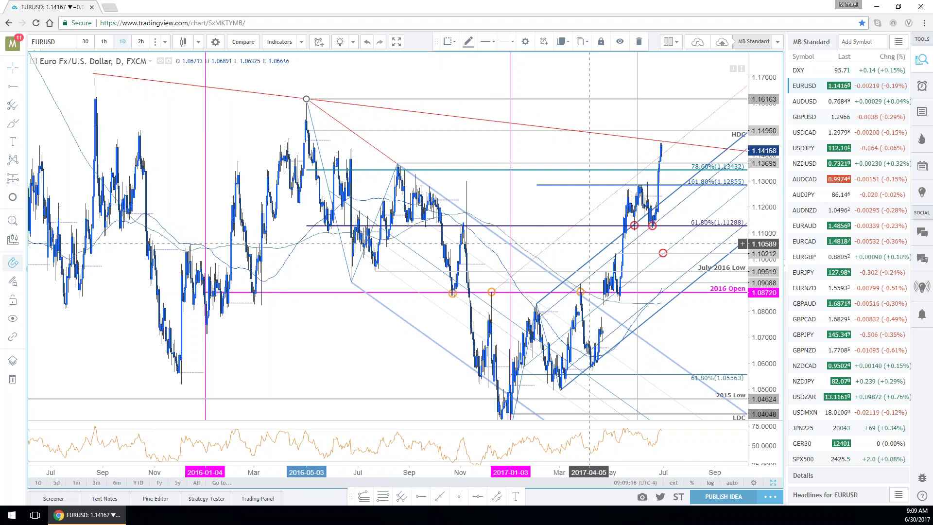
pyautogui.doubleClick(590, 100)
pyautogui.click(480, 304)
pyautogui.write('2016H')
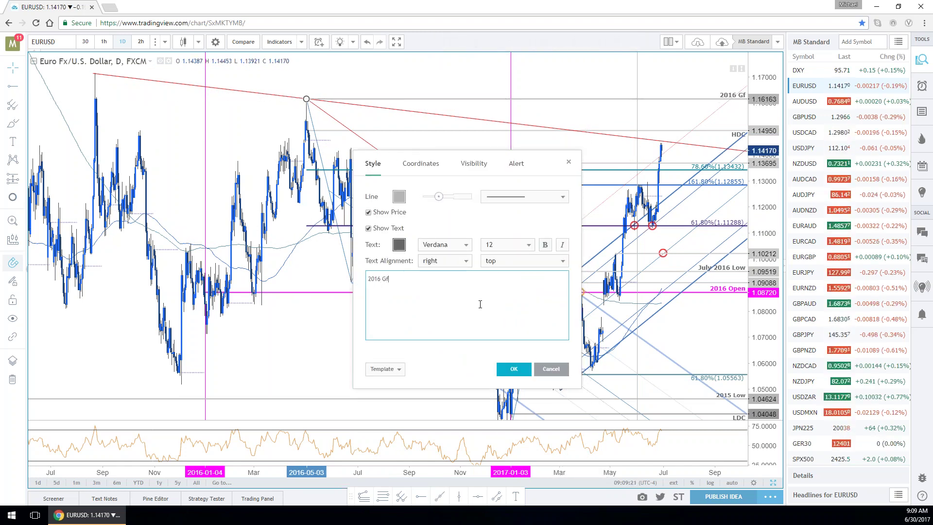
pyautogui.press('BackSpace')
pyautogui.write('High')
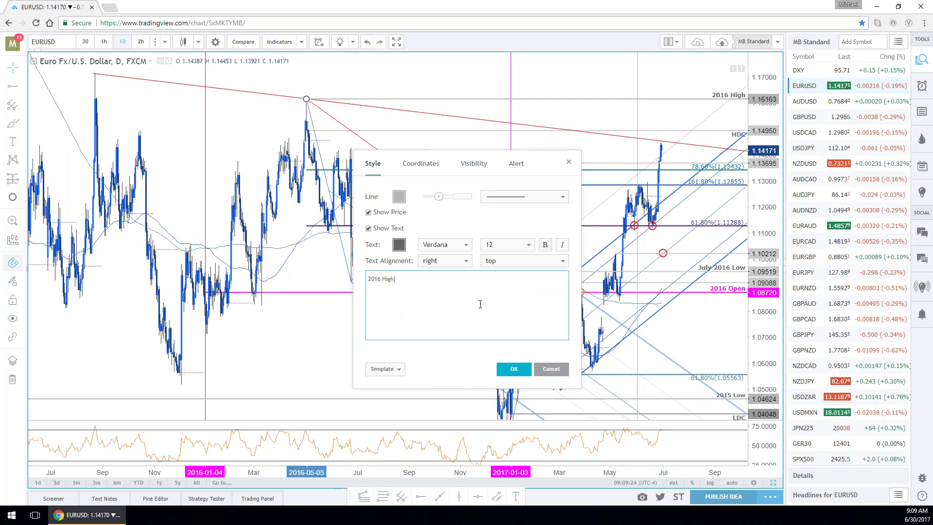
pyautogui.click(514, 369)
pyautogui.scroll(2, 625, 316)
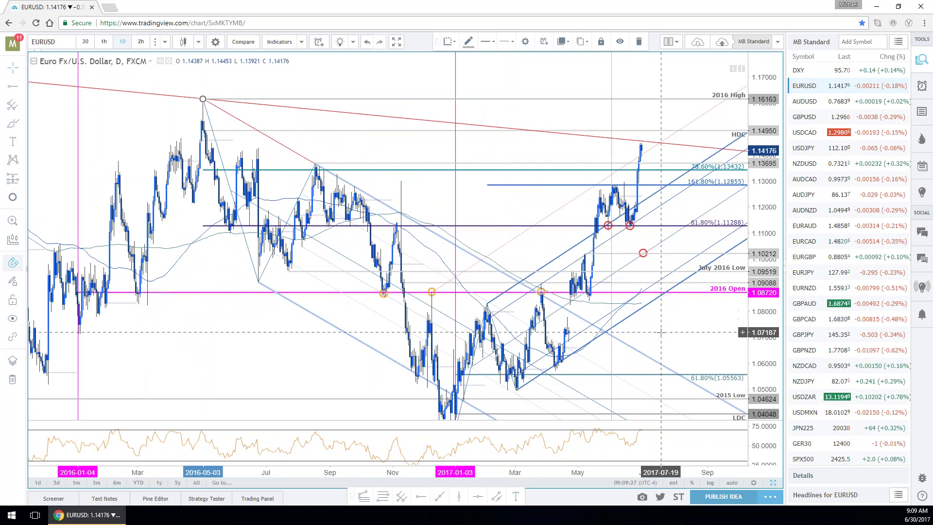
# Step: Relabel the HDC line as '2016 HDC'
pyautogui.doubleClick(735, 132)
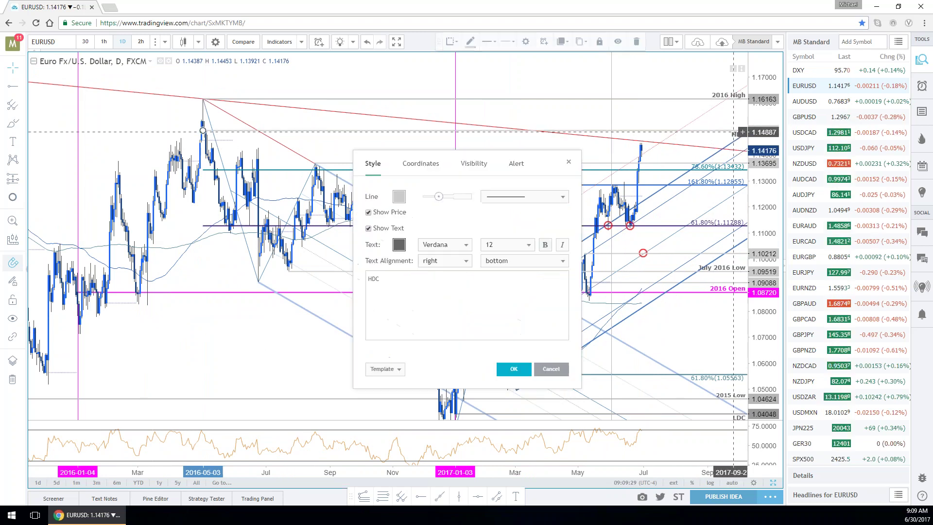
pyautogui.click(368, 278)
pyautogui.write('2016')
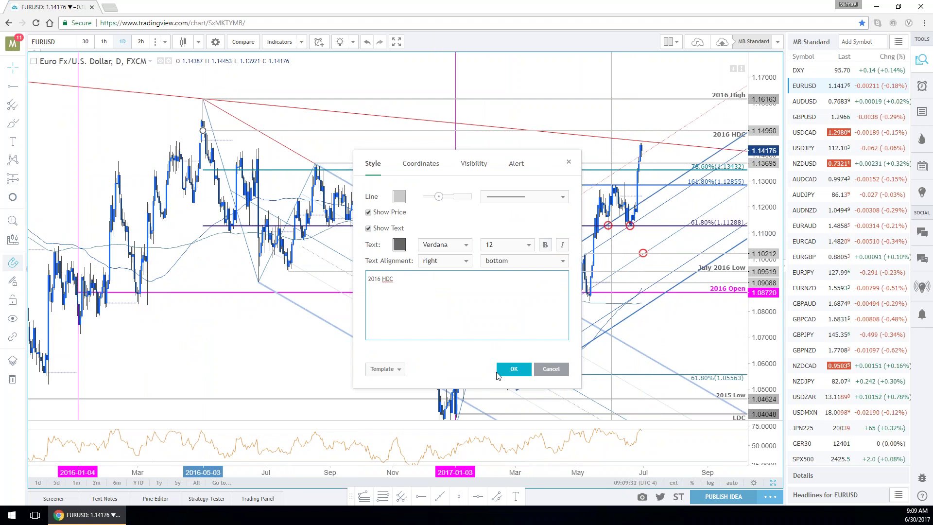
pyautogui.click(514, 369)
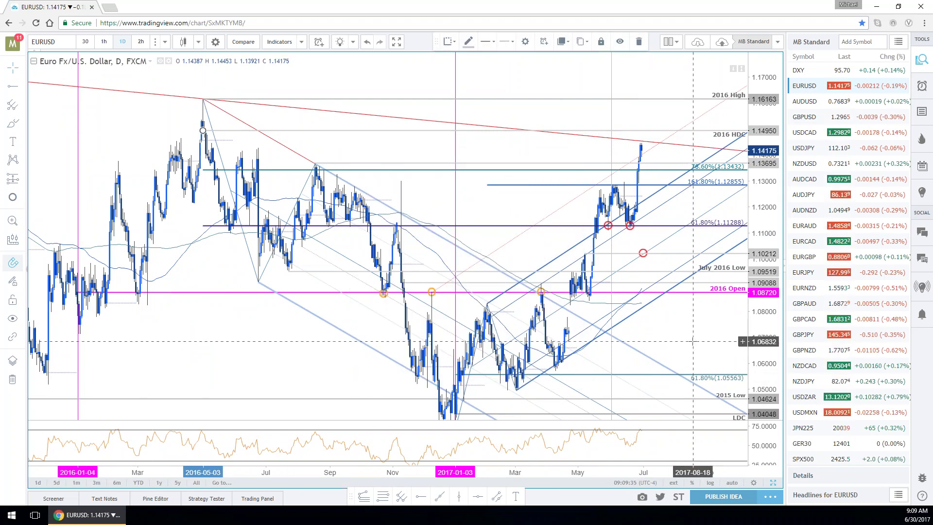
pyautogui.click(555, 161)
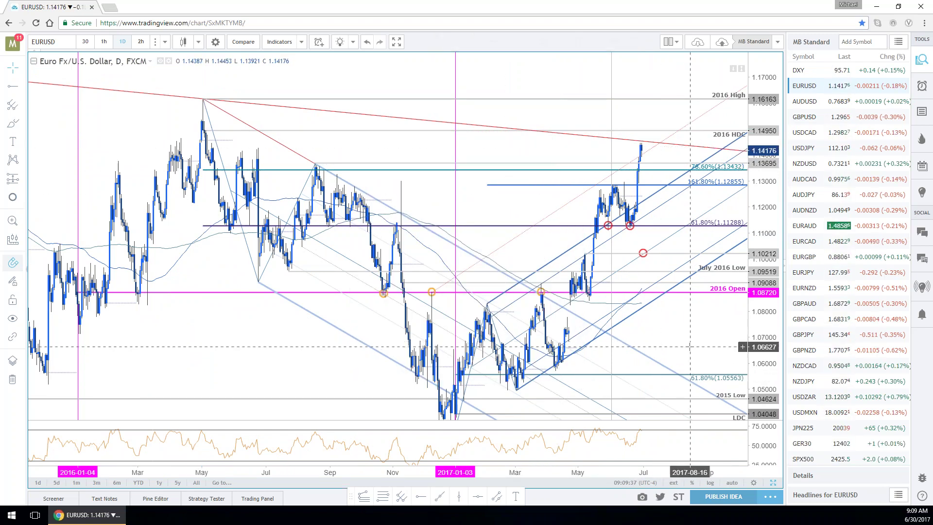
# Step: Shift the view toward the latest bars and switch the chart to XAUUSD
pyautogui.scroll(3, 691, 347)
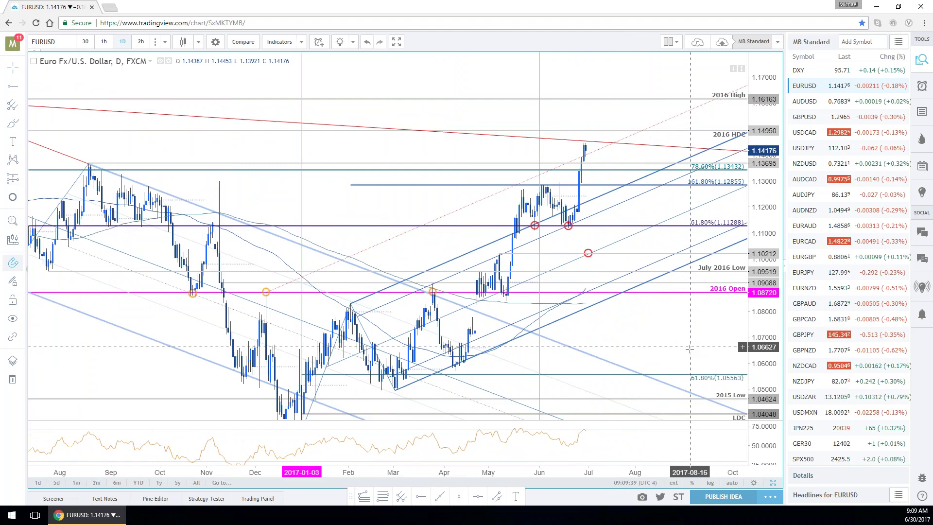
pyautogui.moveTo(685, 338); pyautogui.dragTo(722, 335)
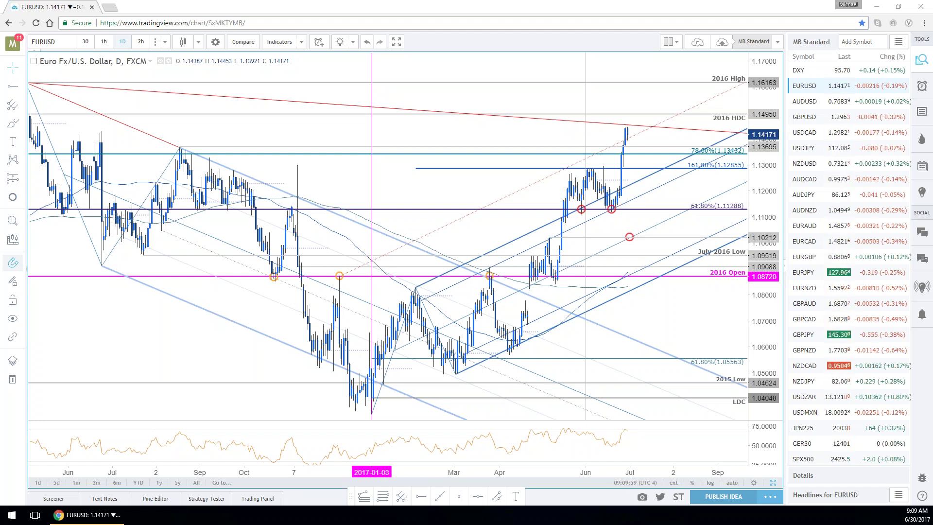
pyautogui.scroll(-5, 822, 431)
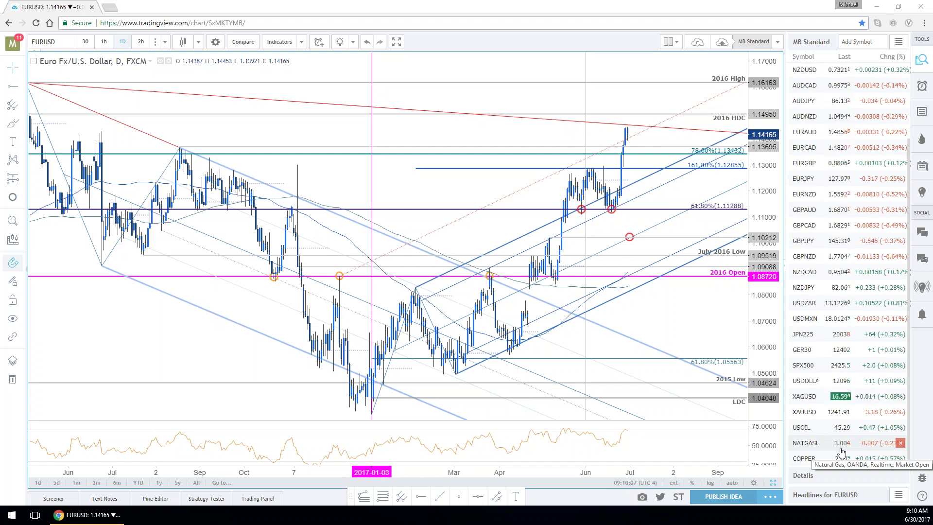
pyautogui.click(848, 412)
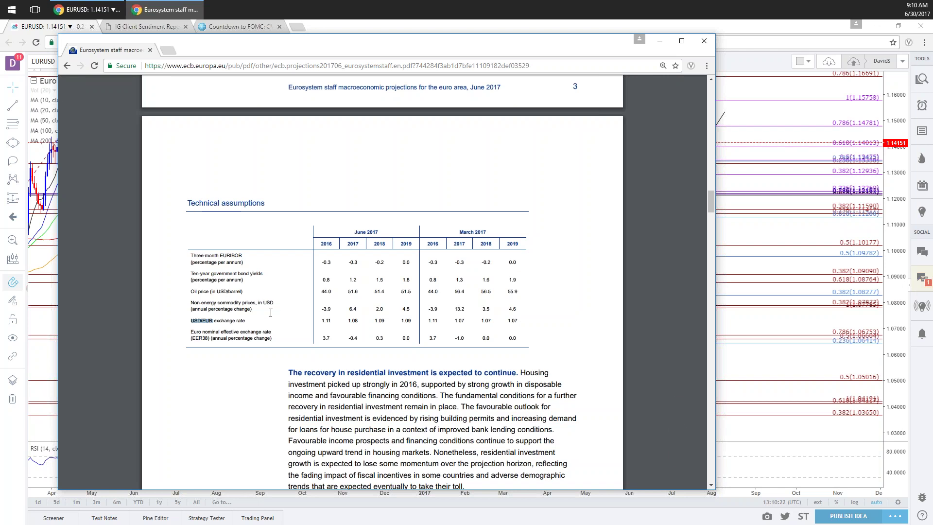
# Step: Highlight the USD/EUR exchange rate row and zoom the PDF in twice
pyautogui.moveTo(271, 313); pyautogui.dragTo(377, 324)
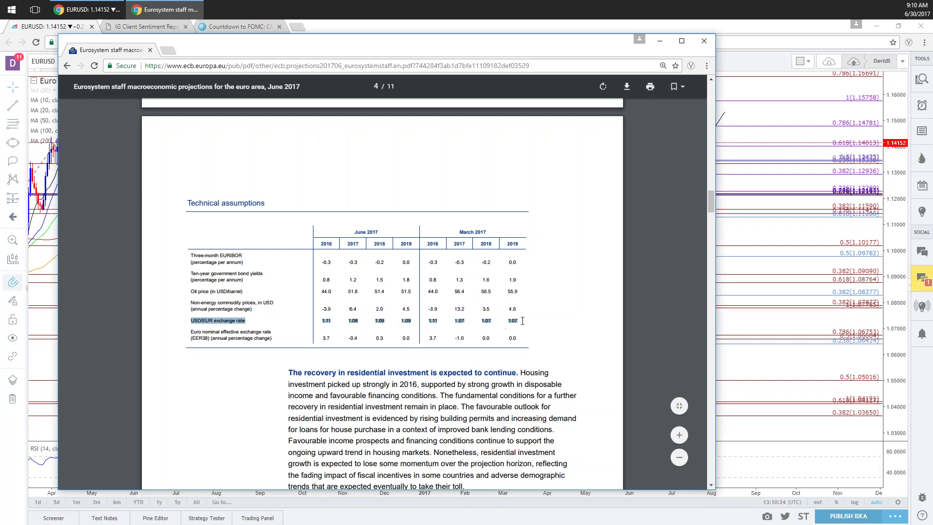
pyautogui.click(680, 435)
pyautogui.click(680, 435)
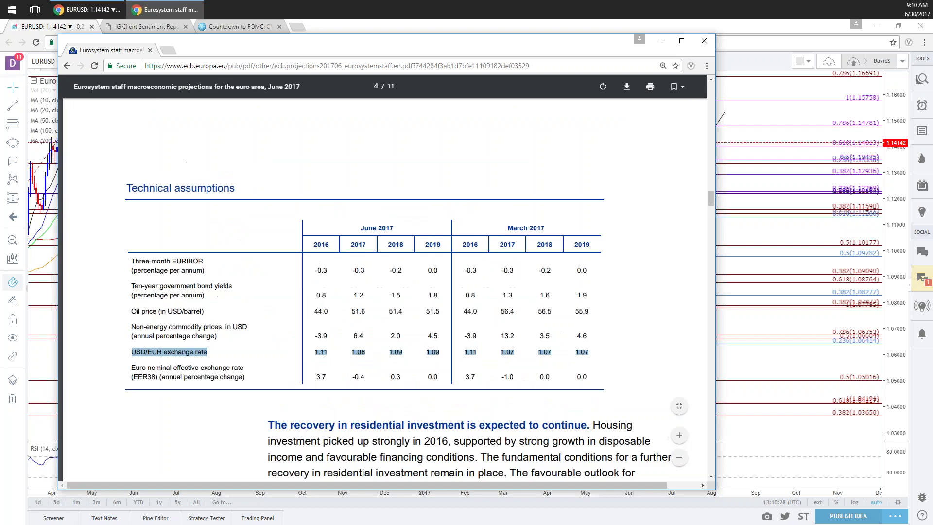
pyautogui.click(593, 354)
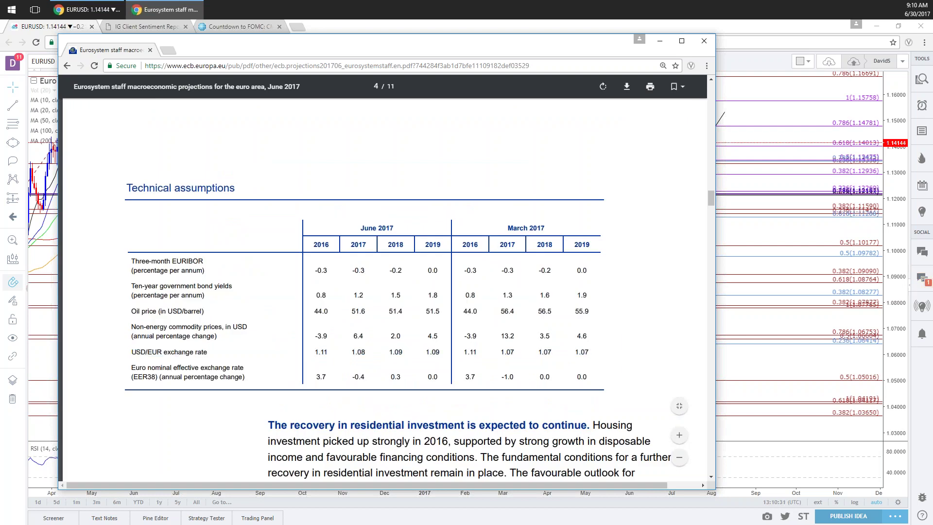
# Step: Scroll through the PDF pages and return to the Technical assumptions table
pyautogui.scroll(-20, 614, 375)
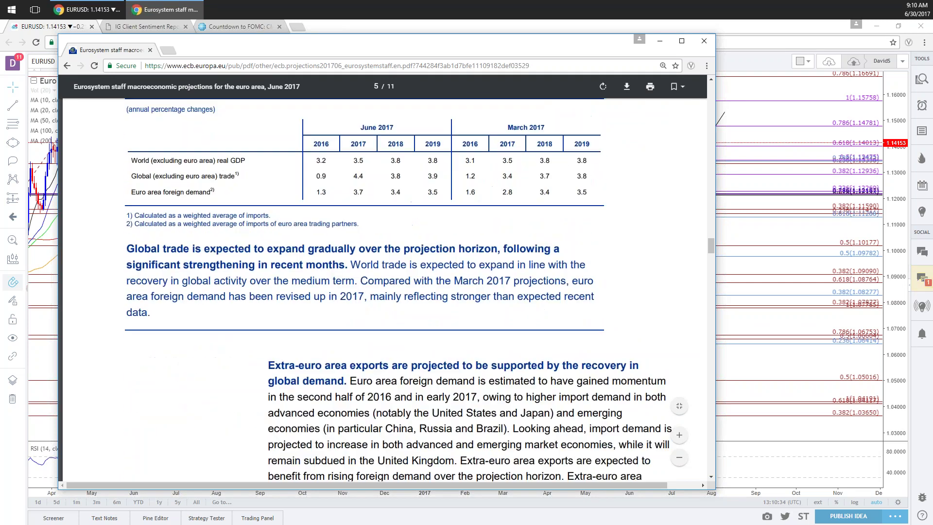
pyautogui.scroll(-12, 614, 374)
pyautogui.scroll(-15, 613, 374)
pyautogui.scroll(-15, 615, 379)
pyautogui.scroll(-8, 614, 379)
pyautogui.moveTo(710, 396); pyautogui.dragTo(690, 200)
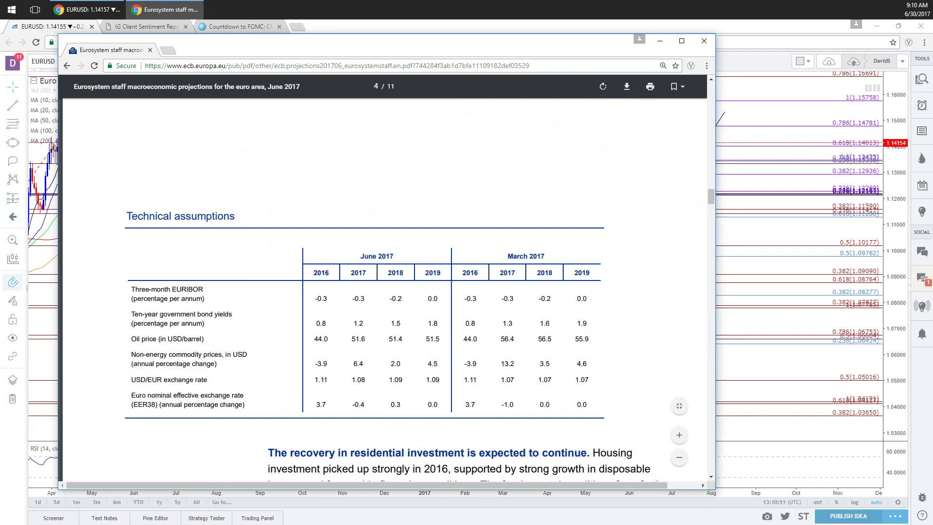
# Step: Highlight the Oil price row, zoom in, and widen the window to show March 2017 columns
pyautogui.moveTo(234, 340); pyautogui.dragTo(602, 337)
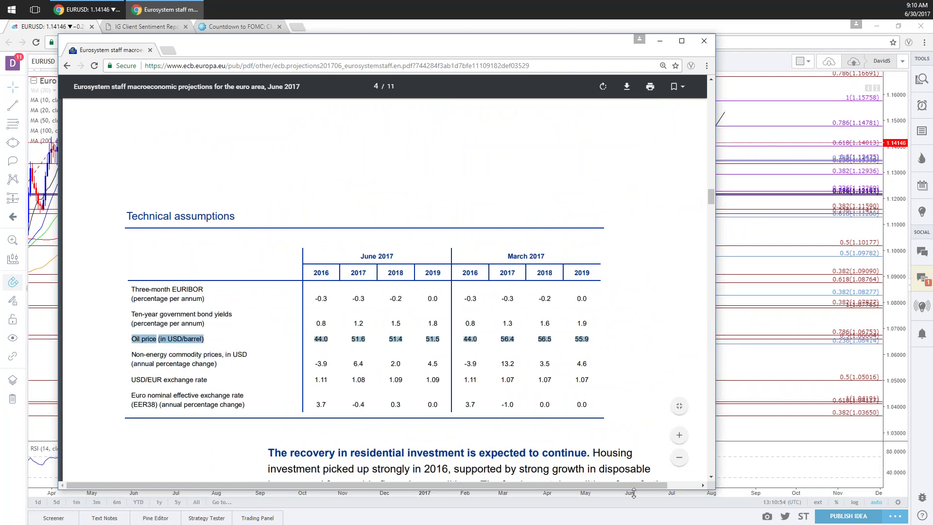
pyautogui.click(684, 434)
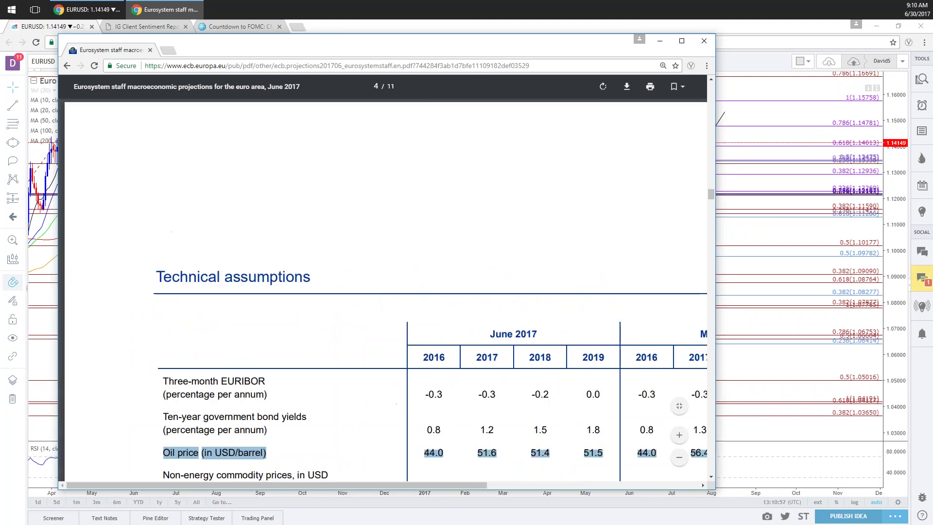
pyautogui.moveTo(766, 482); pyautogui.dragTo(923, 482)
pyautogui.scroll(-2, 486, 292)
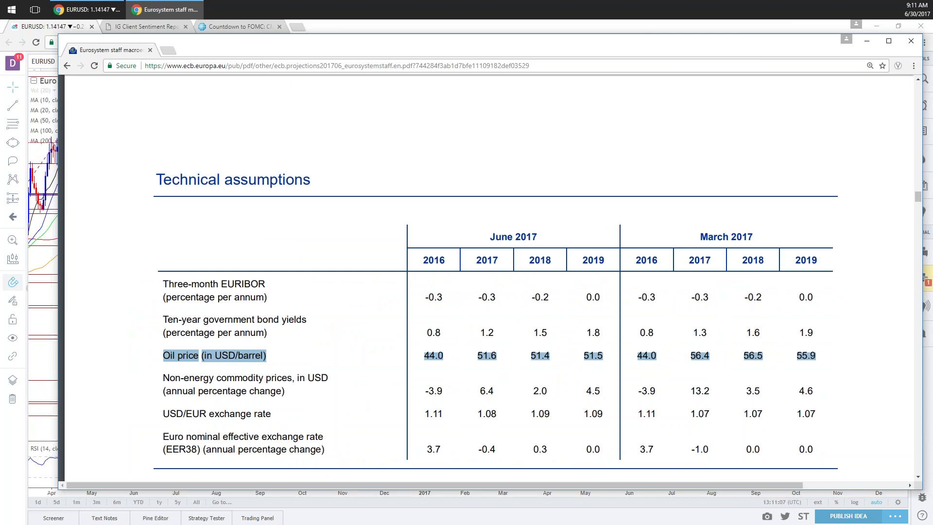
# Step: Highlight the USD/EUR June projections, clear the selection, and minimize the PDF window
pyautogui.click(426, 419)
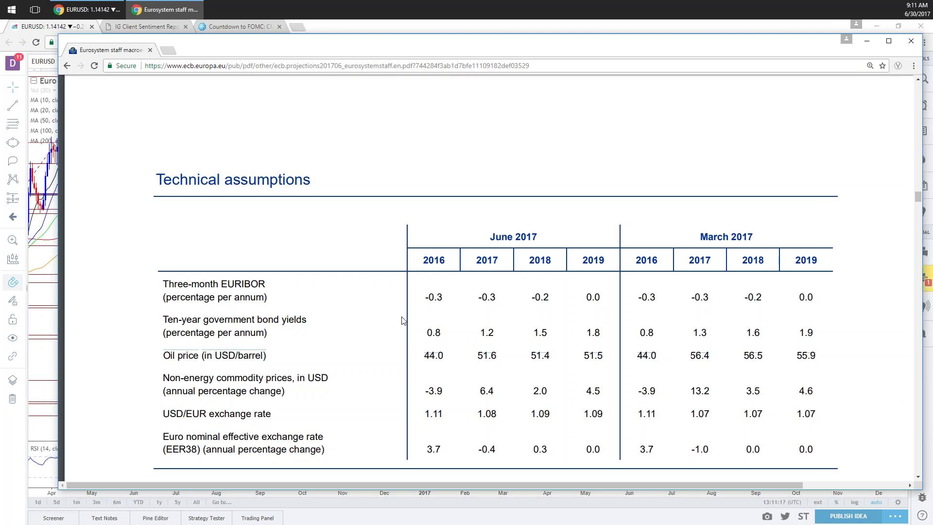
pyautogui.click(585, 64)
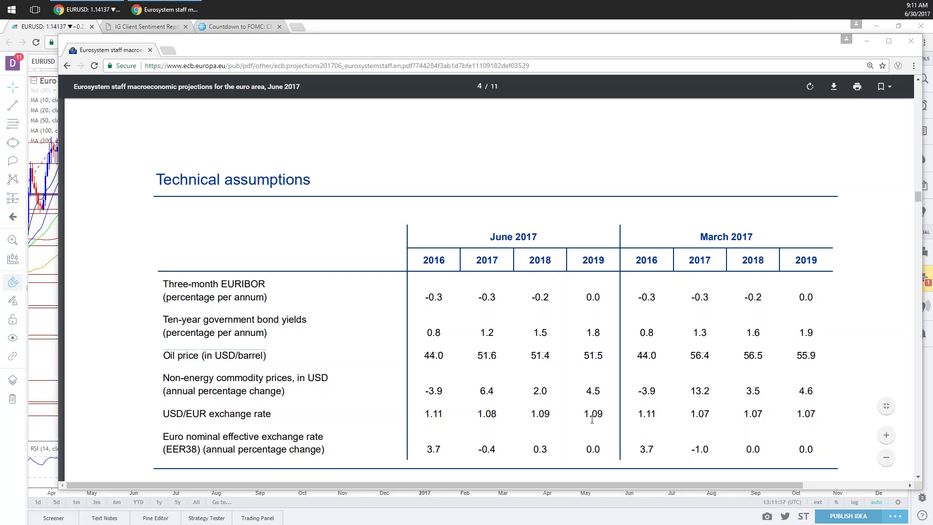
pyautogui.moveTo(502, 414); pyautogui.dragTo(616, 417)
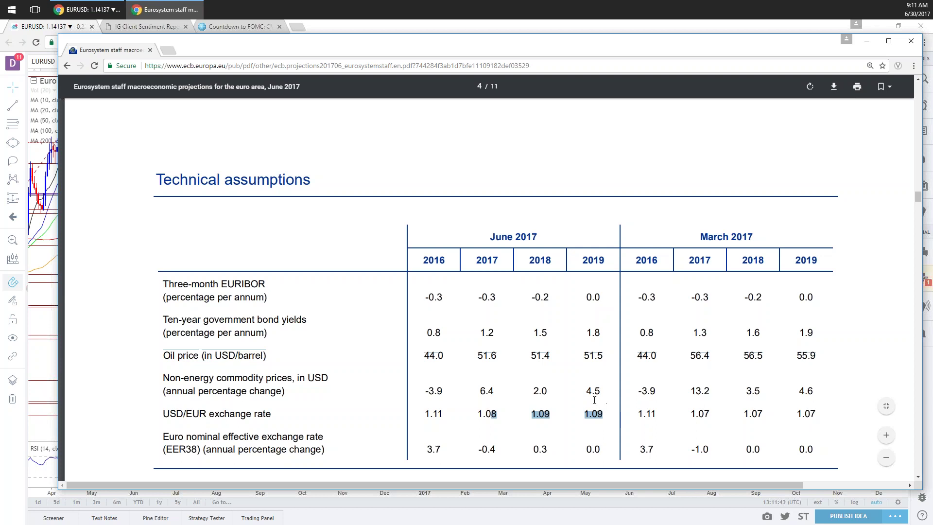
pyautogui.click(238, 417)
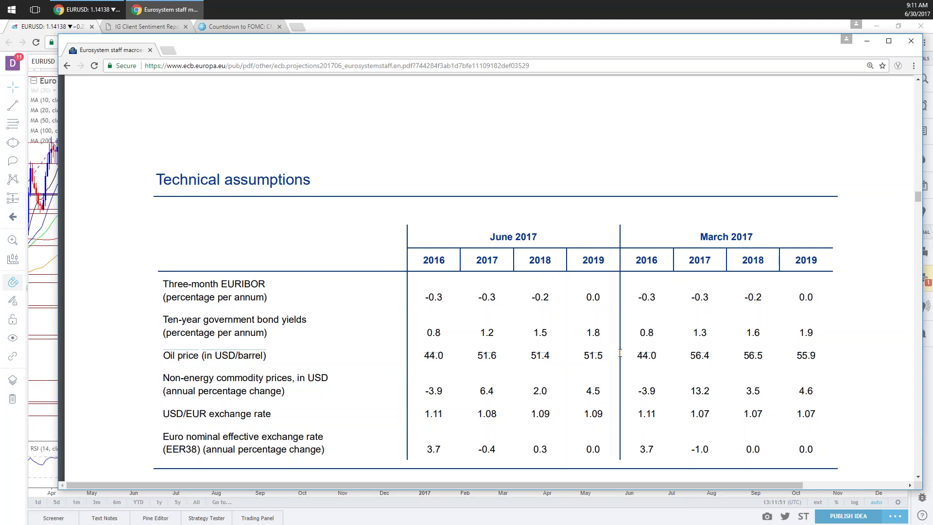
pyautogui.click(866, 41)
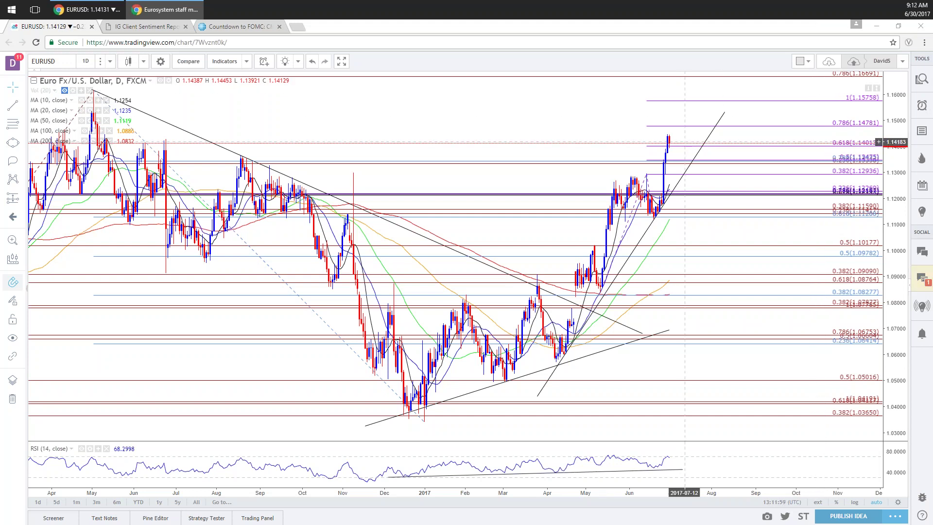
# Step: Drag the EURUSD daily chart right to show price history from late 2015
pyautogui.scroll(-2, 696, 203)
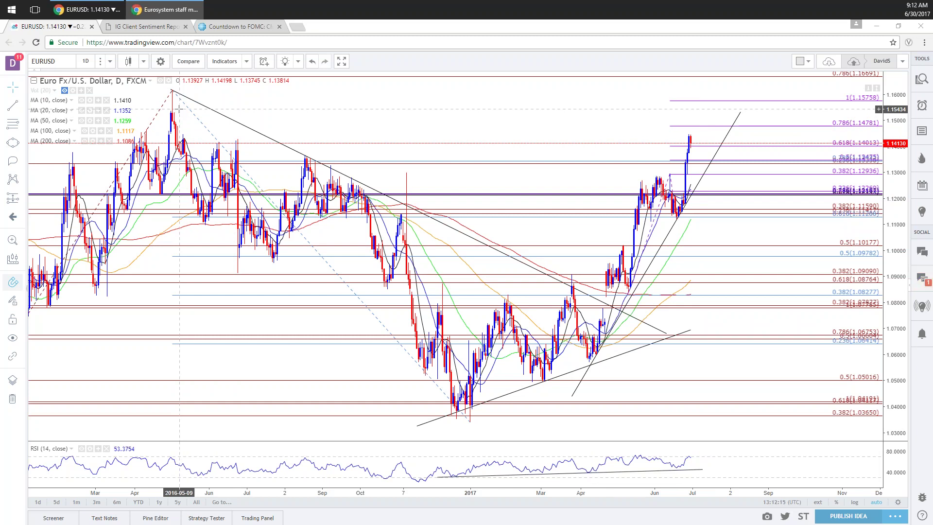
pyautogui.moveTo(431, 110); pyautogui.dragTo(491, 111)
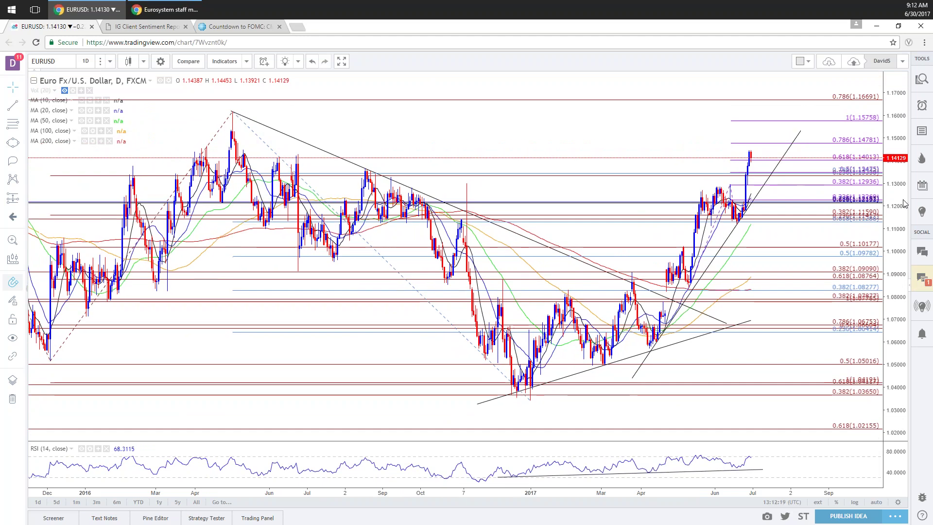
# Step: Enter USDCAD in symbol search to load it into the chart
pyautogui.write('USDCAD')
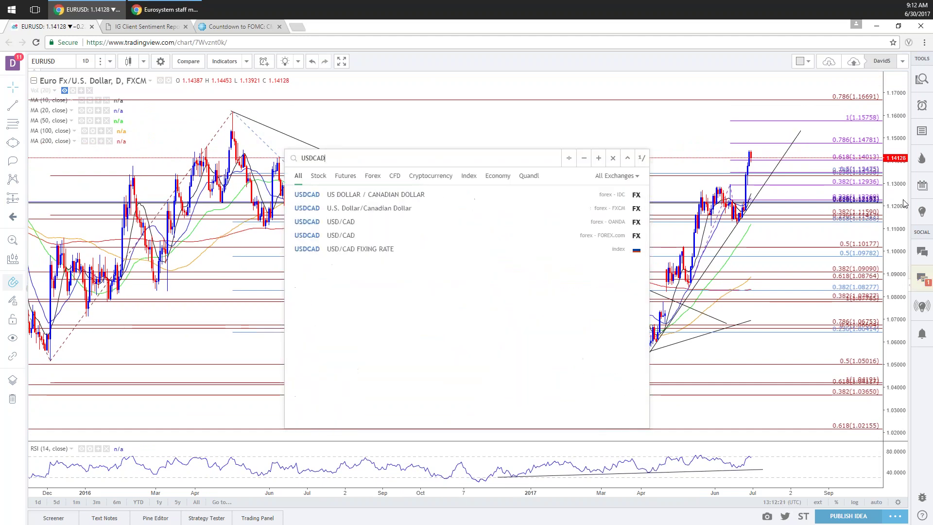
pyautogui.press('Return')
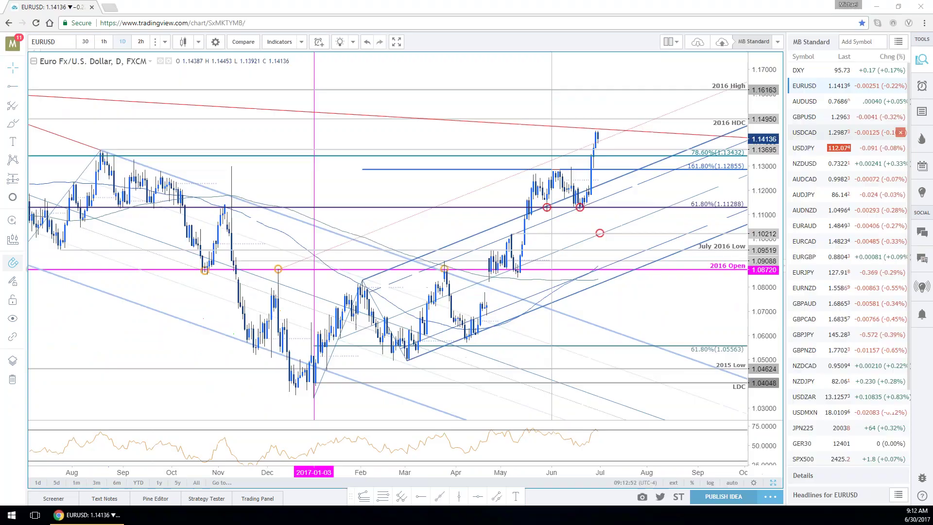
# Step: Load USDCAD from the watchlist and select its March–April 2017 channel drawing
pyautogui.click(821, 138)
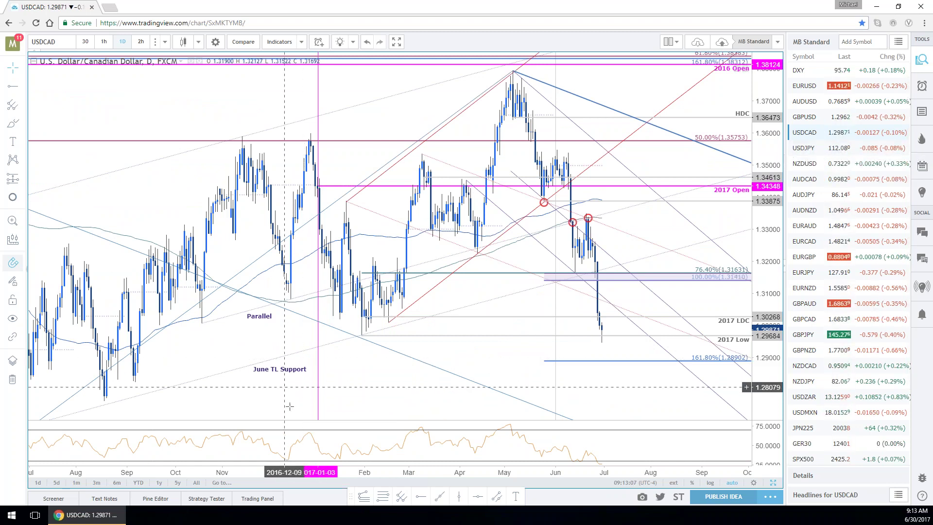
pyautogui.scroll(-2, 145, 370)
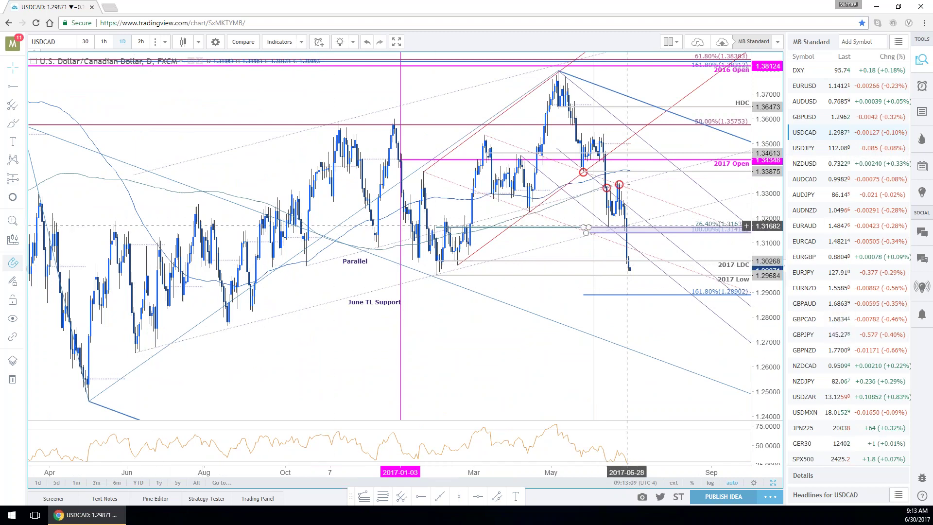
pyautogui.scroll(1, 638, 244)
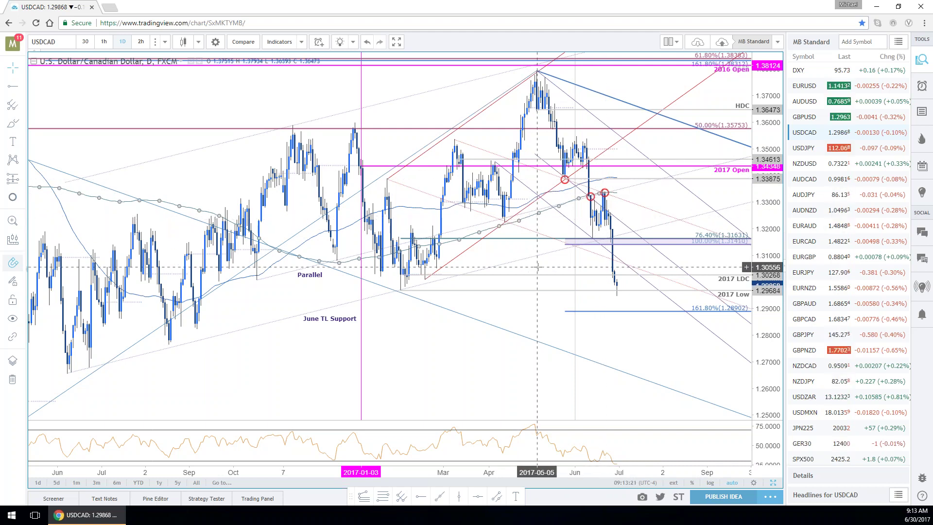
pyautogui.click(519, 211)
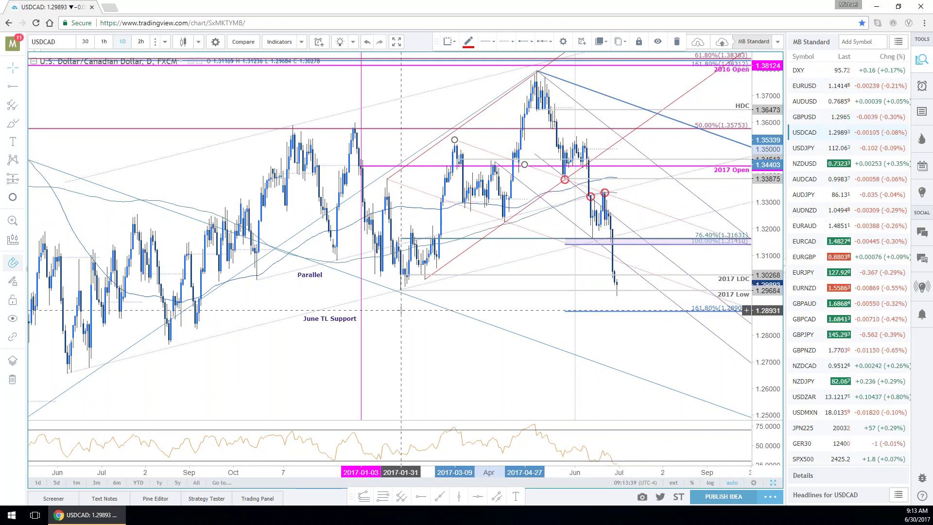
# Step: Select the long blue trendline and the line anchored at the 2017 low
pyautogui.click(400, 290)
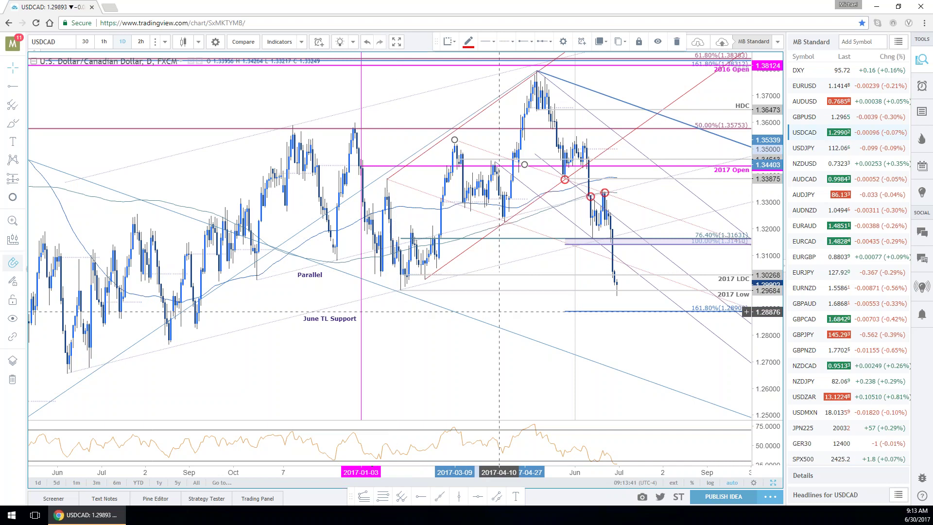
pyautogui.click(729, 298)
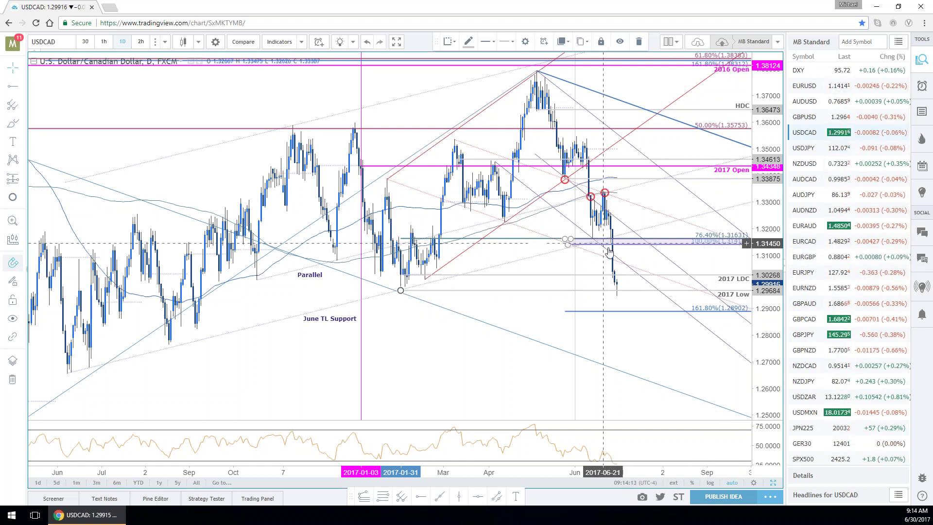
pyautogui.scroll(2, 618, 251)
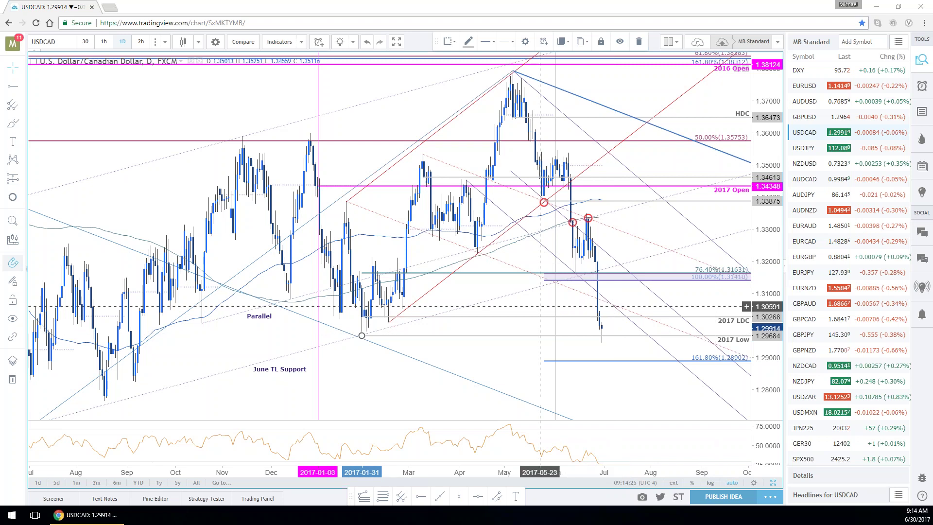
# Step: Switch the chart to USOIL from the watchlist
pyautogui.scroll(-1, 824, 422)
pyautogui.scroll(-1, 834, 429)
pyautogui.click(833, 443)
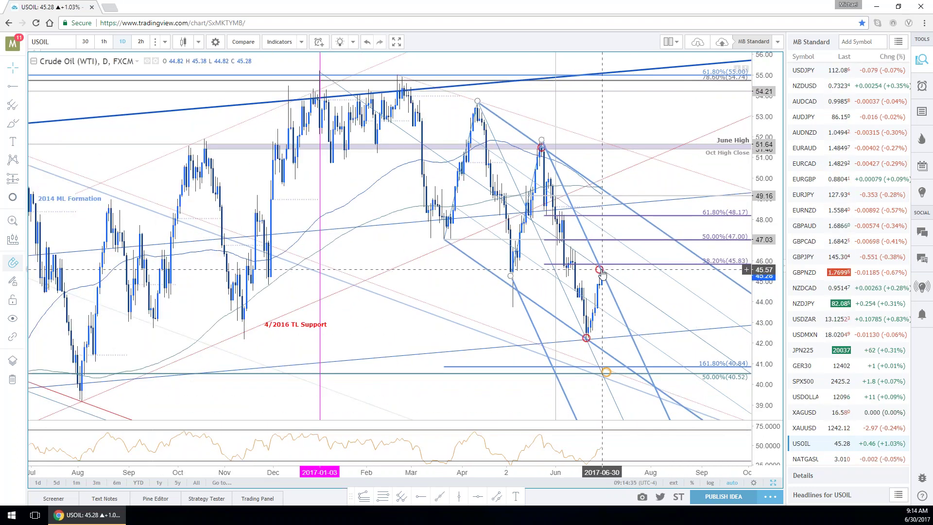
# Step: Select the crude oil pitchfork drawing, then switch to the 2-hour USOIL chart
pyautogui.click(606, 193)
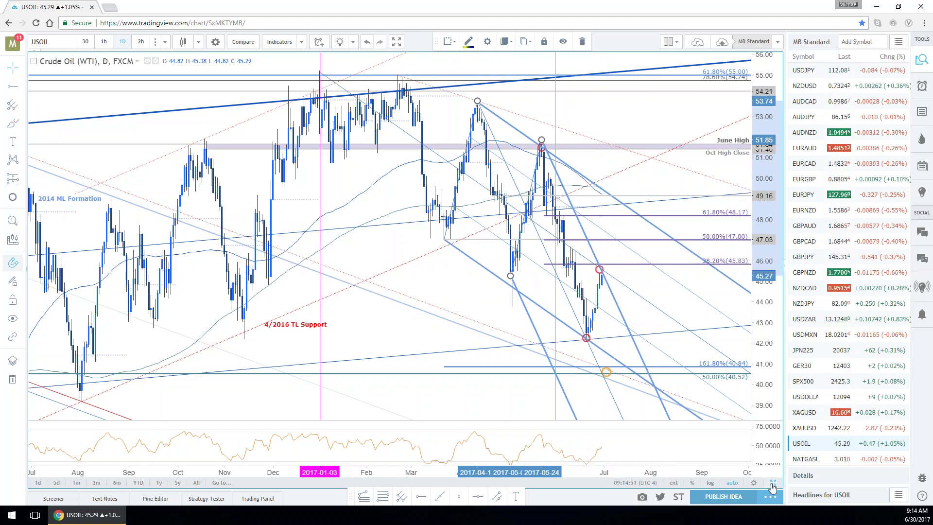
pyautogui.hotkey('alt', 'Return')
pyautogui.hotkey('alt', 'Return')
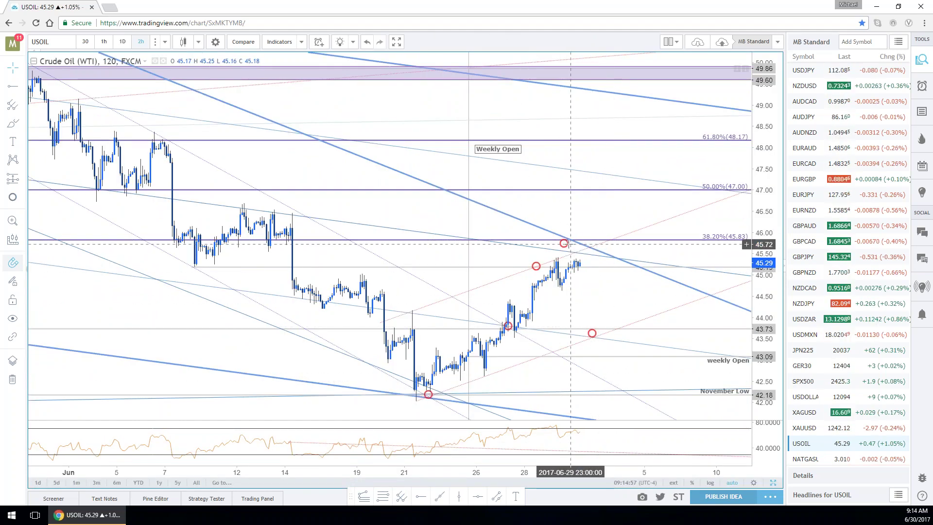
# Step: Shift the red circle marker slightly right and set the interval to 240 minutes
pyautogui.moveTo(564, 243); pyautogui.dragTo(581, 245)
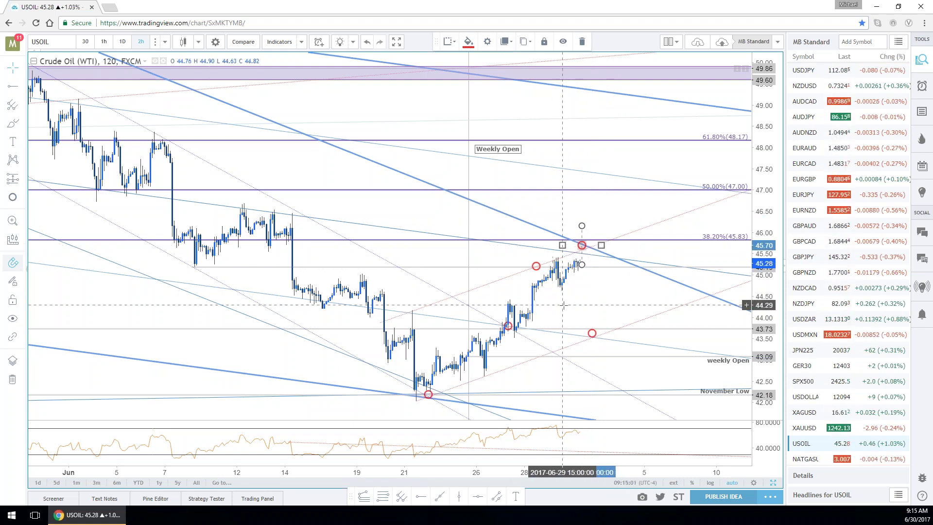
pyautogui.write('1')
pyautogui.press('BackSpace')
pyautogui.write('240')
pyautogui.press('Return')
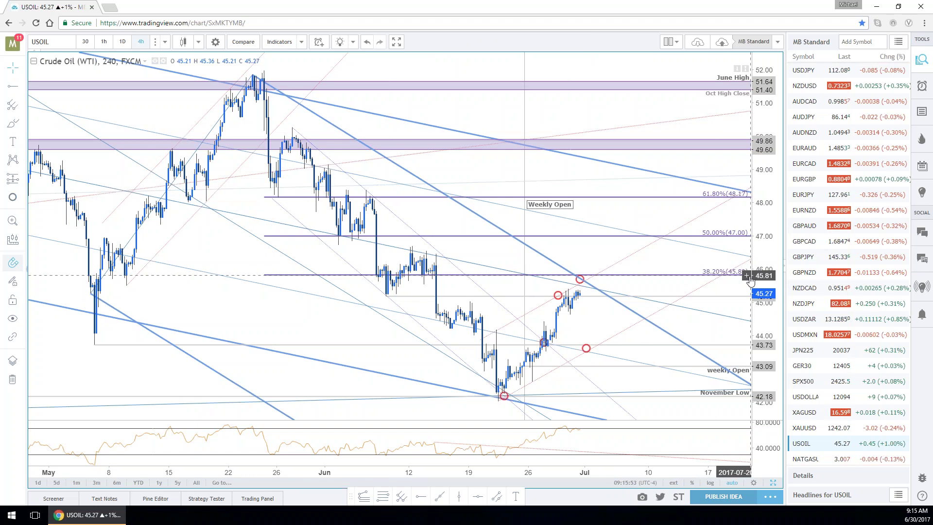
pyautogui.scroll(-2, 748, 285)
pyautogui.scroll(-1, 746, 293)
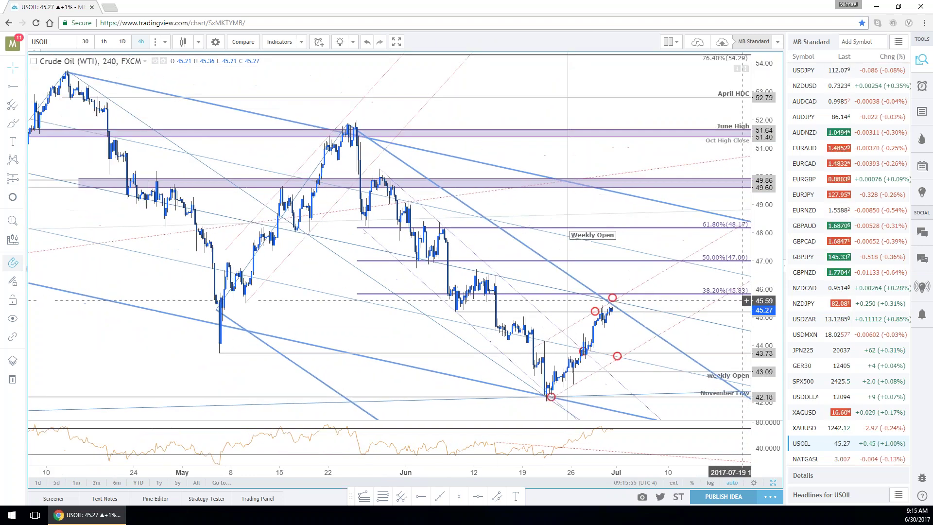
pyautogui.scroll(-1, 746, 327)
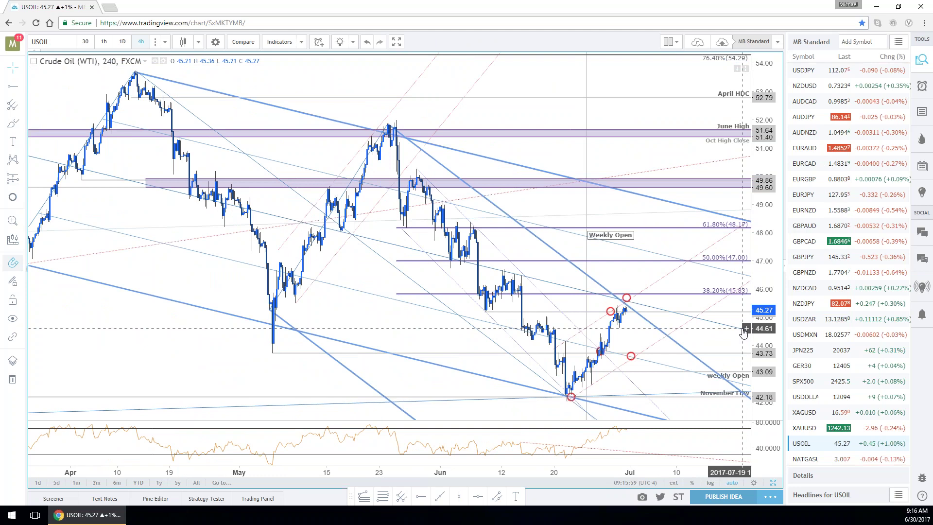
pyautogui.scroll(1, 743, 332)
pyautogui.scroll(1, 744, 332)
# Step: Restore the side-by-side layout and load AUDUSD into both charts from the watchlist
pyautogui.scroll(1, 744, 332)
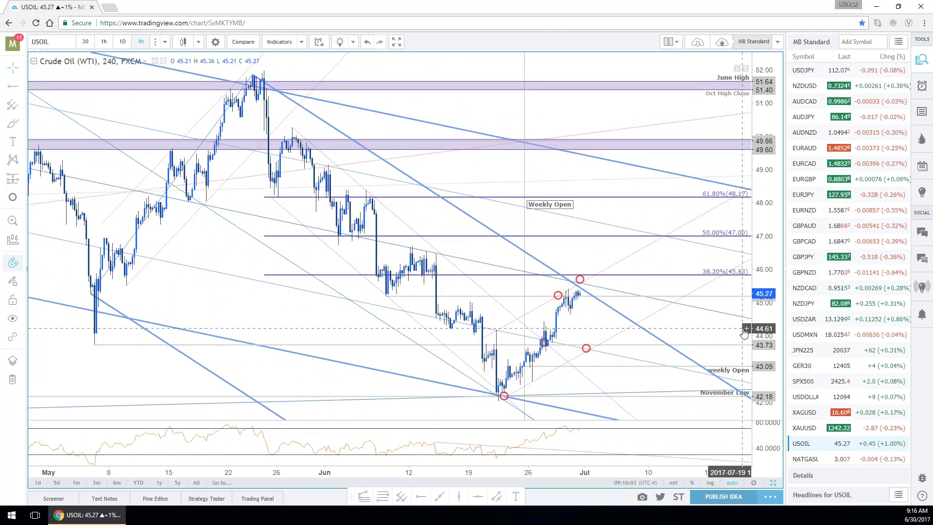
pyautogui.click(773, 486)
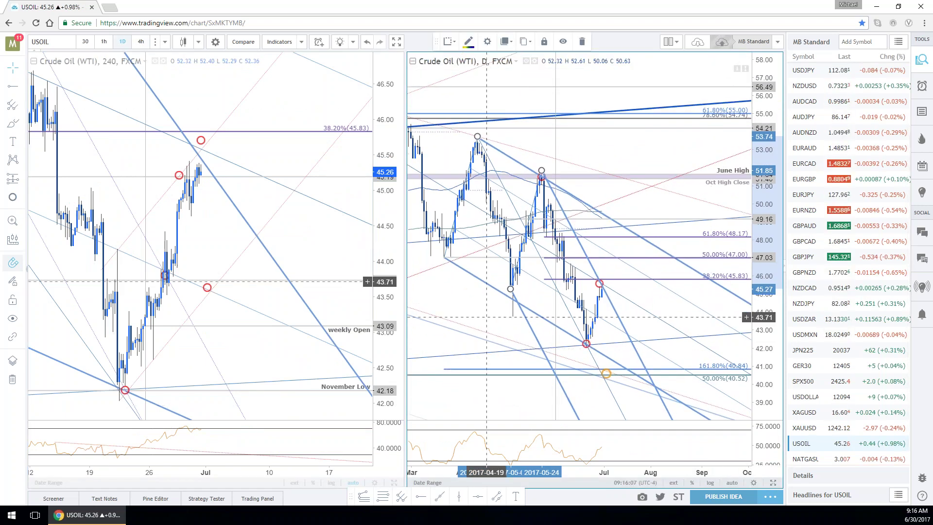
pyautogui.moveTo(487, 315); pyautogui.dragTo(512, 313)
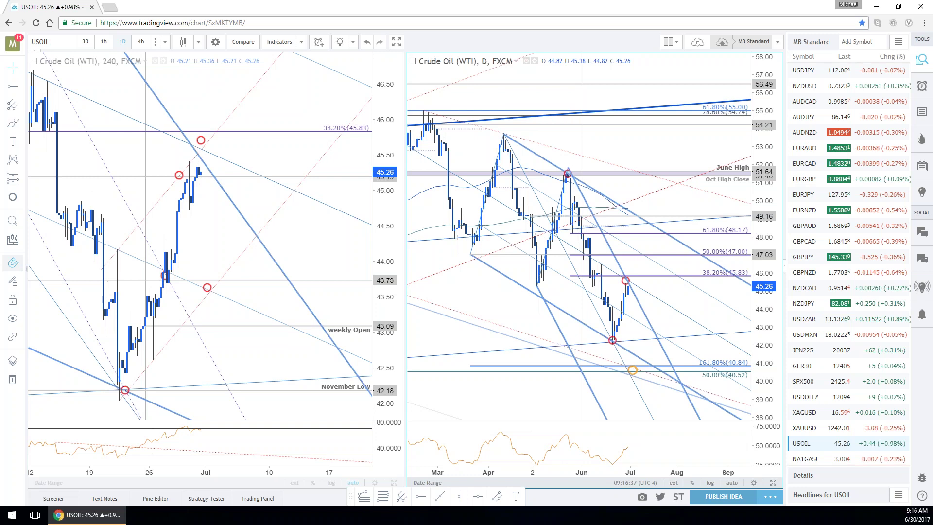
pyautogui.scroll(3, 811, 102)
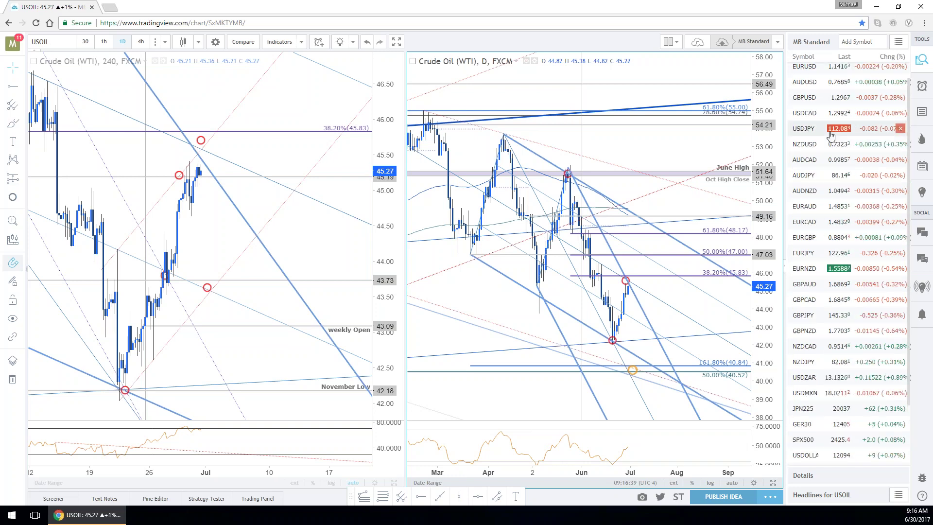
pyautogui.click(832, 102)
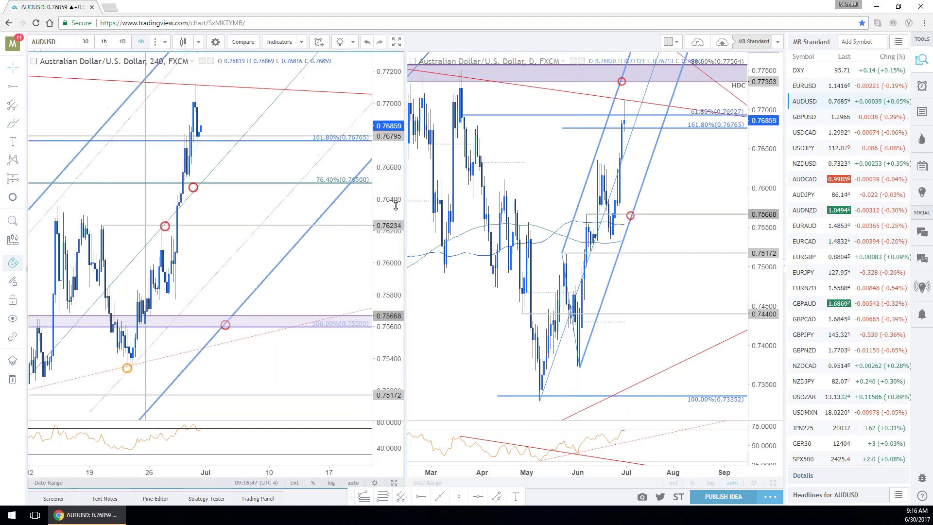
pyautogui.moveTo(389, 209); pyautogui.dragTo(389, 233)
pyautogui.moveTo(763, 194); pyautogui.dragTo(764, 223)
pyautogui.hotkey('alt', 'Return')
pyautogui.moveTo(763, 234); pyautogui.dragTo(763, 268)
pyautogui.moveTo(528, 338); pyautogui.dragTo(557, 320)
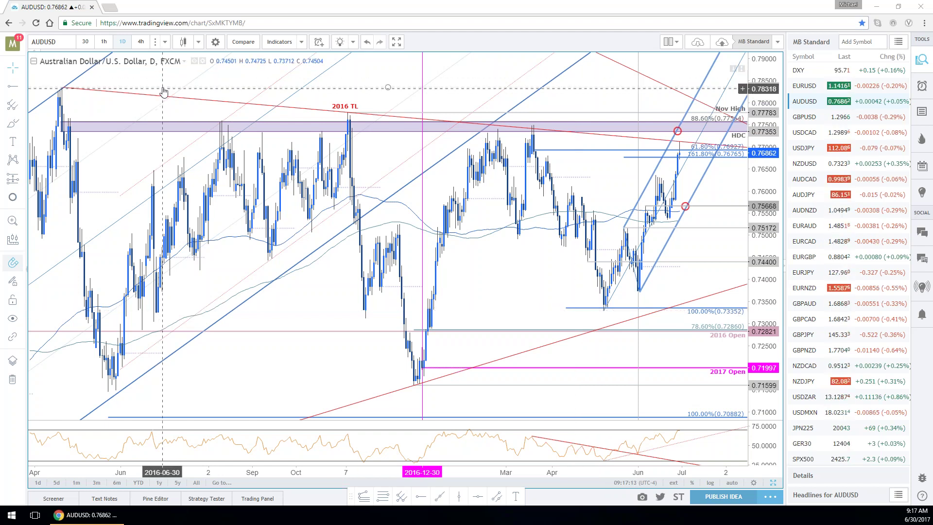
pyautogui.scroll(-4, 73, 118)
pyautogui.scroll(2, 346, 117)
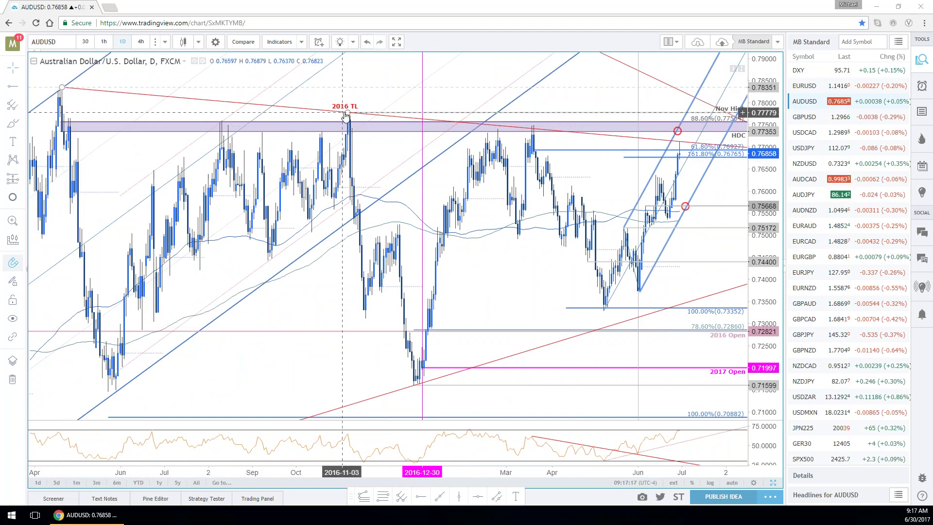
pyautogui.scroll(3, 537, 132)
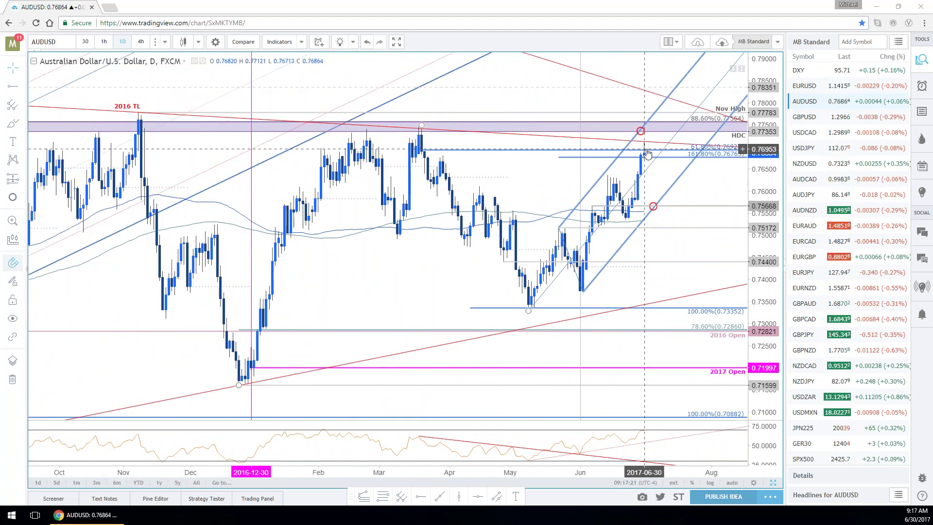
pyautogui.moveTo(736, 184); pyautogui.dragTo(706, 253)
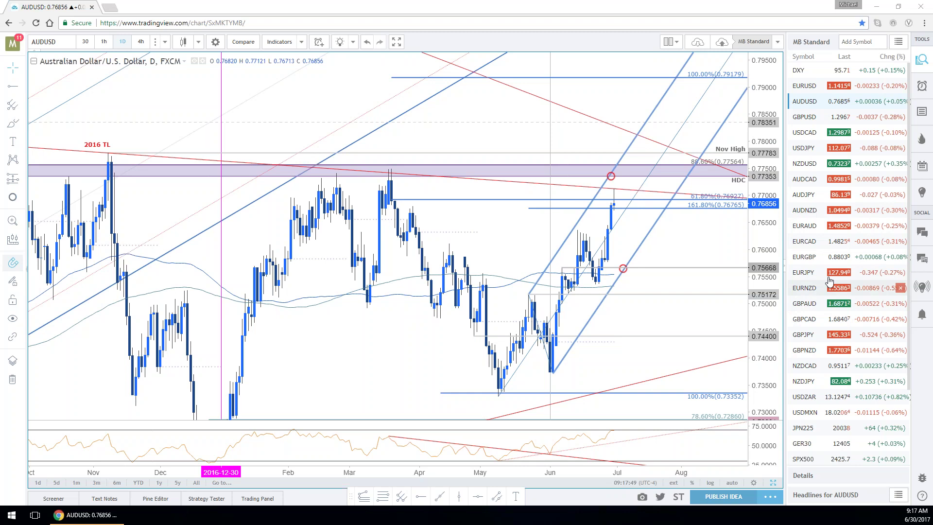
pyautogui.click(829, 227)
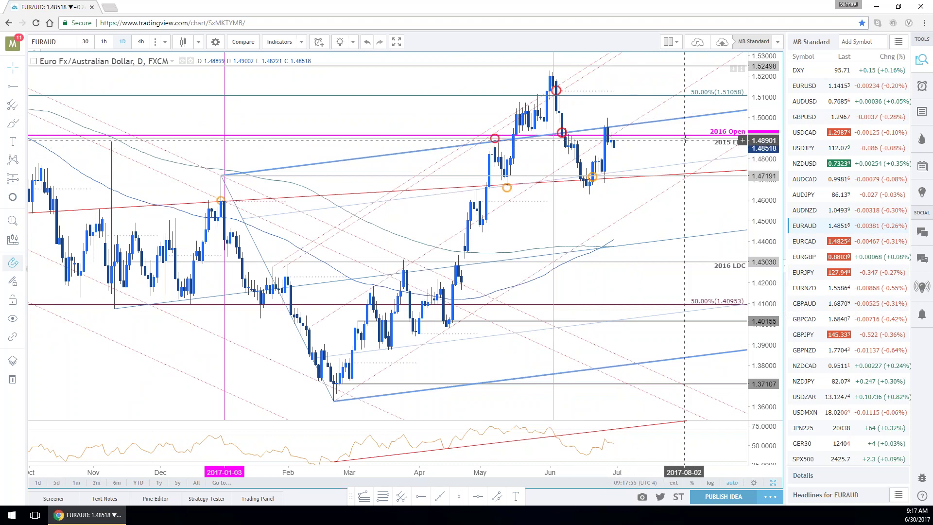
# Step: Select the diagonal line, frame recent months on daily EURAUD, and maximize the 4-hour chart
pyautogui.click(505, 206)
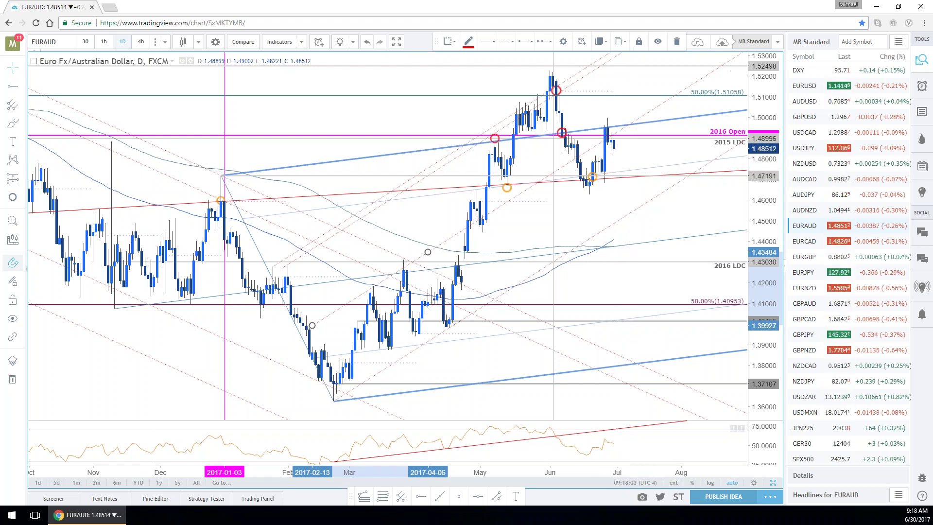
pyautogui.scroll(-5, 712, 305)
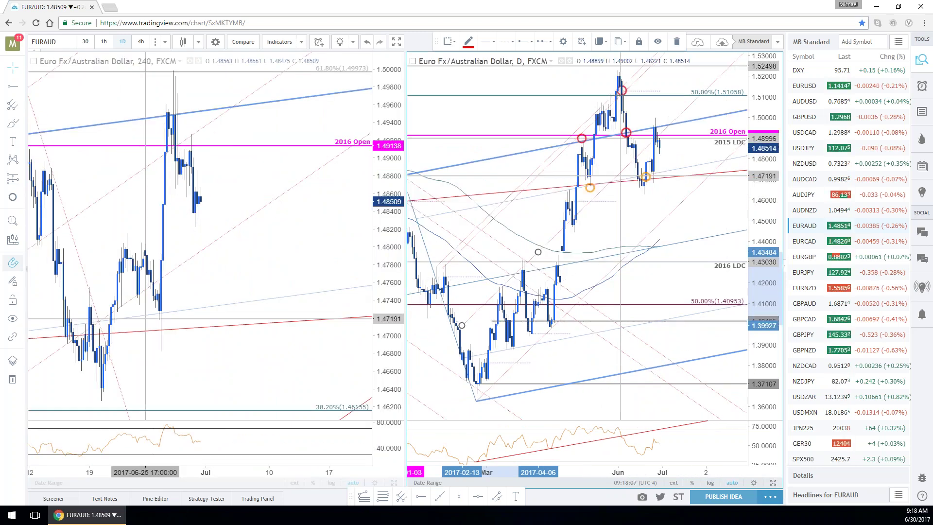
pyautogui.scroll(1, 725, 291)
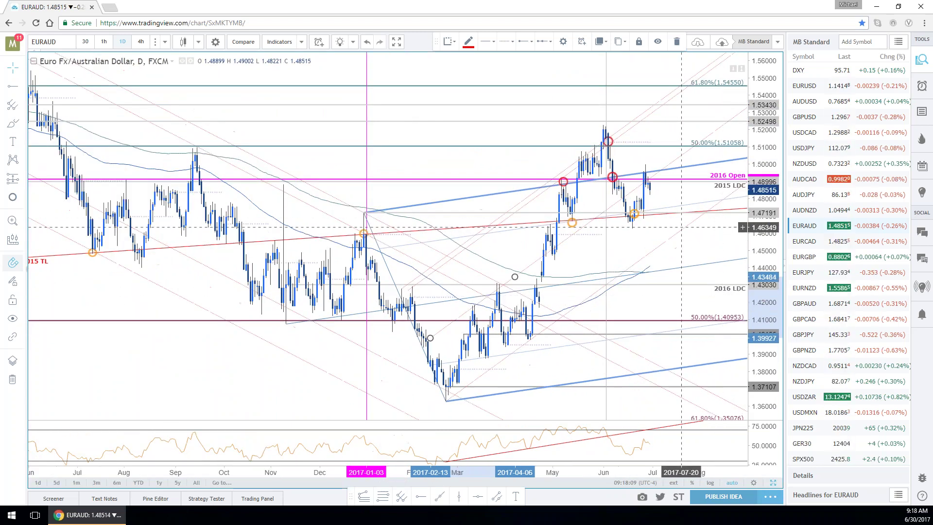
pyautogui.scroll(1, 616, 253)
pyautogui.moveTo(687, 246); pyautogui.dragTo(623, 267)
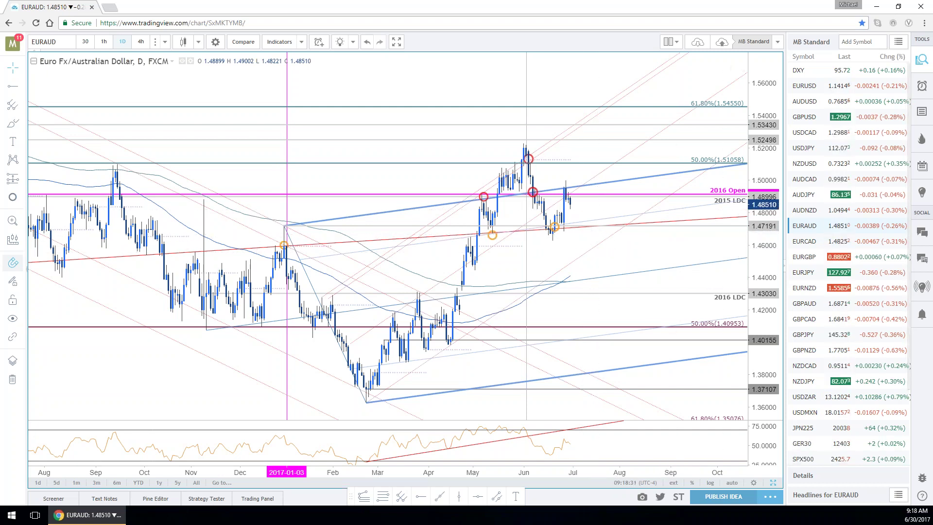
pyautogui.click(773, 483)
pyautogui.click(391, 483)
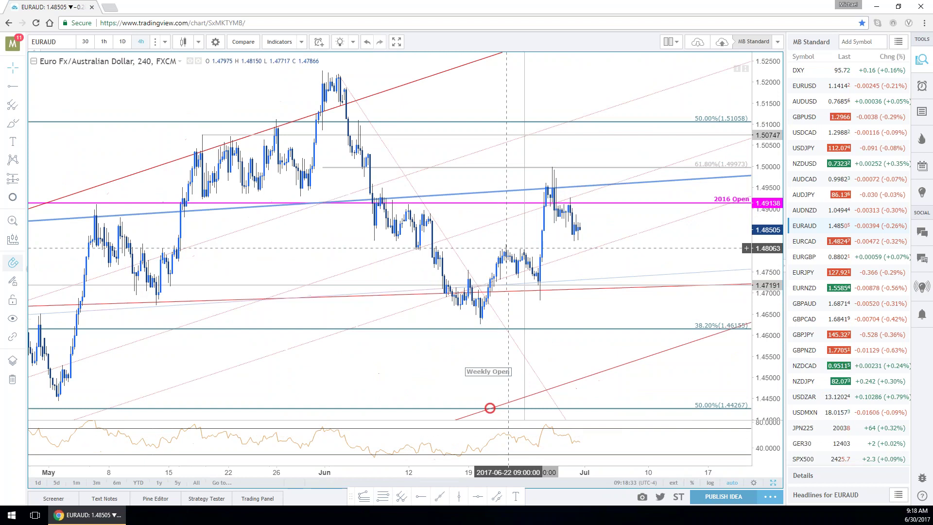
# Step: Inspect the dotted channel line on the EURAUD chart, selecting then deselecting it
pyautogui.rightClick(569, 242)
pyautogui.click(562, 243)
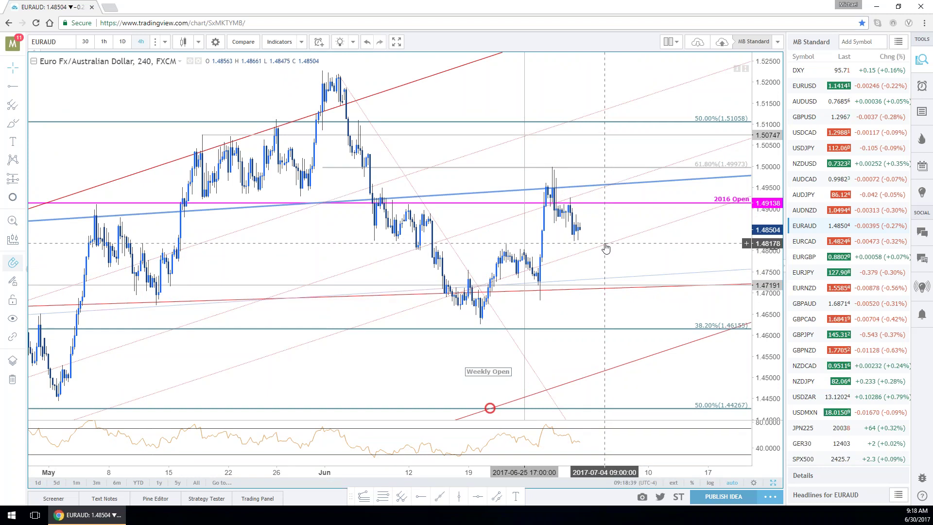
pyautogui.click(579, 257)
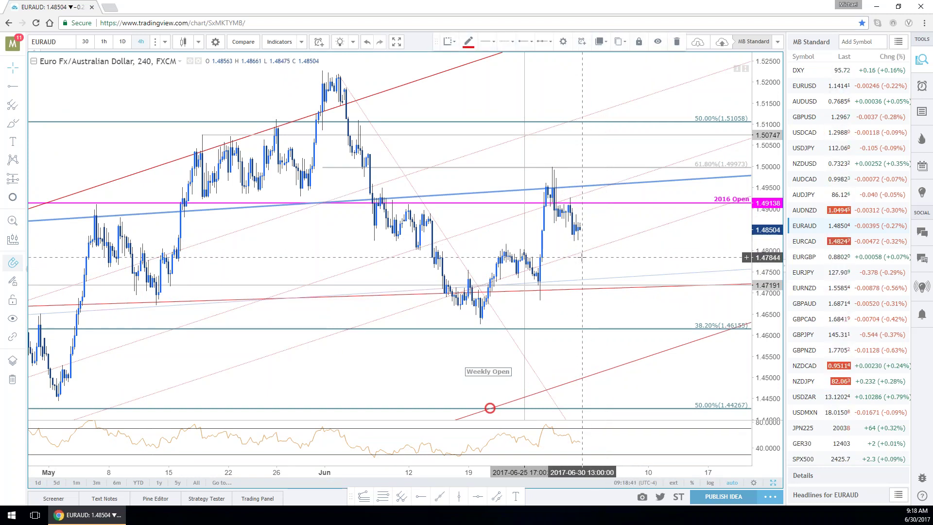
pyautogui.click(632, 253)
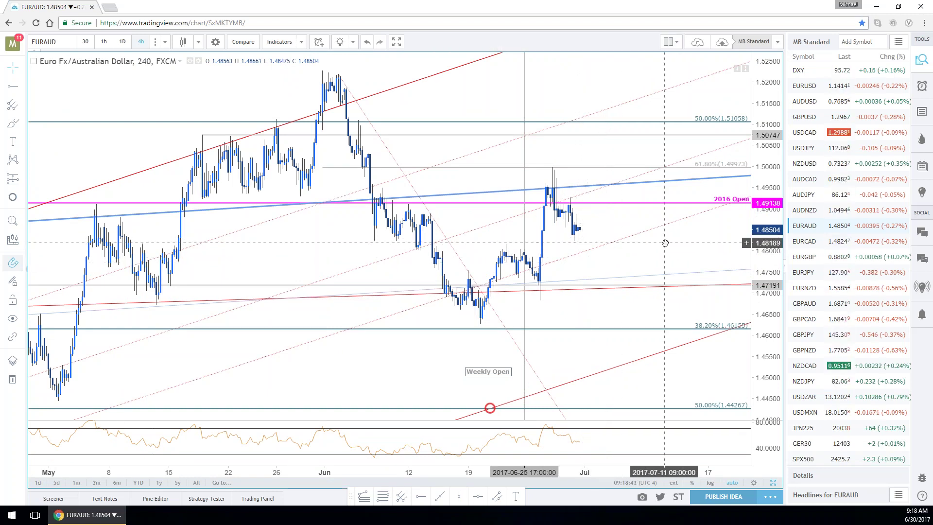
pyautogui.scroll(-2, 666, 259)
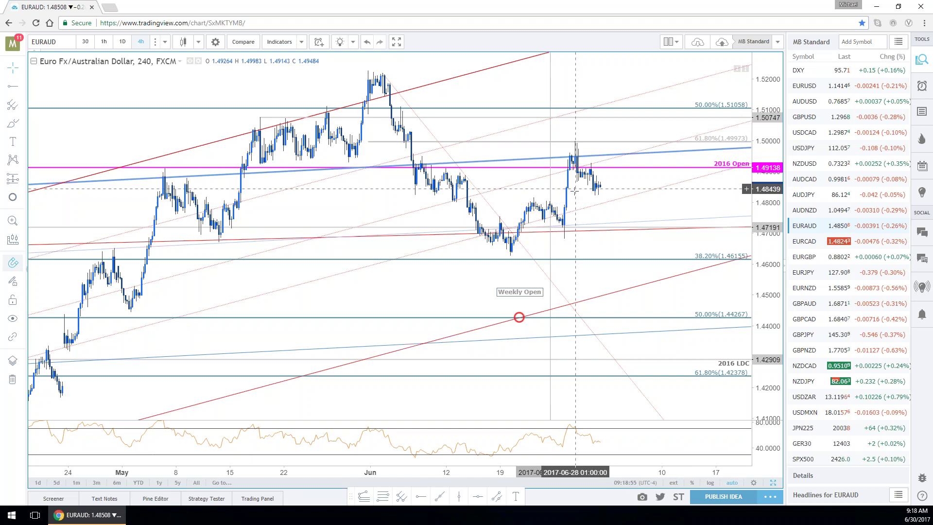
pyautogui.scroll(2, 614, 196)
# Step: Set the interval to 120 minutes and load AUDUSD from the watchlist
pyautogui.write('120')
pyautogui.press('Return')
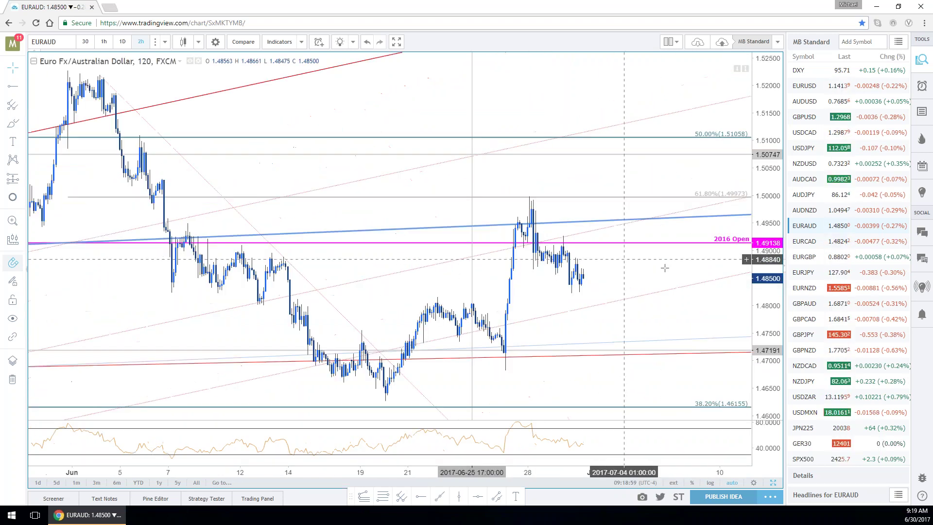
pyautogui.click(823, 104)
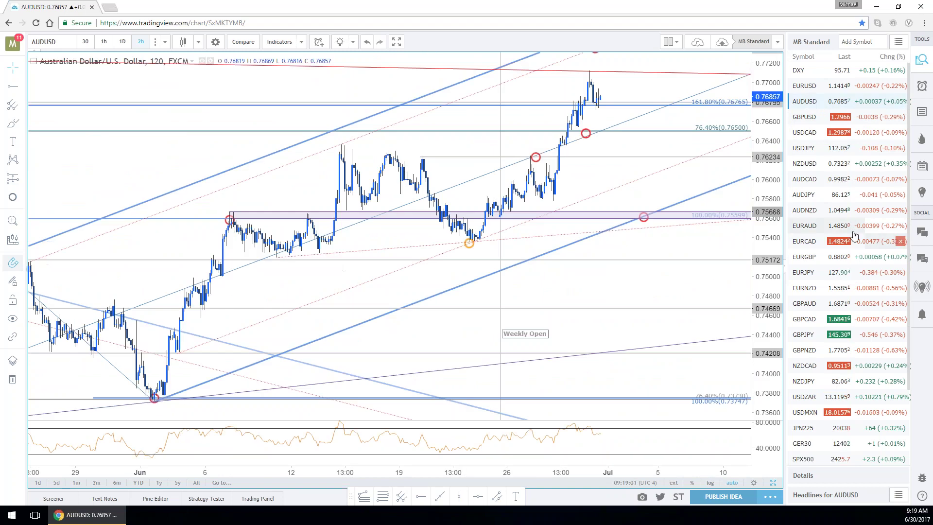
# Step: Show the daily AUDUSD chart beside the 2-hour one, framed on February to August
pyautogui.scroll(3, 389, 234)
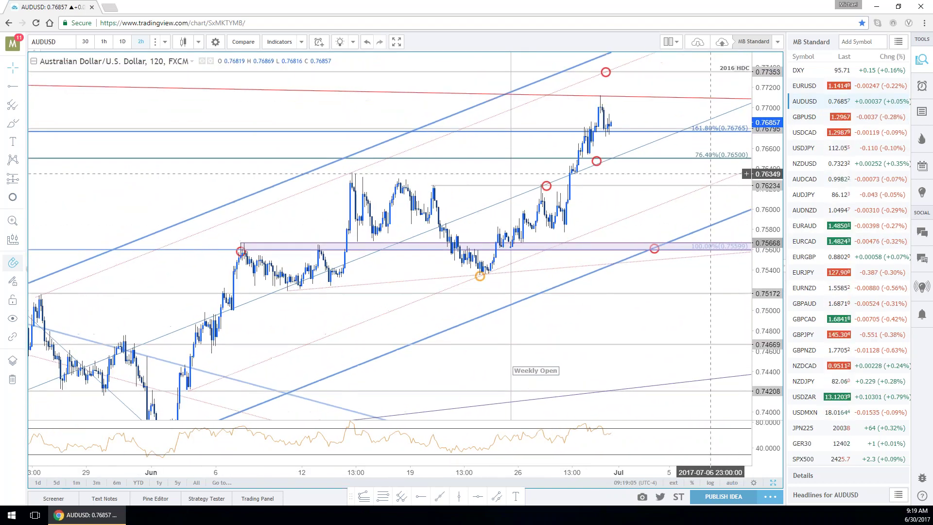
pyautogui.click(774, 483)
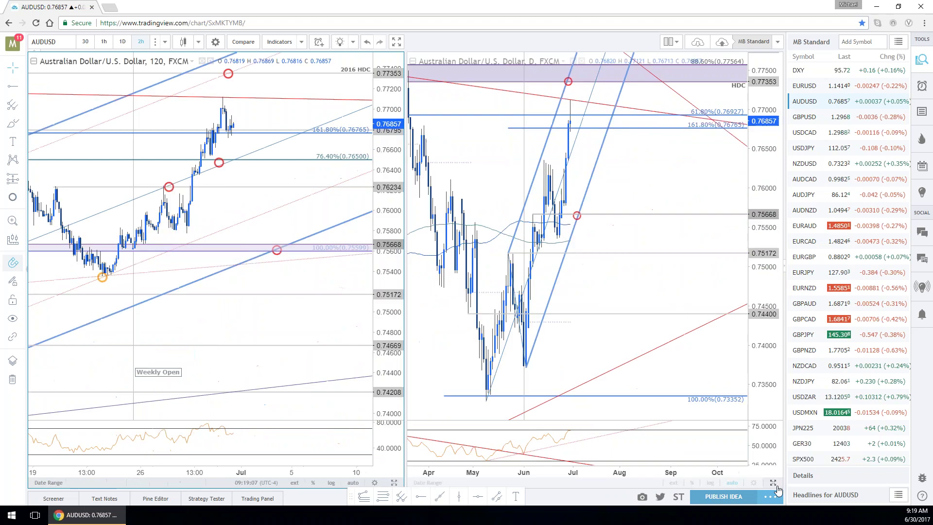
pyautogui.moveTo(634, 220); pyautogui.dragTo(715, 358)
pyautogui.scroll(-1, 714, 408)
pyautogui.moveTo(722, 265)
pyautogui.mouseDown()
pyautogui.moveTo(737, 268)
pyautogui.moveTo(728, 273)
pyautogui.moveTo(727, 264)
pyautogui.mouseUp()
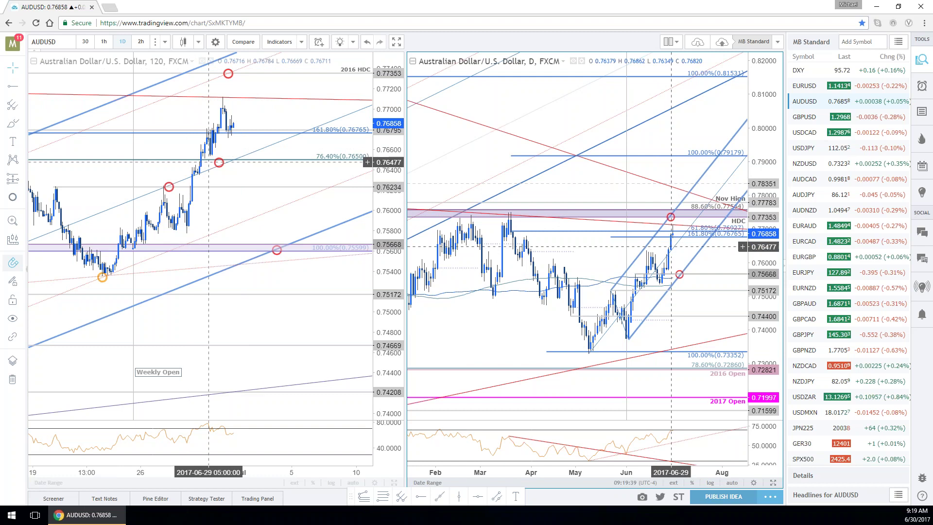
# Step: Move the red circle onto the 76.40% level and maximize the 2-hour chart
pyautogui.moveTo(220, 162); pyautogui.dragTo(237, 159)
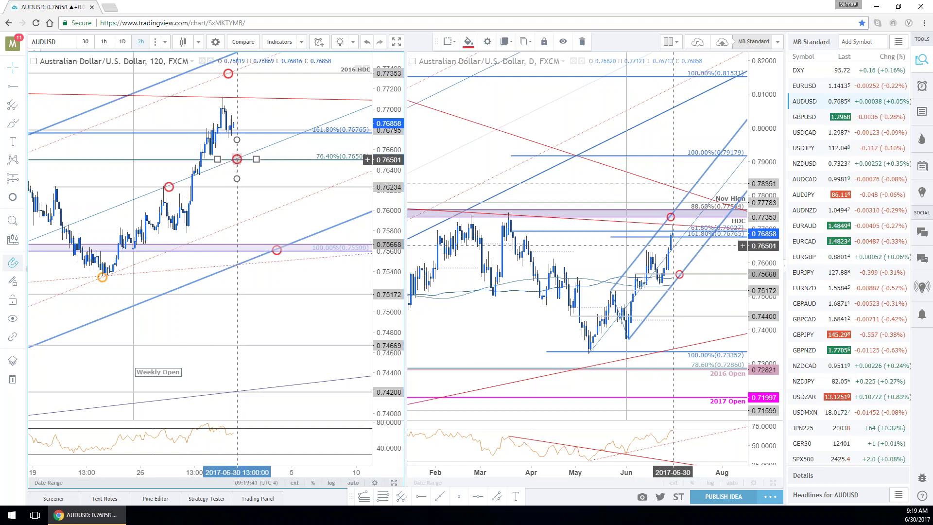
pyautogui.click(300, 197)
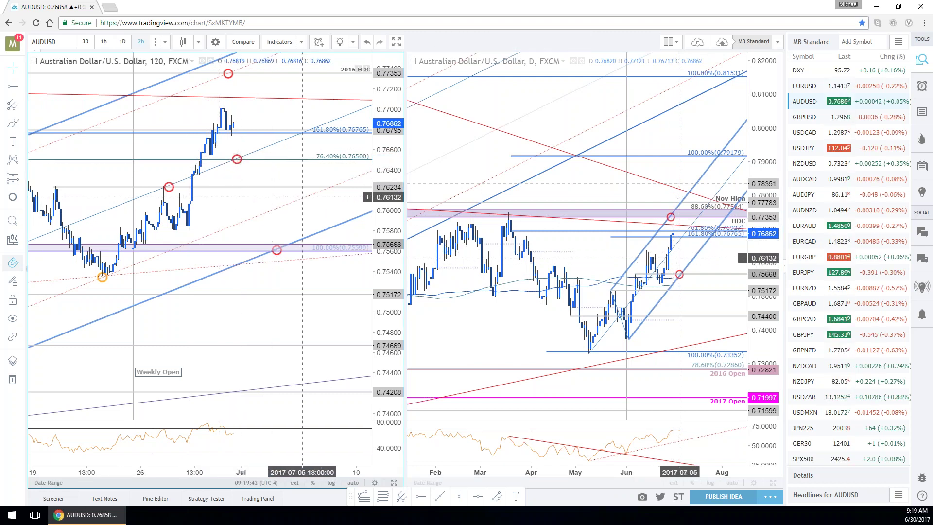
pyautogui.scroll(-1, 300, 196)
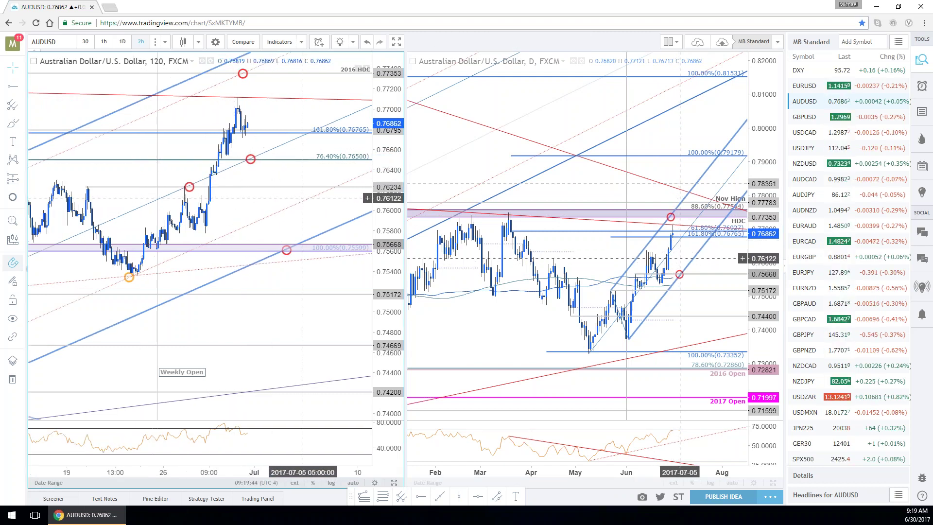
pyautogui.click(393, 483)
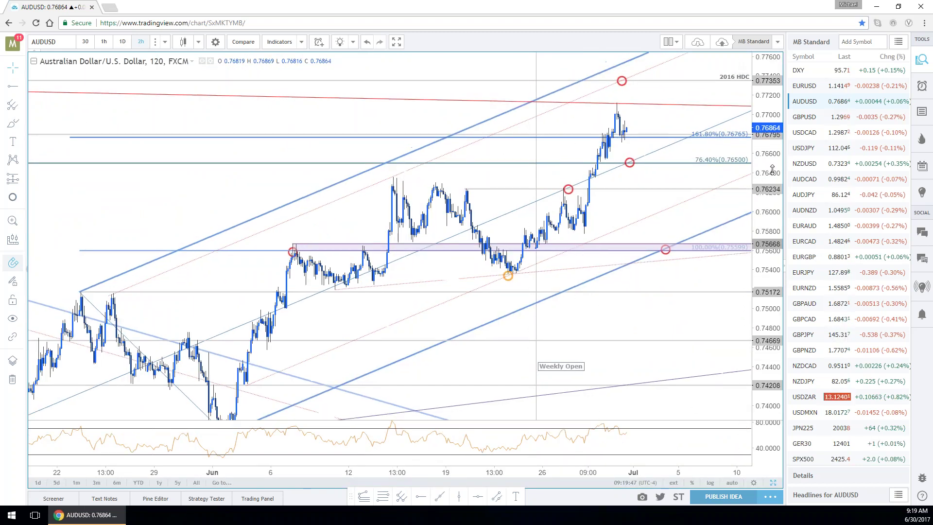
pyautogui.scroll(1, 719, 213)
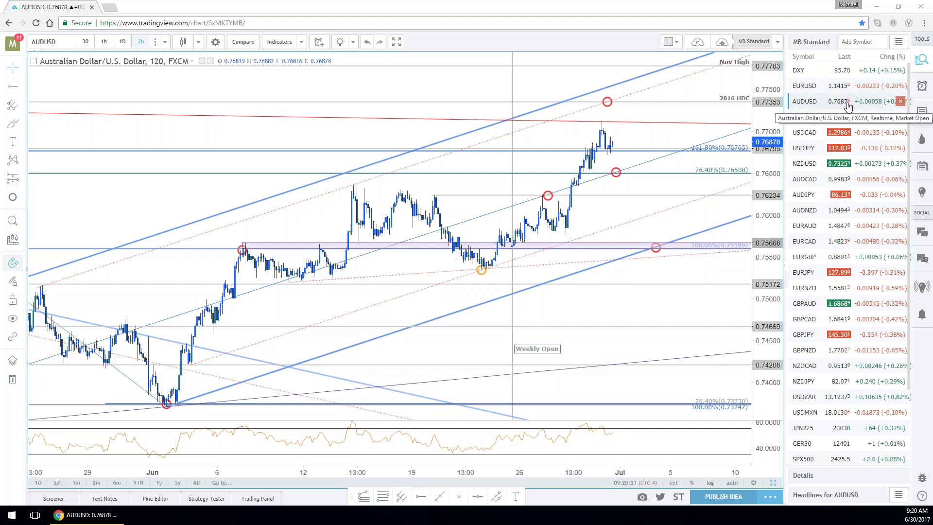
# Step: Maximize the daily AUDUSD chart, then load the saved Weekly Charts layout
pyautogui.click(773, 482)
pyautogui.click(774, 482)
pyautogui.scroll(-4, 677, 183)
pyautogui.hscroll(3, 472, 434)
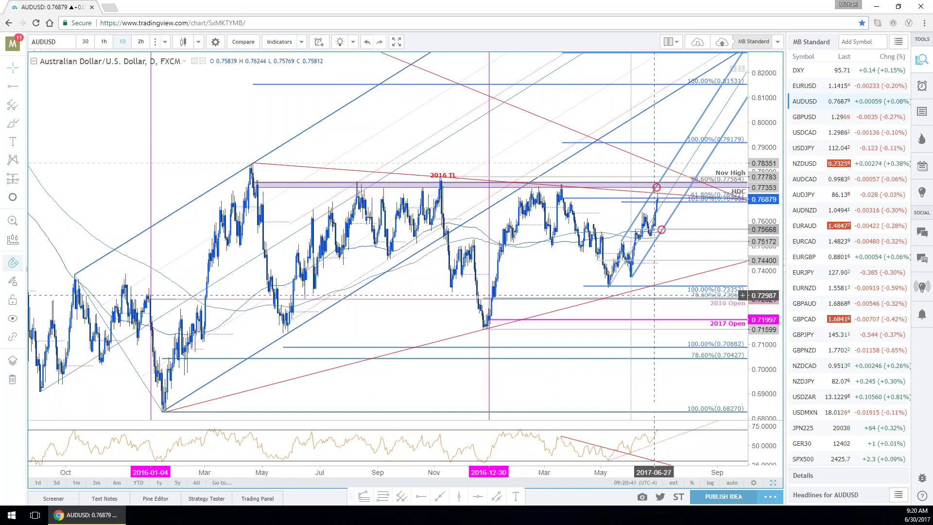
pyautogui.click(722, 41)
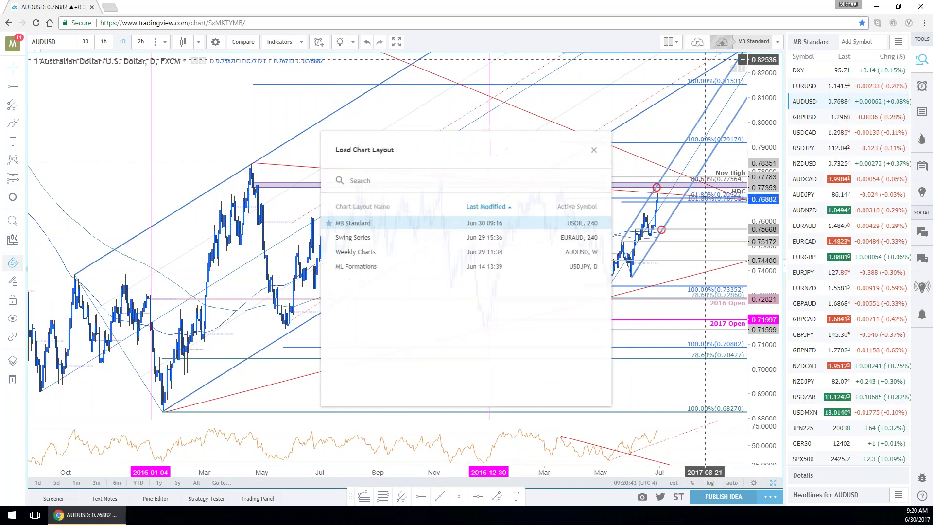
pyautogui.click(363, 252)
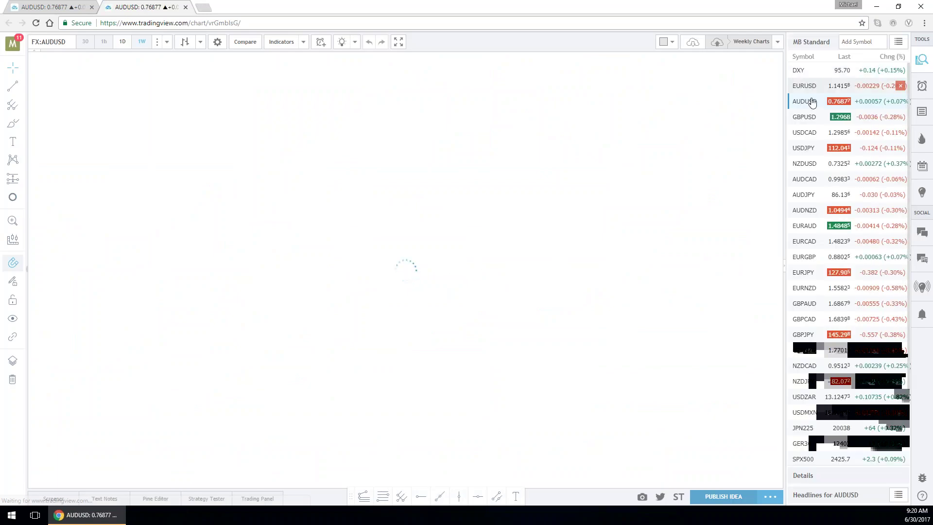
# Step: Pan the weekly AUDUSD chart to frame 2013–2017 and the converging triangle lines
pyautogui.moveTo(549, 330); pyautogui.dragTo(494, 226)
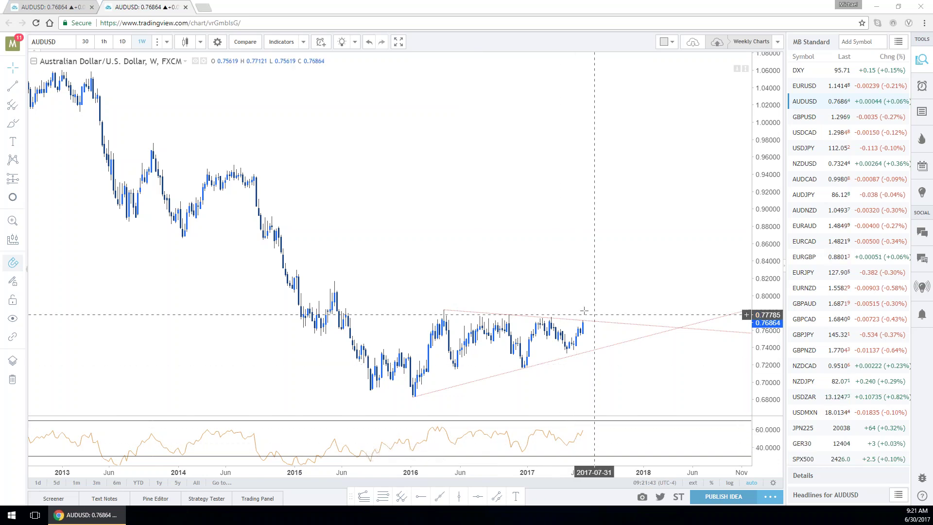
pyautogui.moveTo(578, 437); pyautogui.dragTo(581, 437)
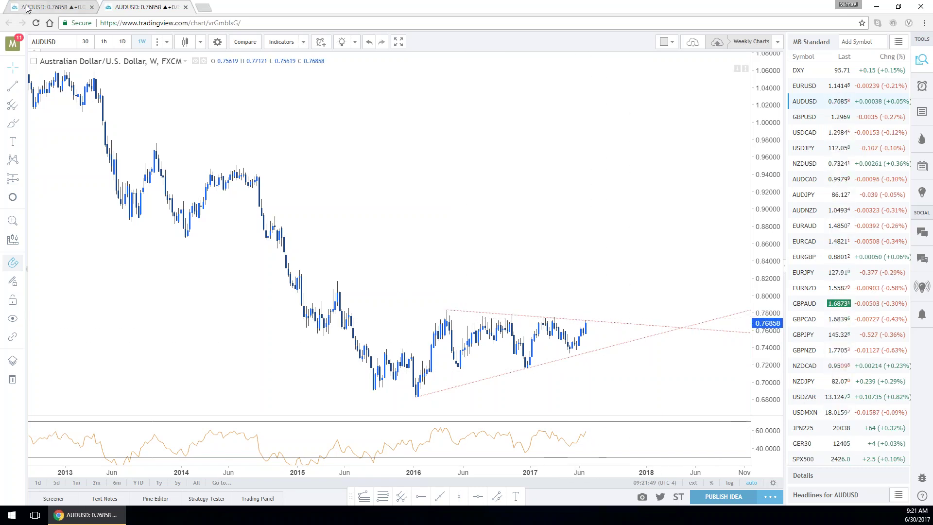
# Step: Return to the first tab's daily AUDUSD chart layout and zoom it
pyautogui.click(73, 7)
pyautogui.click(698, 218)
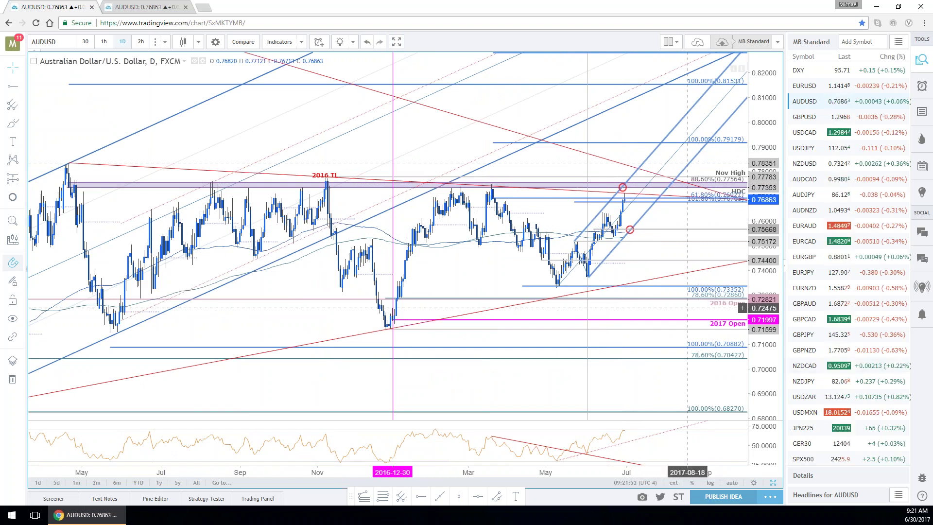
pyautogui.scroll(-1, 651, 190)
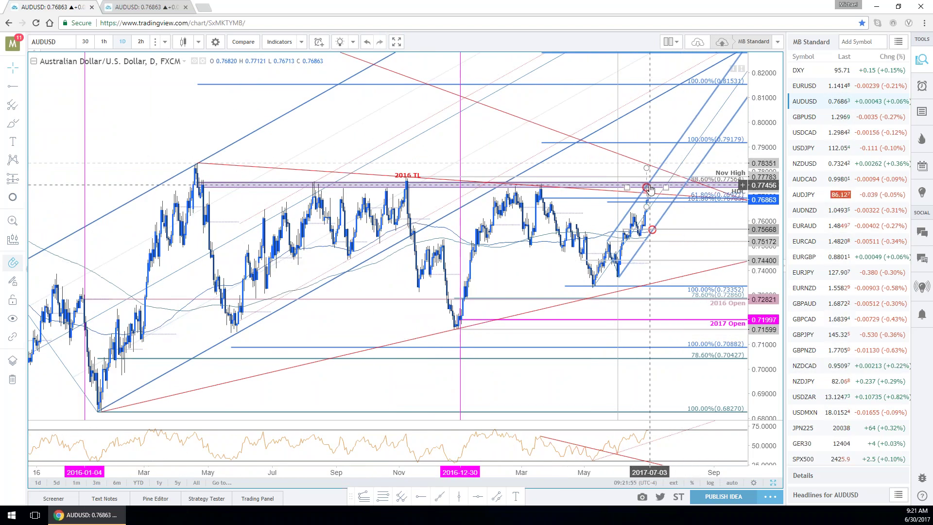
pyautogui.scroll(1, 650, 190)
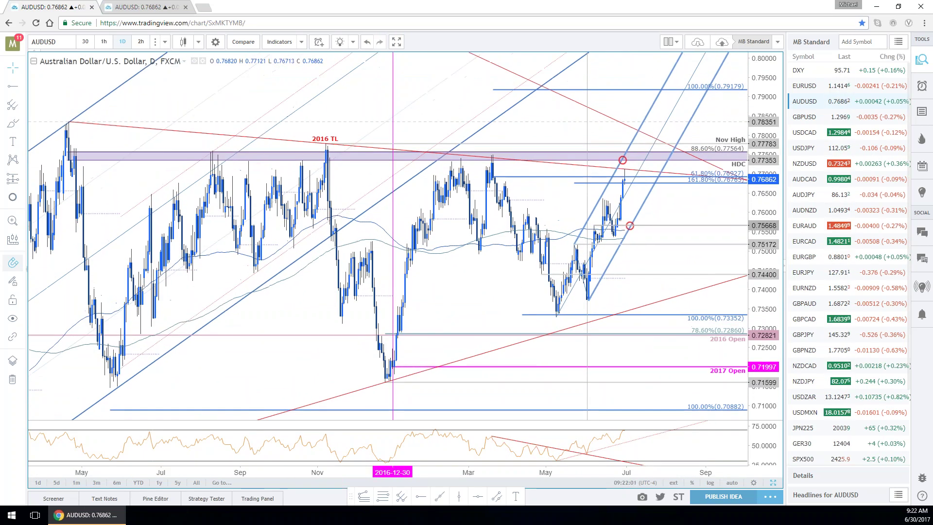
pyautogui.scroll(1, 727, 252)
# Step: Pan the daily chart toward recent price and show the 120-minute AUDUSD chart beside it
pyautogui.moveTo(675, 258); pyautogui.dragTo(727, 252)
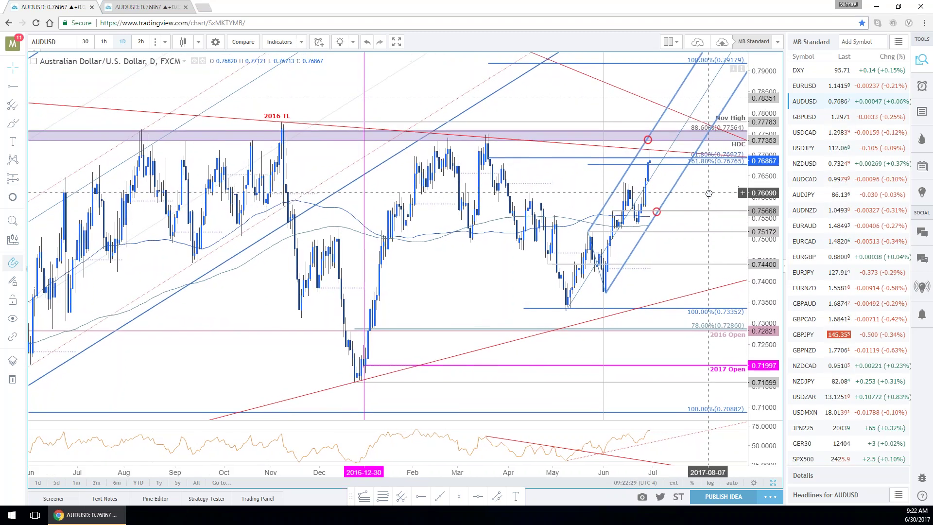
pyautogui.scroll(1, 690, 392)
pyautogui.scroll(-1, 693, 394)
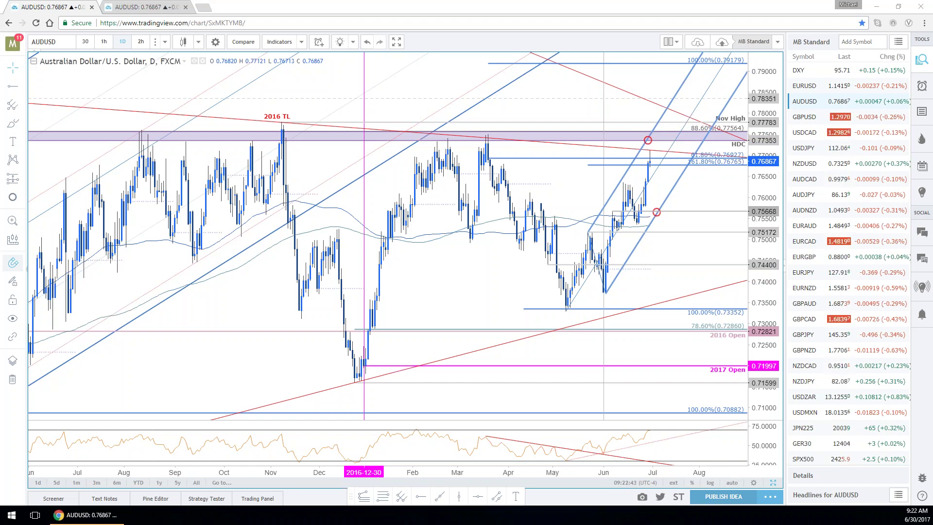
pyautogui.moveTo(900, 396)
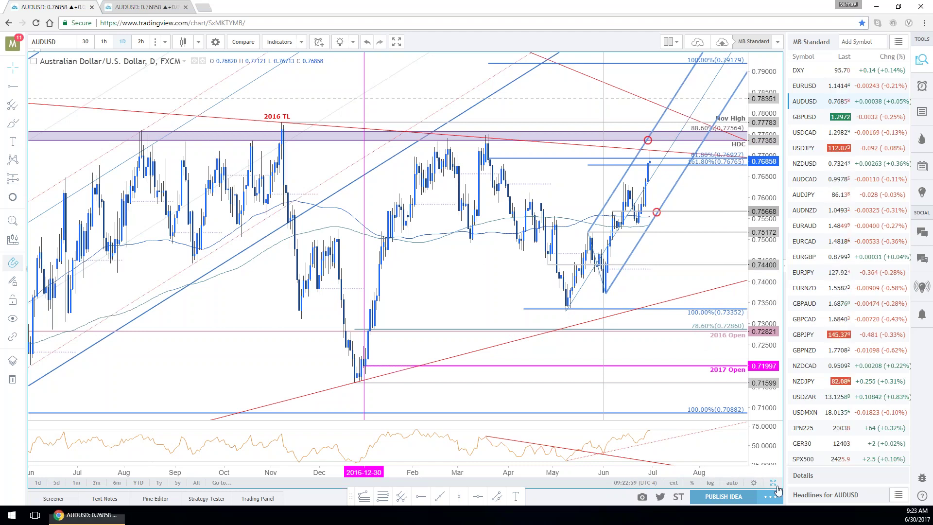
pyautogui.click(775, 485)
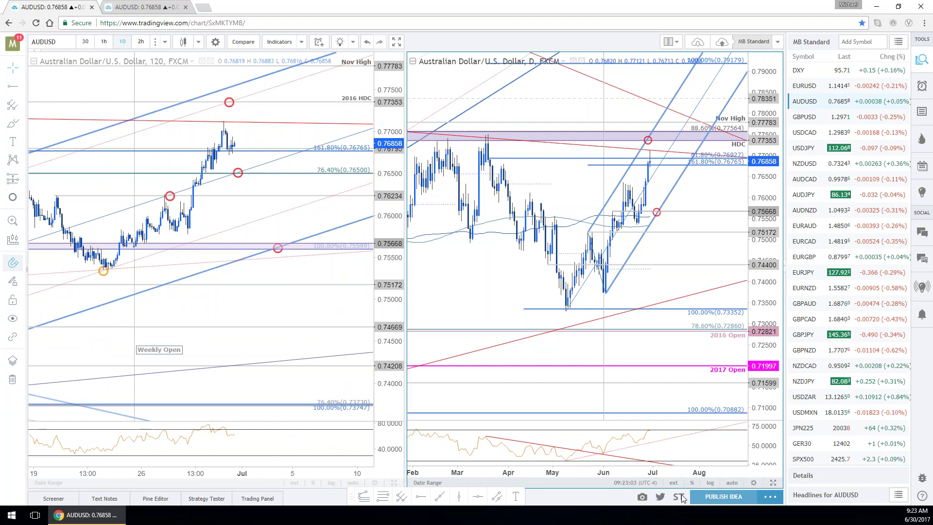
# Step: Maximize the 120-minute AUDUSD chart and nudge its dotted trend line slightly later
pyautogui.click(398, 485)
pyautogui.click(395, 483)
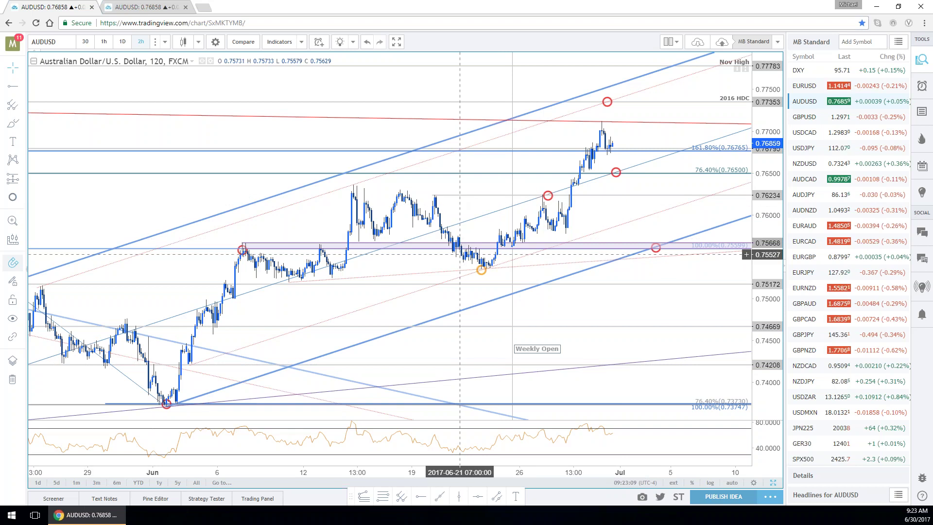
pyautogui.click(455, 172)
pyautogui.moveTo(455, 171); pyautogui.dragTo(457, 172)
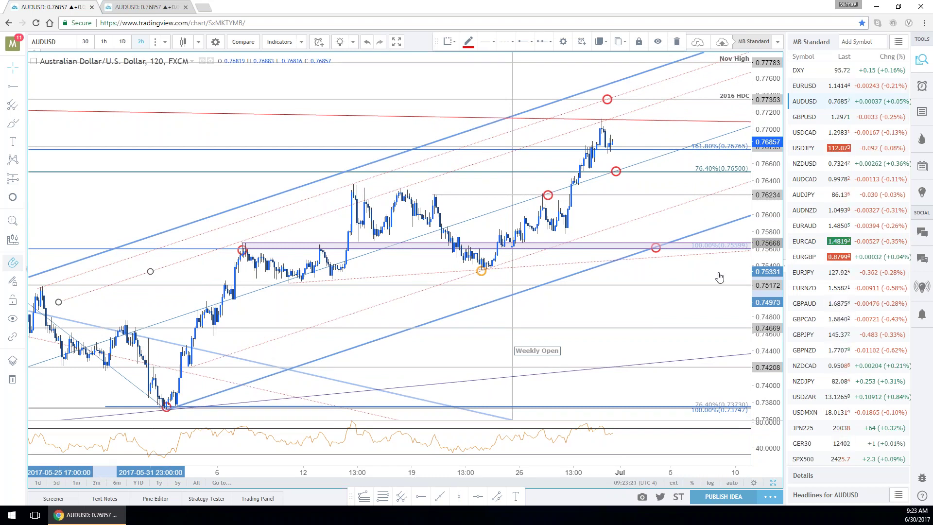
pyautogui.scroll(1, 564, 308)
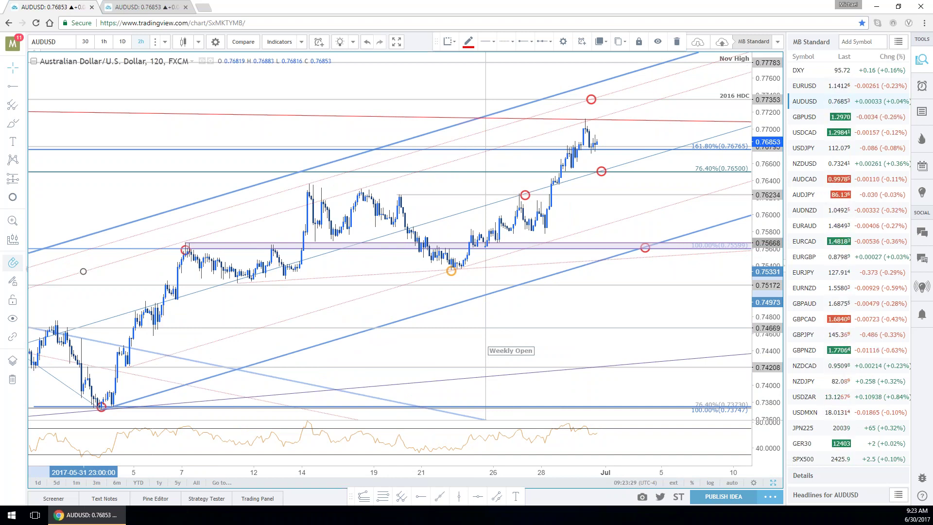
# Step: Check the weekly AUDUSD tab, then return to the 2-hour chart and deselect the trend line
pyautogui.click(136, 5)
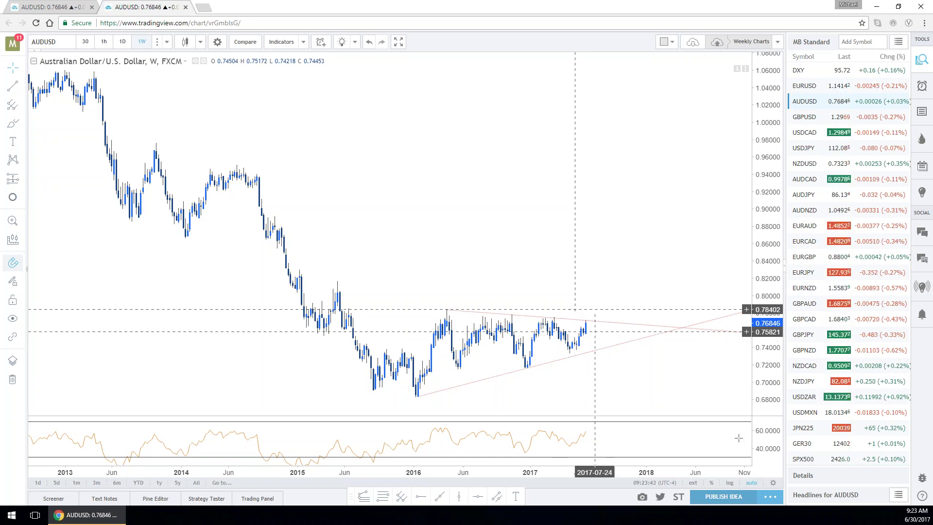
pyautogui.click(29, 10)
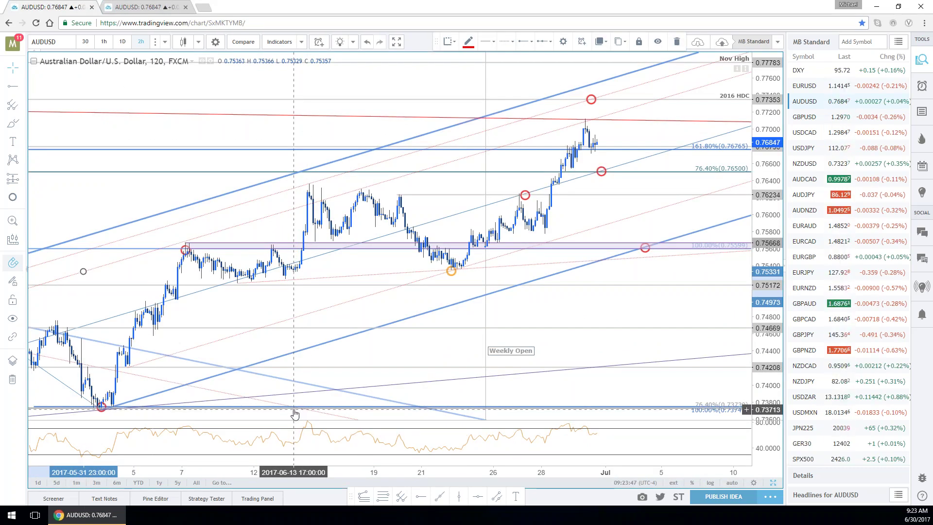
pyautogui.click(629, 323)
pyautogui.scroll(1, 628, 324)
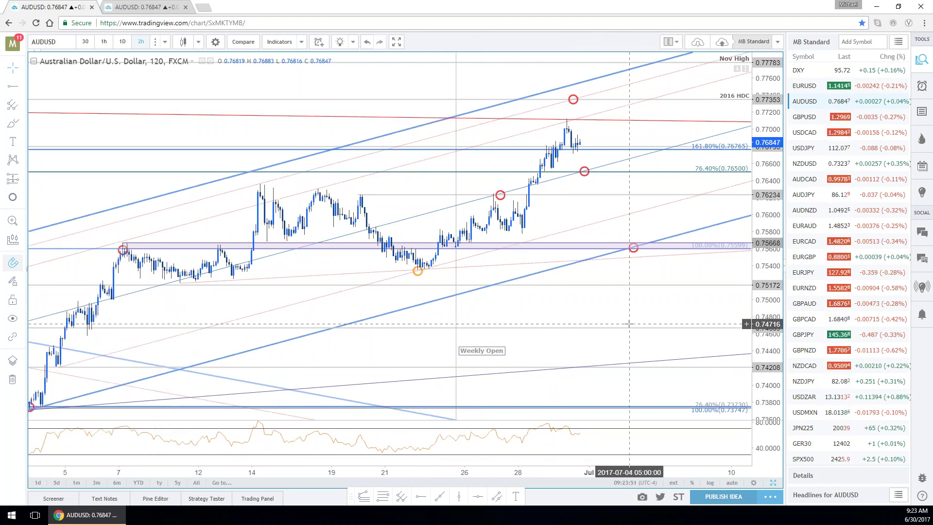
pyautogui.scroll(-1, 864, 438)
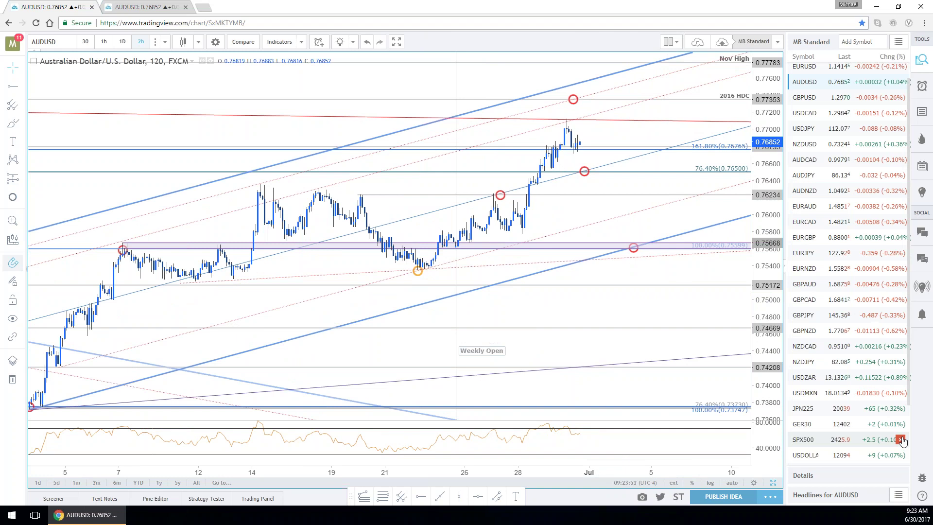
# Step: Open the GER30 chart and maximize its daily view, zooming in and out
pyautogui.click(861, 424)
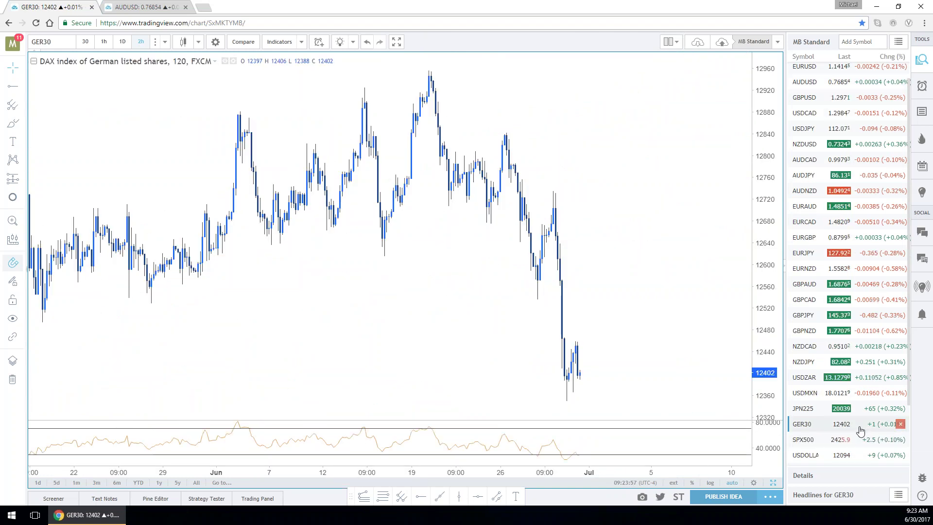
pyautogui.click(774, 483)
pyautogui.click(774, 483)
pyautogui.scroll(-5, 680, 389)
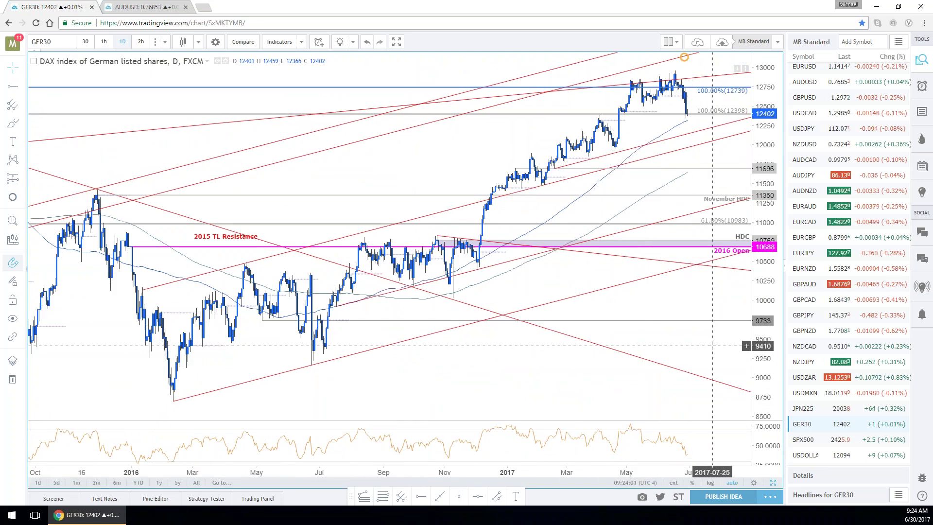
pyautogui.scroll(-4, 714, 364)
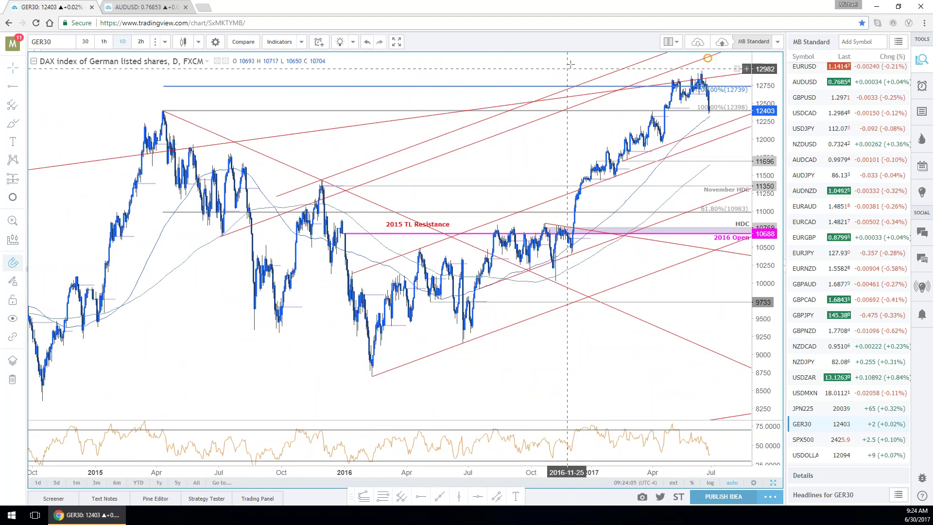
pyautogui.scroll(4, 557, 224)
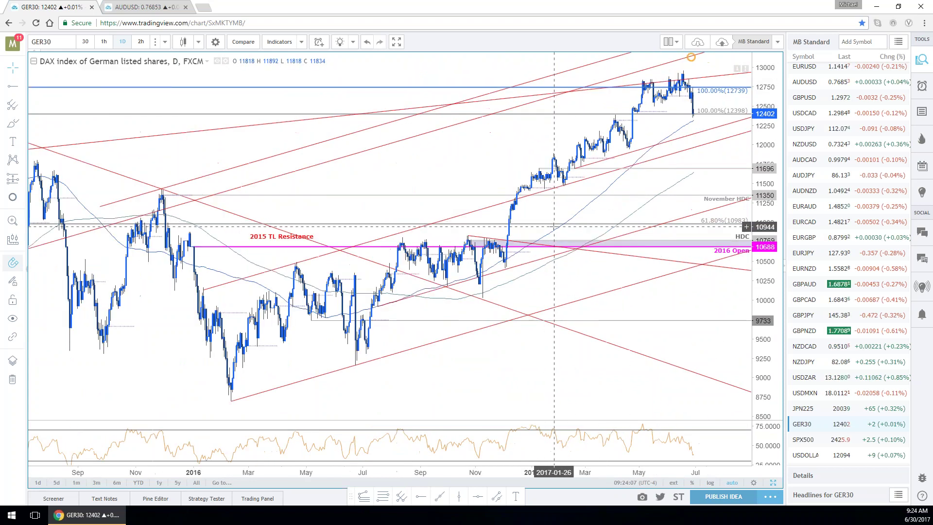
pyautogui.scroll(3, 623, 179)
pyautogui.scroll(3, 623, 180)
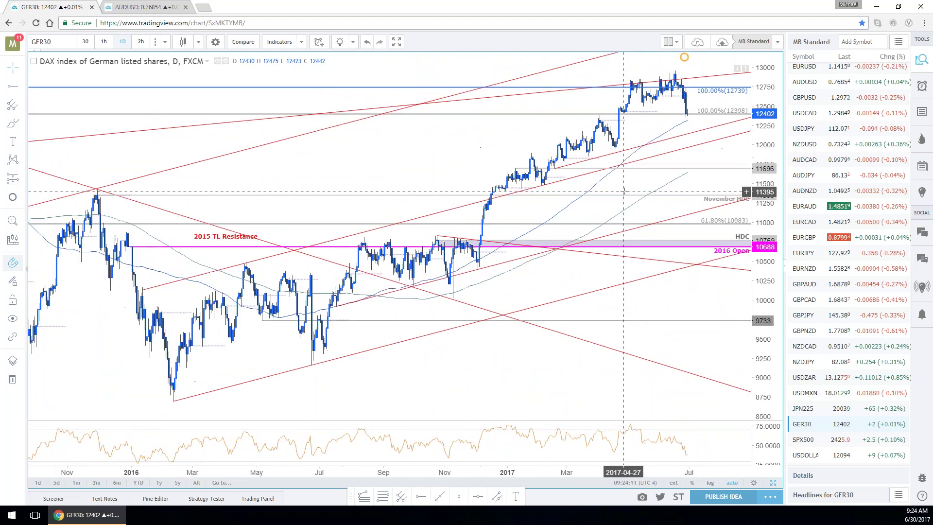
# Step: Adjust the DAX price scale and pan the time axis back to 2013
pyautogui.moveTo(773, 141); pyautogui.dragTo(773, 155)
pyautogui.moveTo(690, 165); pyautogui.dragTo(693, 207)
pyautogui.scroll(1, 701, 241)
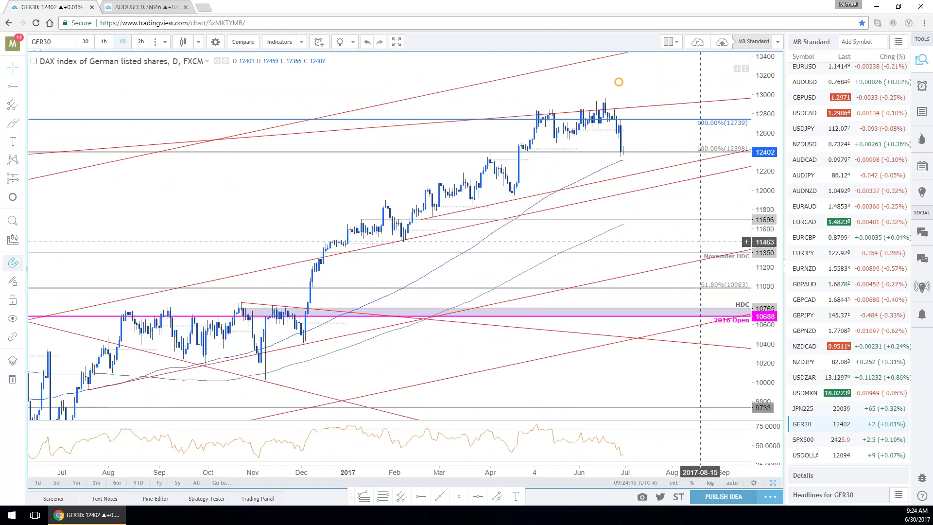
pyautogui.scroll(-3, 449, 222)
pyautogui.scroll(-2, 448, 222)
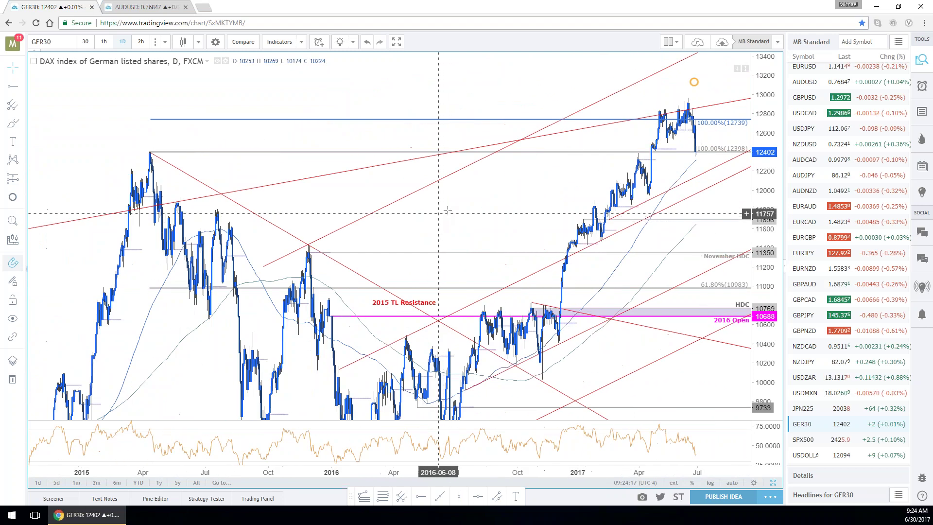
pyautogui.scroll(-2, 563, 204)
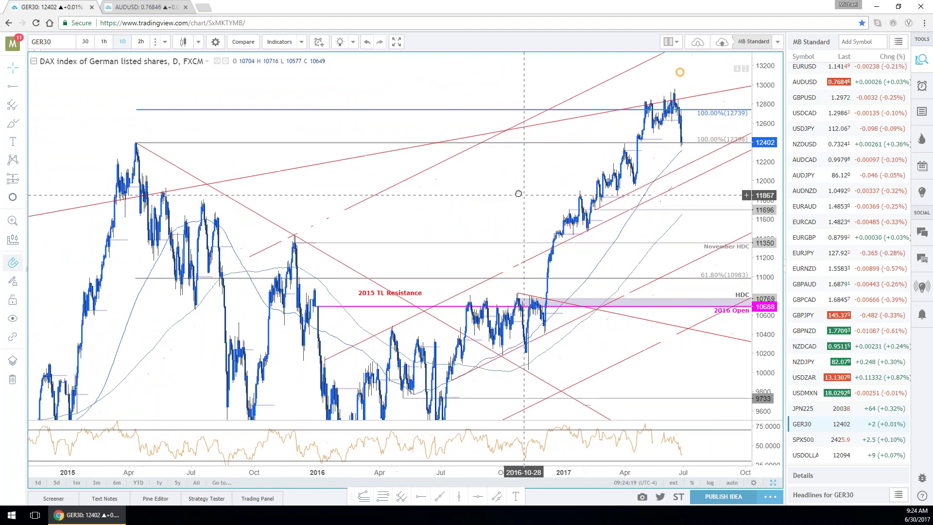
pyautogui.moveTo(768, 187); pyautogui.dragTo(768, 223)
pyautogui.scroll(-2, 602, 351)
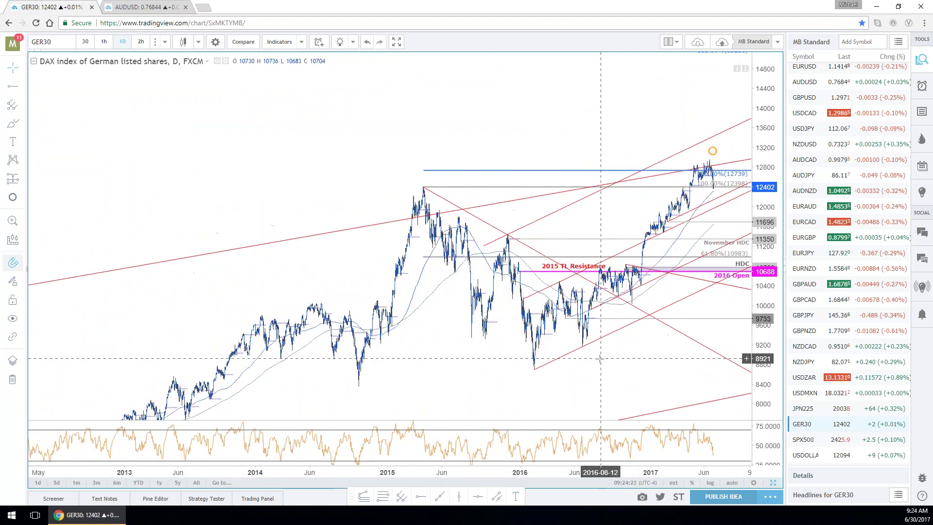
pyautogui.moveTo(603, 370); pyautogui.dragTo(492, 364)
pyautogui.scroll(3, 705, 316)
pyautogui.scroll(3, 705, 316)
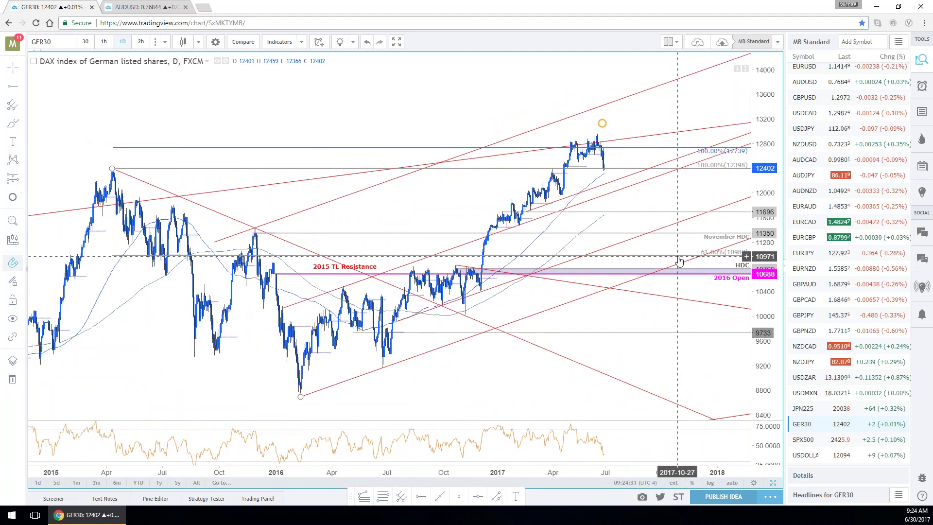
# Step: Remove the 0.618 level from the DAX Fibonacci retracement and deselect it
pyautogui.doubleClick(679, 260)
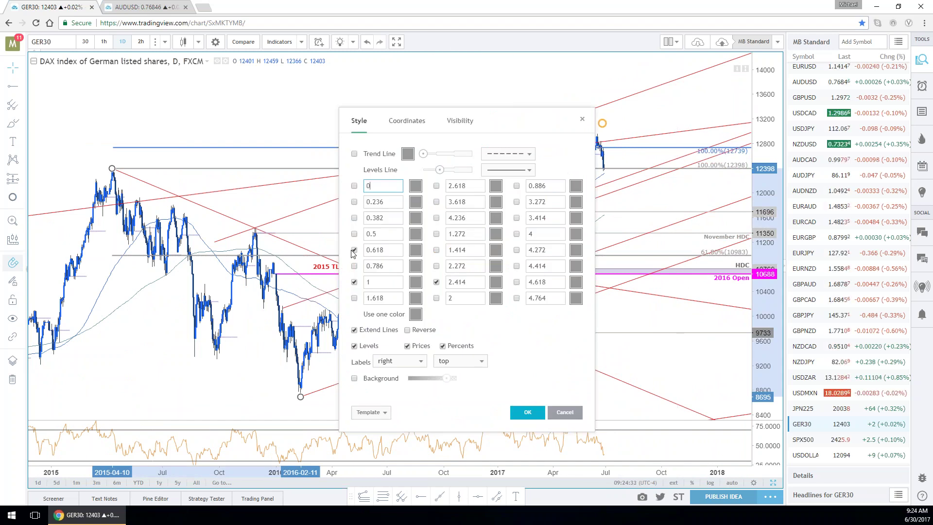
pyautogui.click(565, 412)
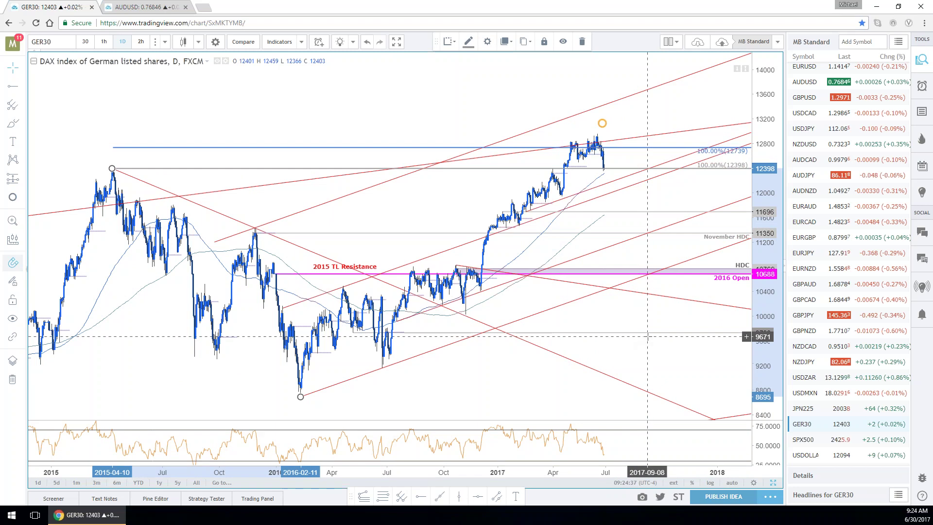
pyautogui.press('Escape')
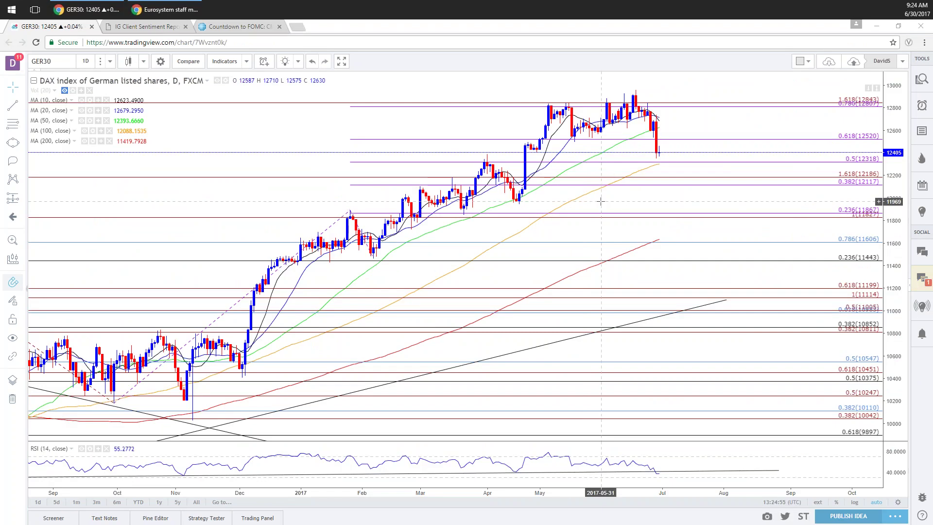
# Step: Zoom the DAX daily chart out to span mid-2015 through July 2017, then go to the IG report
pyautogui.scroll(-2, 704, 114)
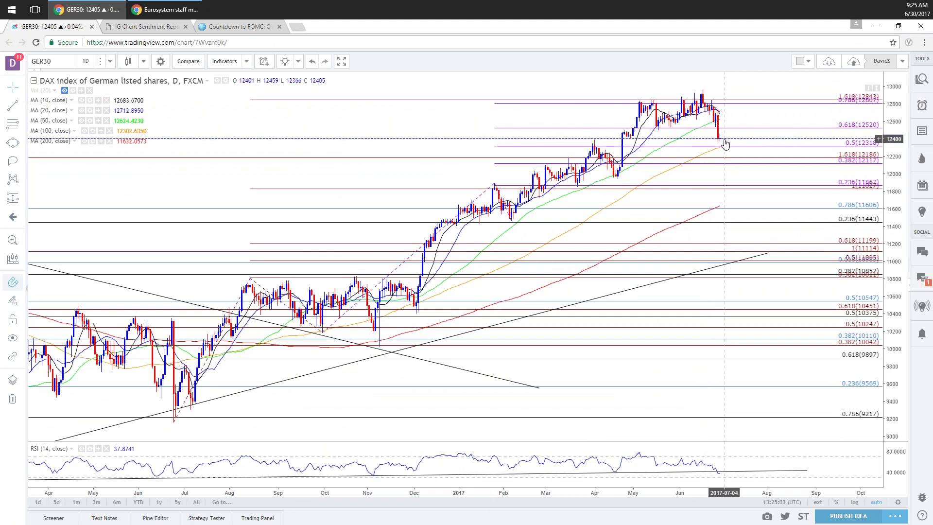
pyautogui.scroll(-3, 741, 173)
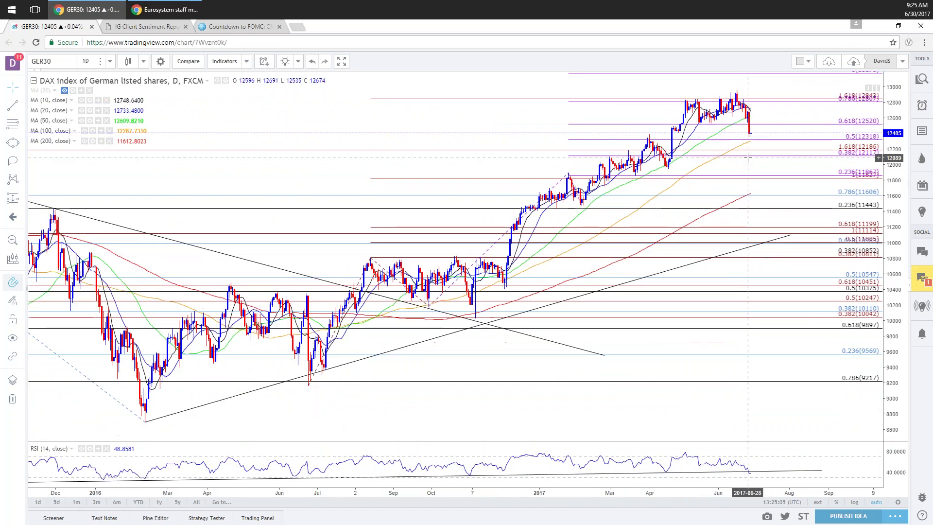
pyautogui.scroll(-3, 688, 467)
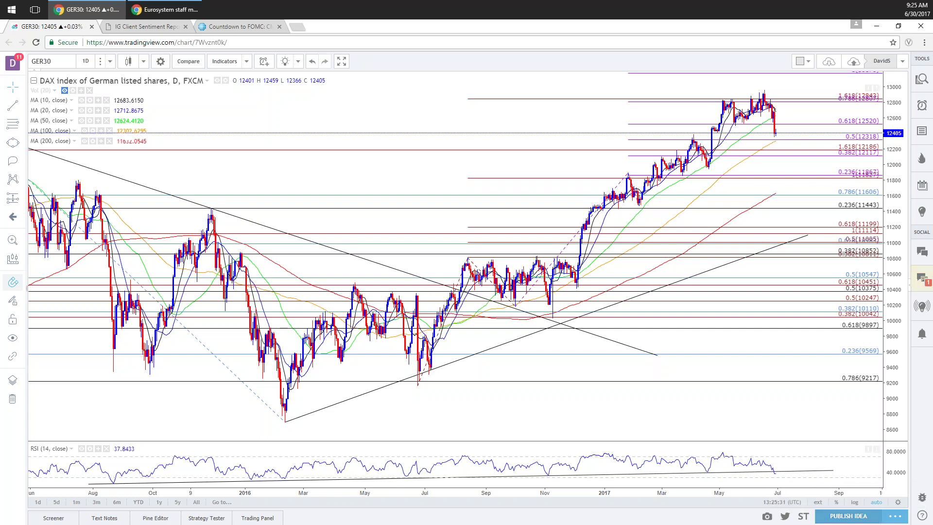
pyautogui.click(146, 26)
# Step: Reload the report and highlight EURUSD's net-long share, 21.4% net-short rise and 28.1% net-long drop
pyautogui.click(36, 43)
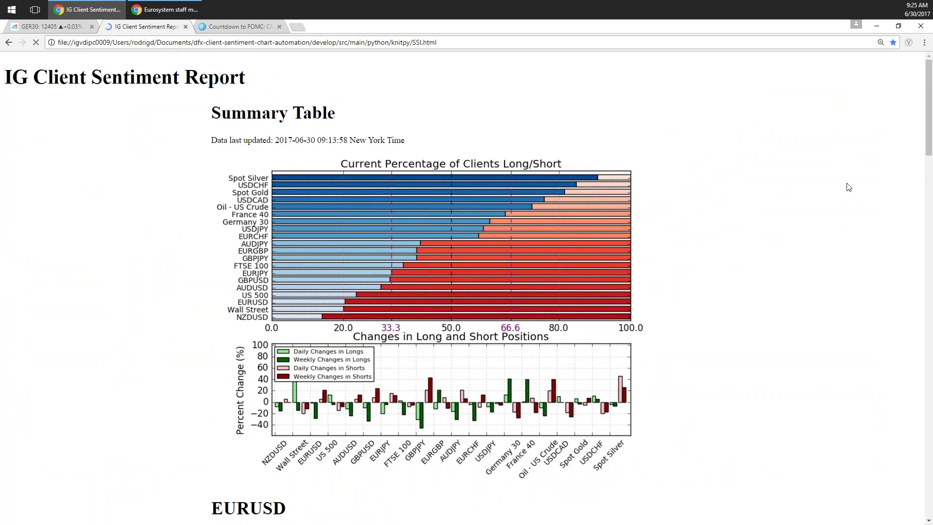
pyautogui.scroll(-9, 744, 350)
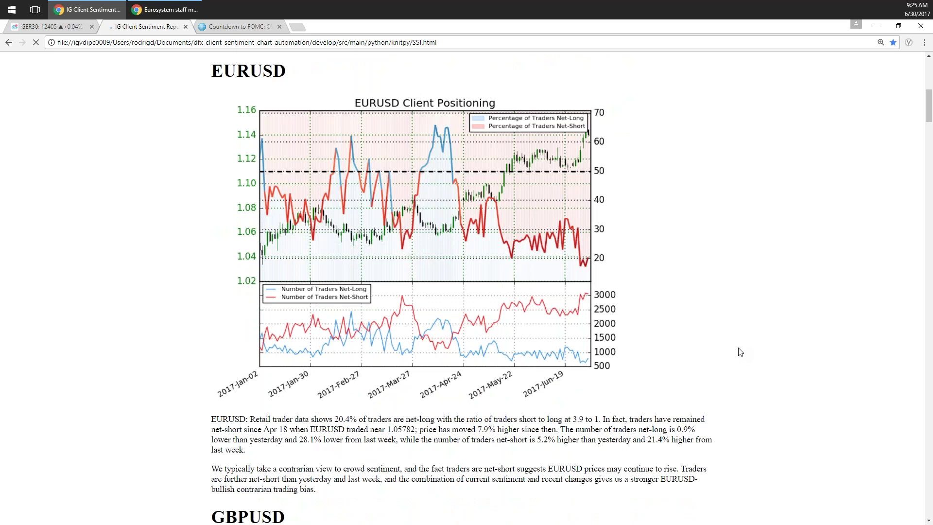
pyautogui.scroll(-1, 510, 367)
pyautogui.moveTo(334, 371); pyautogui.dragTo(435, 366)
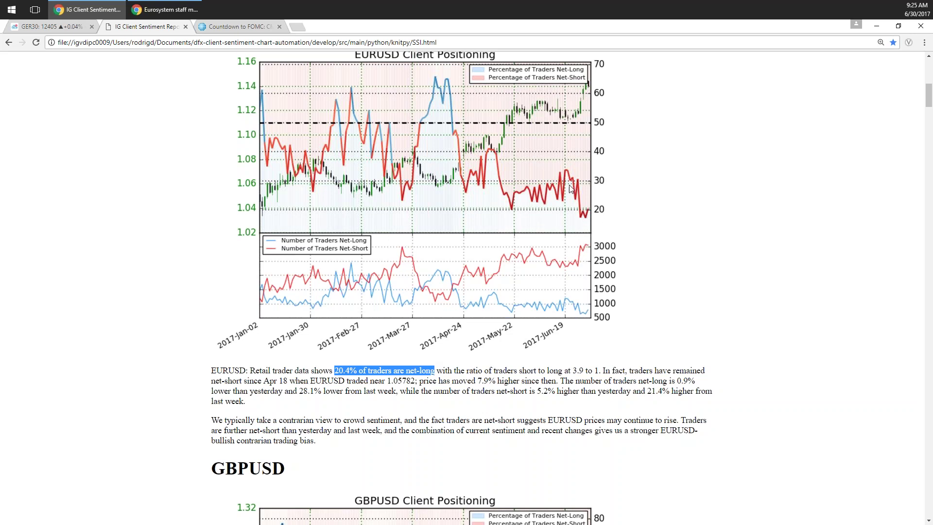
pyautogui.scroll(1, 608, 217)
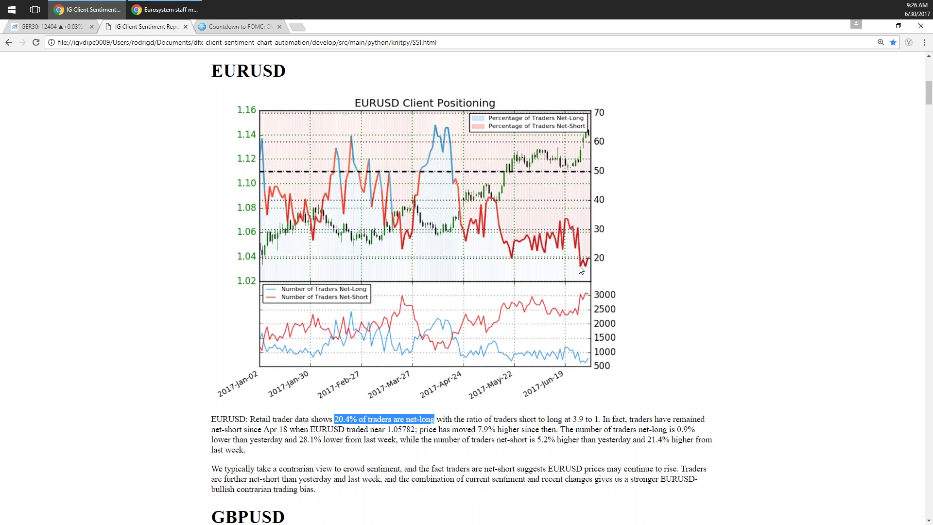
pyautogui.scroll(-1, 579, 268)
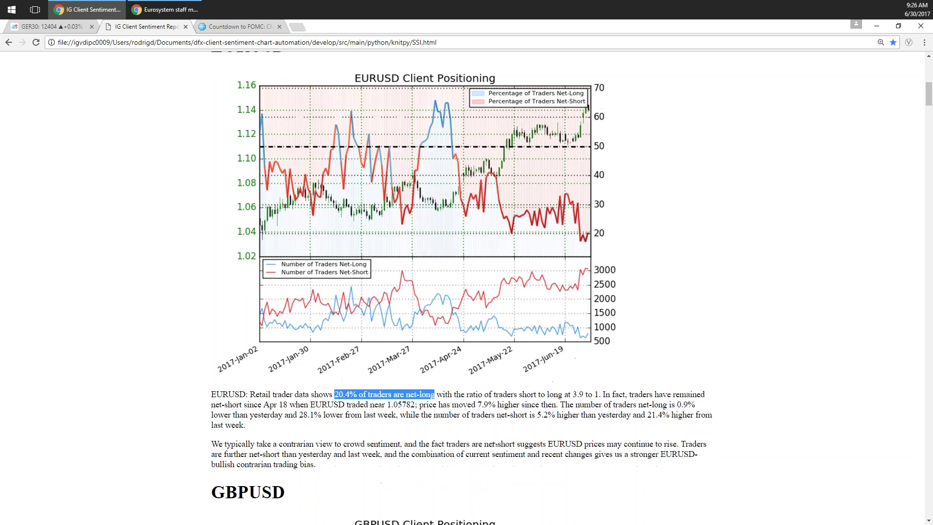
pyautogui.moveTo(678, 430); pyautogui.dragTo(682, 430)
pyautogui.moveTo(648, 391); pyautogui.dragTo(712, 390)
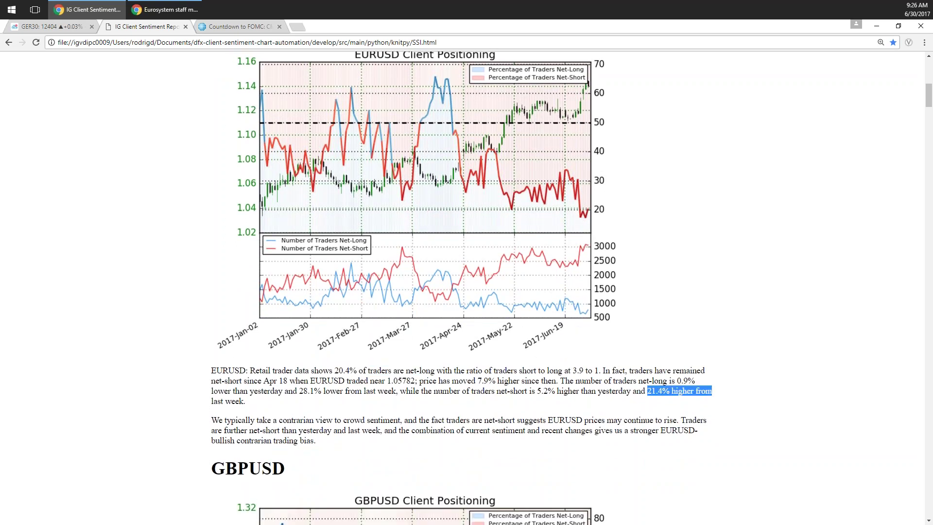
pyautogui.moveTo(299, 393); pyautogui.dragTo(389, 390)
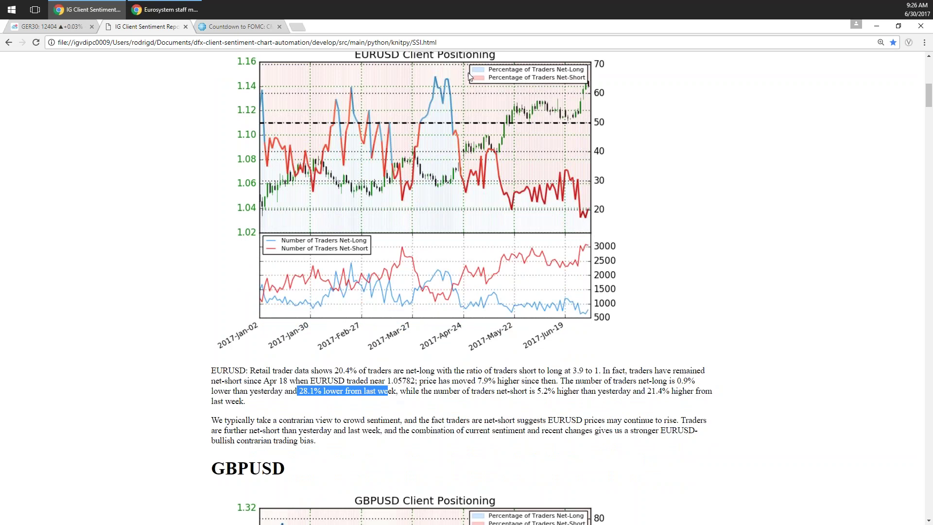
# Step: Clear the EURUSD highlight and highlight GBPUSD's 32.9% net-long figure
pyautogui.scroll(-2, 621, 329)
pyautogui.moveTo(637, 294); pyautogui.dragTo(729, 298)
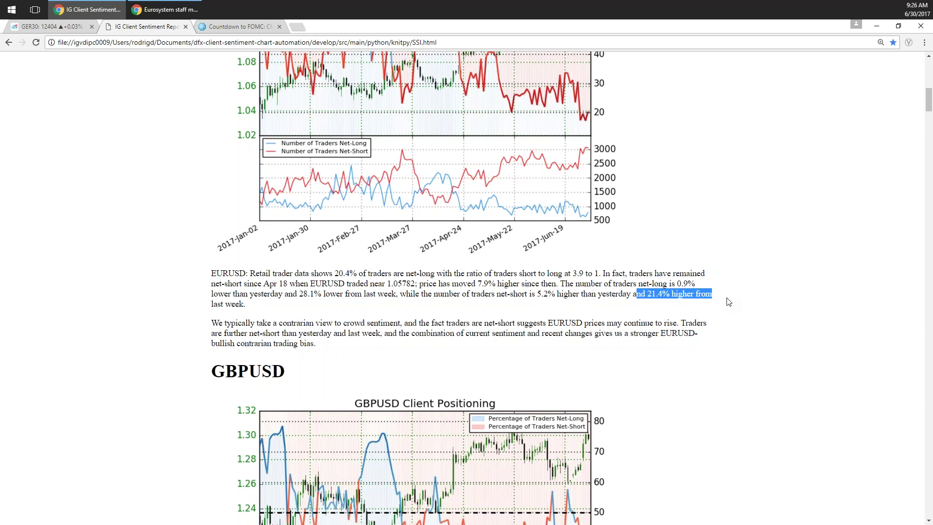
pyautogui.click(729, 303)
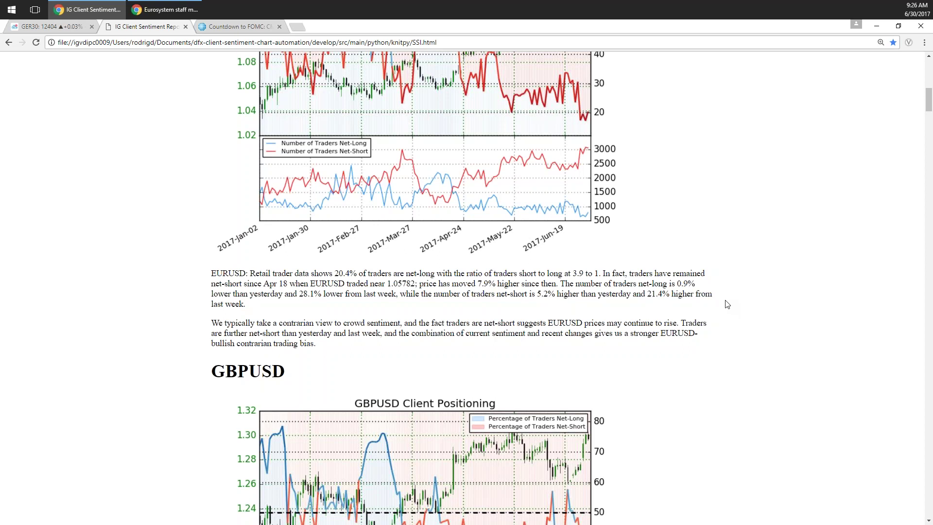
pyautogui.scroll(-8, 715, 302)
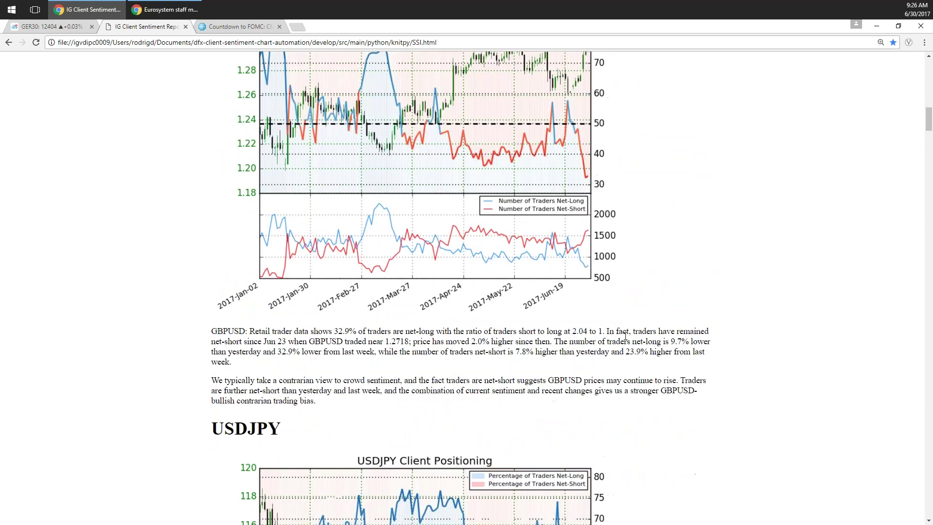
pyautogui.moveTo(335, 332); pyautogui.dragTo(457, 330)
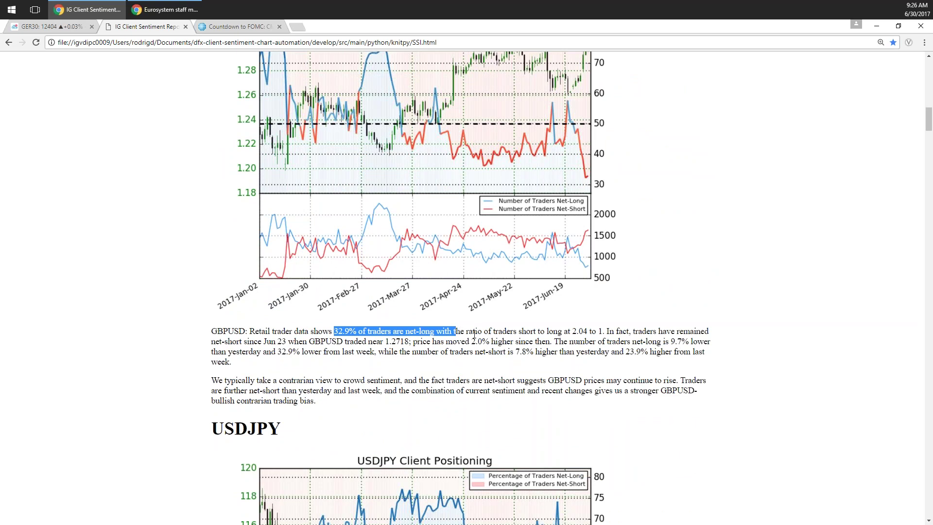
pyautogui.click(401, 344)
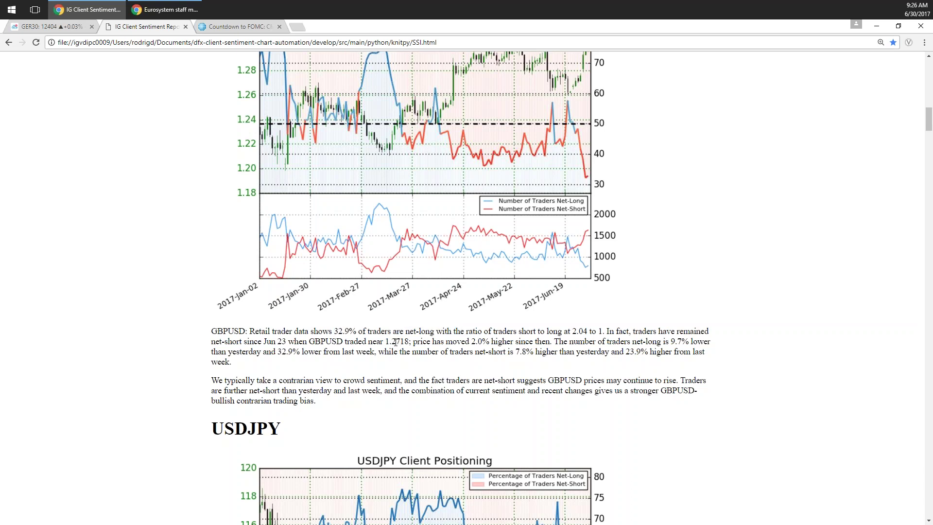
# Step: Highlight USDJPY's retail trader sentence and 58.9% net-long figure, then scroll back to GBPUSD
pyautogui.scroll(-12, 395, 343)
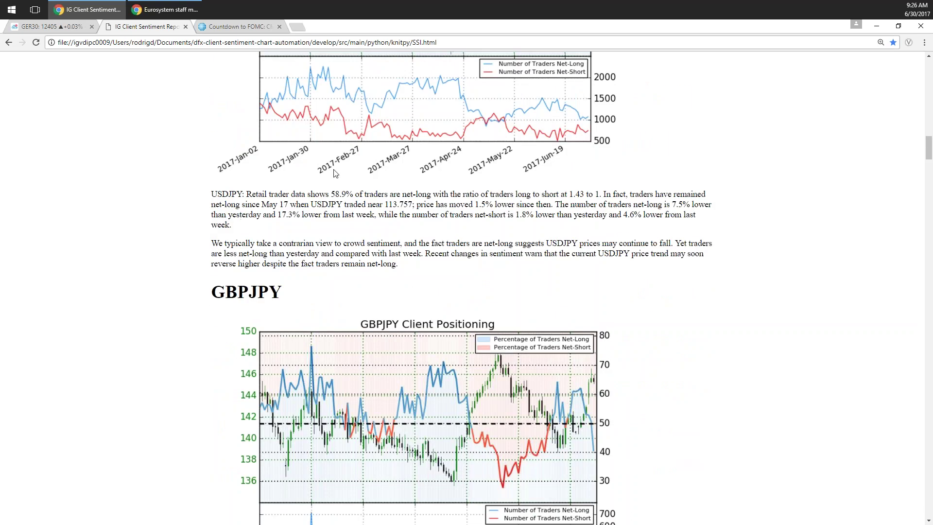
pyautogui.moveTo(249, 194); pyautogui.dragTo(409, 194)
pyautogui.click(334, 202)
pyautogui.moveTo(335, 193); pyautogui.dragTo(378, 199)
pyautogui.click(367, 196)
pyautogui.scroll(8, 461, 196)
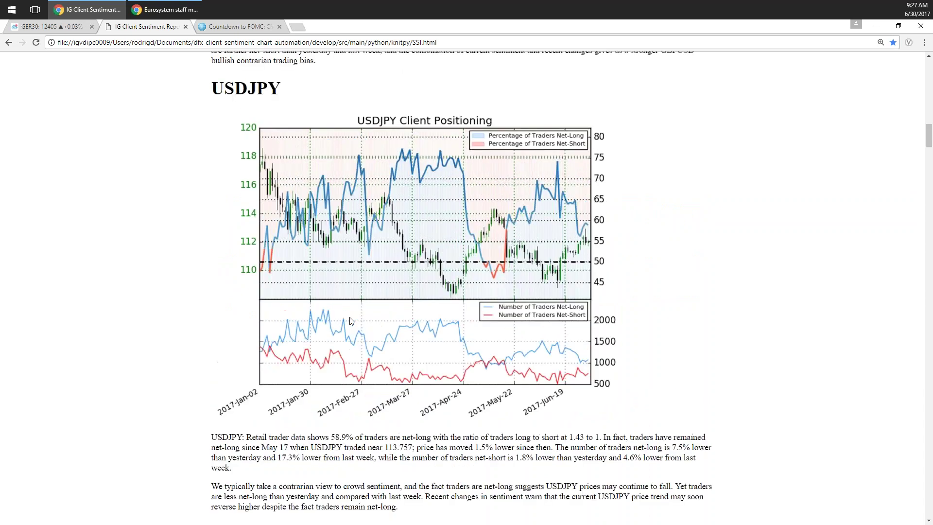
pyautogui.scroll(7, 447, 203)
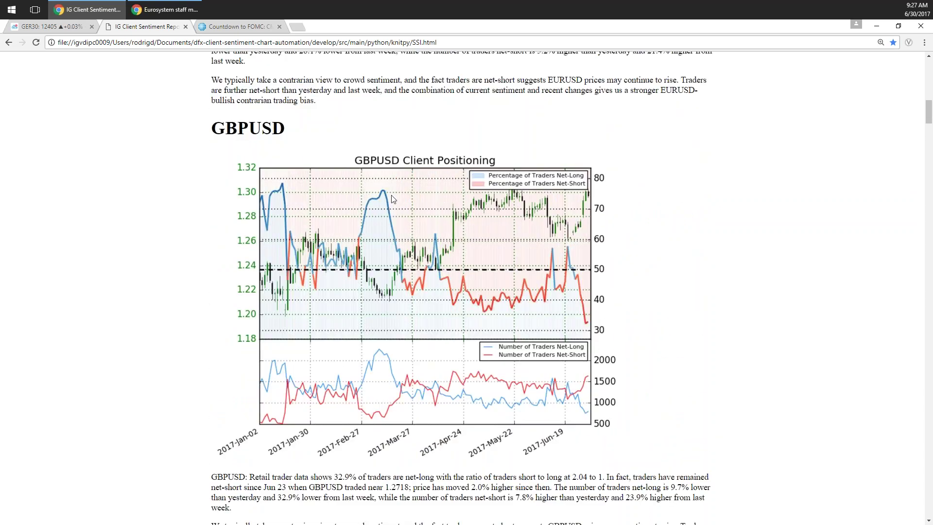
pyautogui.scroll(1, 418, 190)
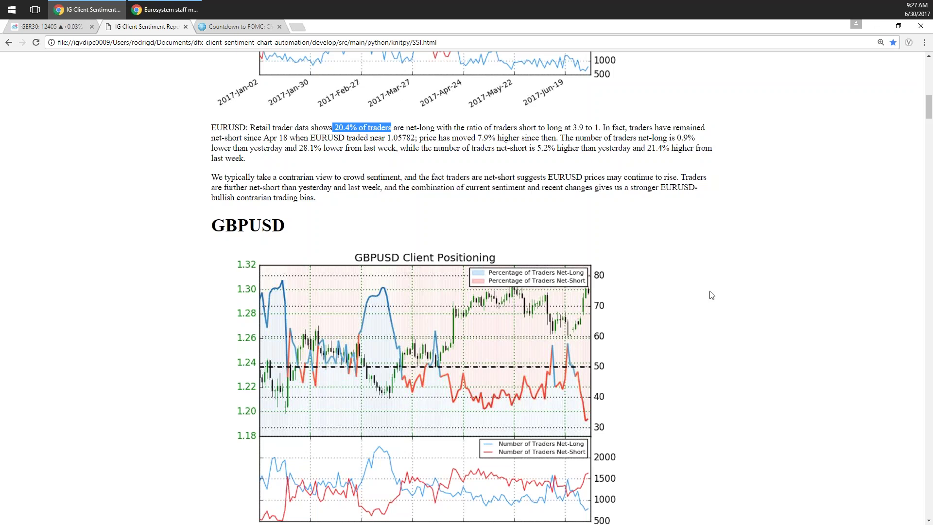
pyautogui.scroll(-2, 713, 297)
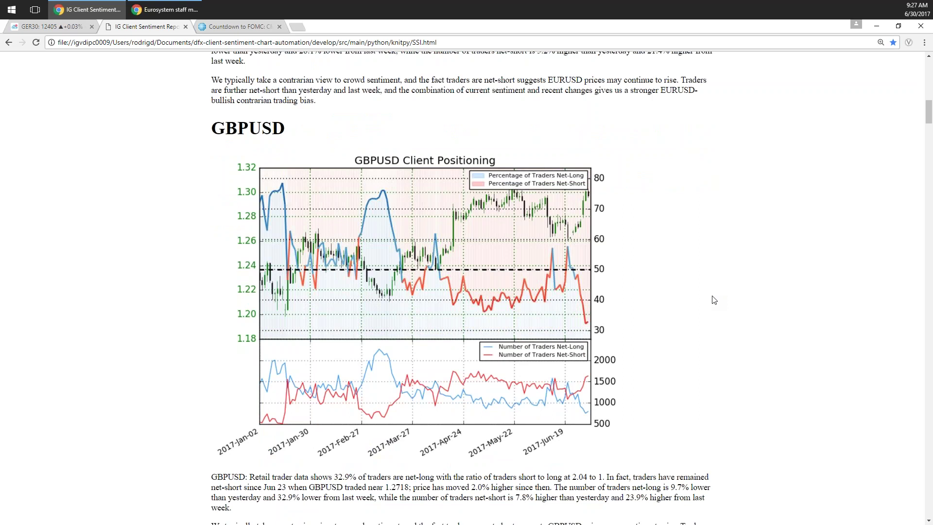
# Step: Return to the GER30 chart and load the JPN225 symbol
pyautogui.hotkey('ctrl', 'shift', 'Tab')
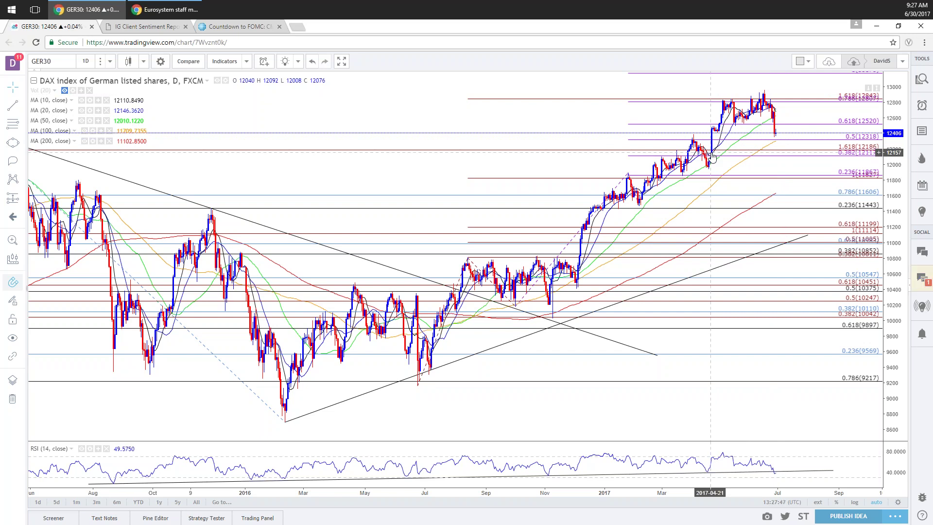
pyautogui.write('JPNN25')
pyautogui.press('Return')
pyautogui.write('JPN225')
pyautogui.press('Return')
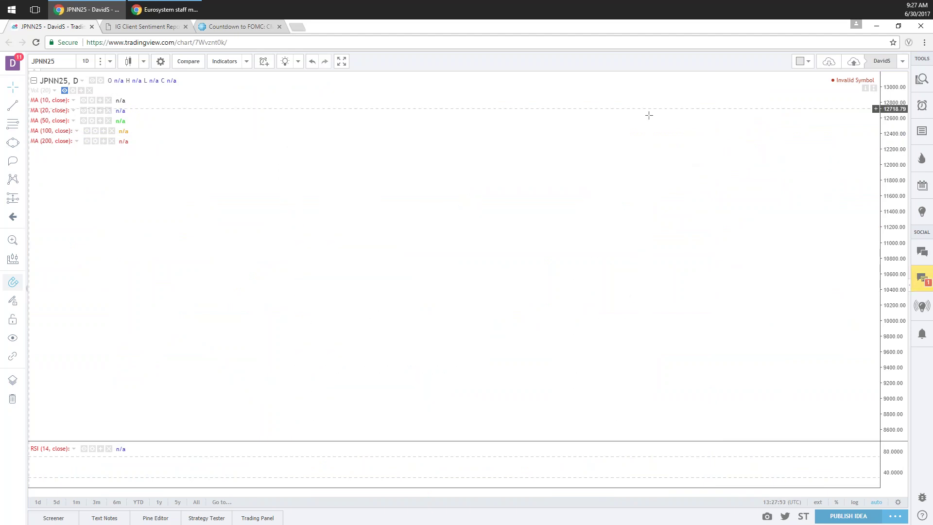
pyautogui.write('JPN225')
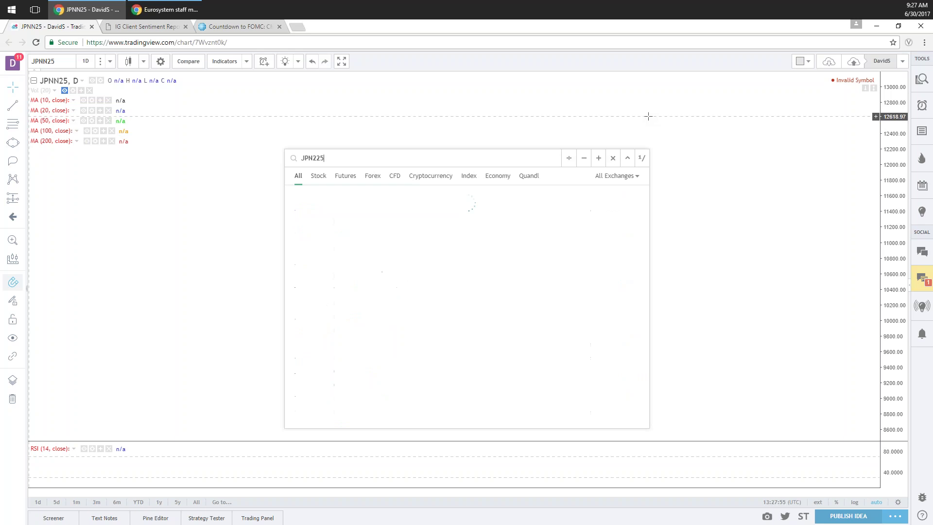
pyautogui.press('Return')
# Step: Zoom and pan the Nikkei daily chart to leave room past July
pyautogui.scroll(-5, 576, 120)
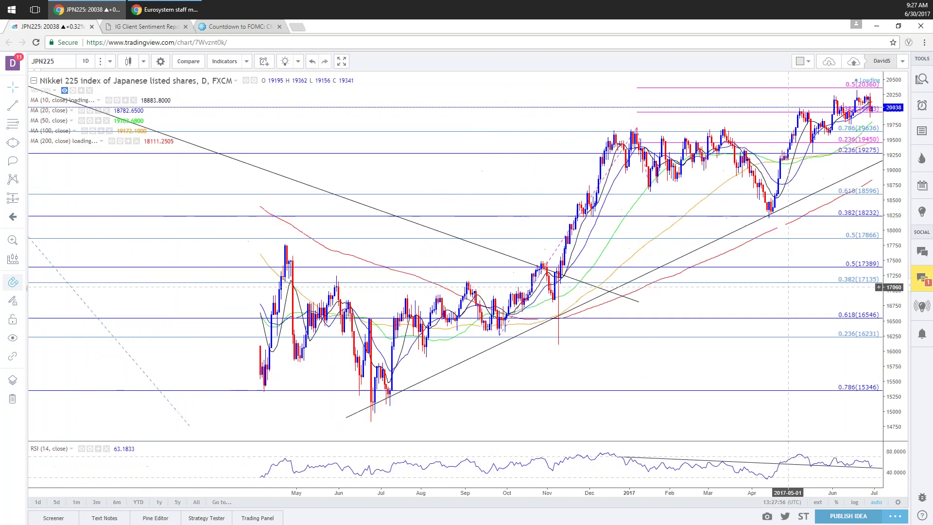
pyautogui.moveTo(576, 120); pyautogui.dragTo(481, 120)
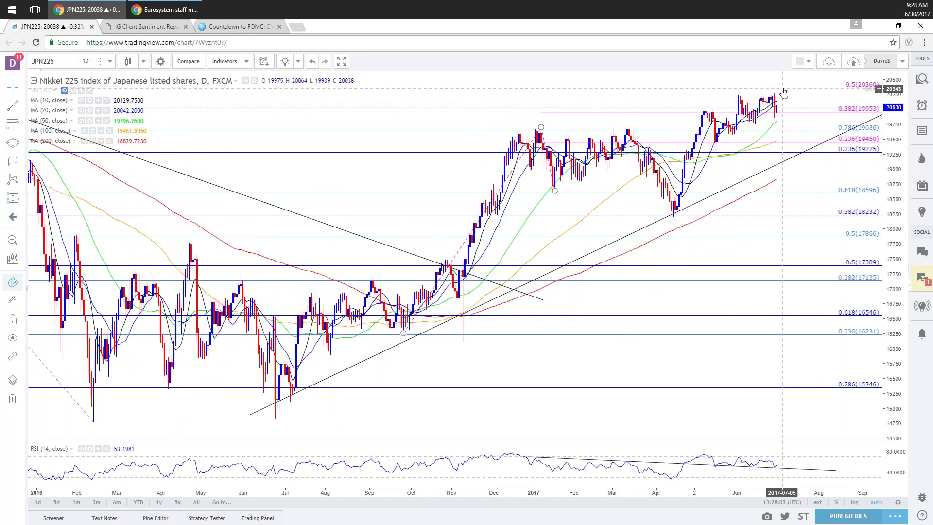
pyautogui.scroll(-2, 776, 131)
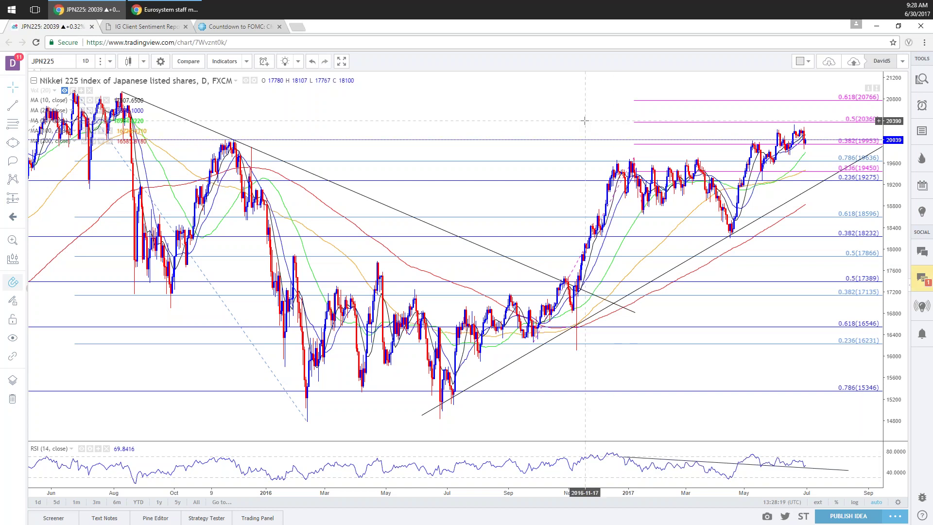
# Step: Load the SPX500 chart, zoom in, and select its upper black trend line
pyautogui.write('SPX500')
pyautogui.press('Return')
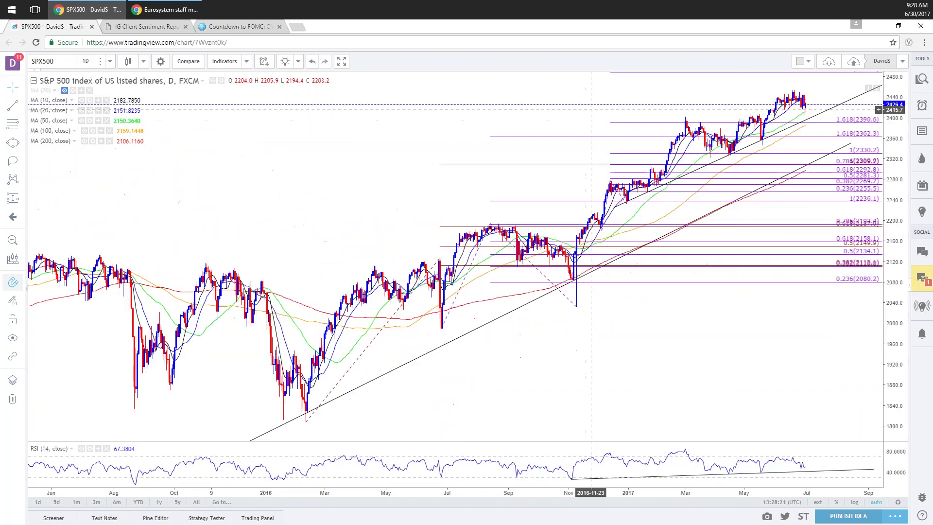
pyautogui.scroll(2, 821, 145)
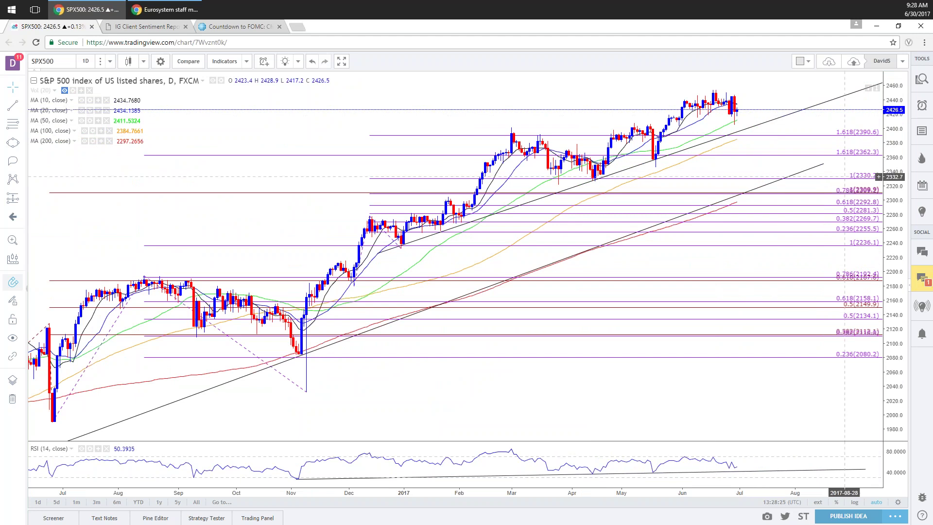
pyautogui.click(685, 152)
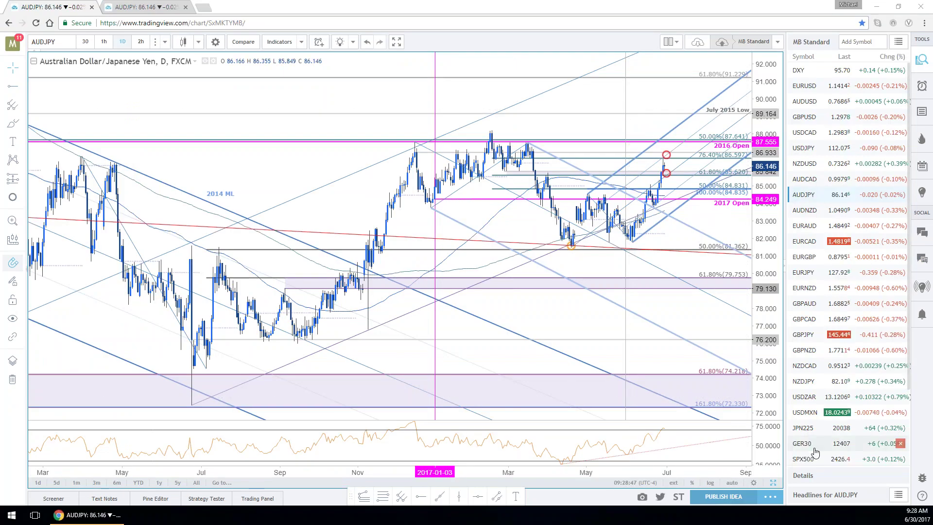
# Step: Switch the chart to SPX500, zoom it, and select a dotted channel trend line
pyautogui.click(821, 459)
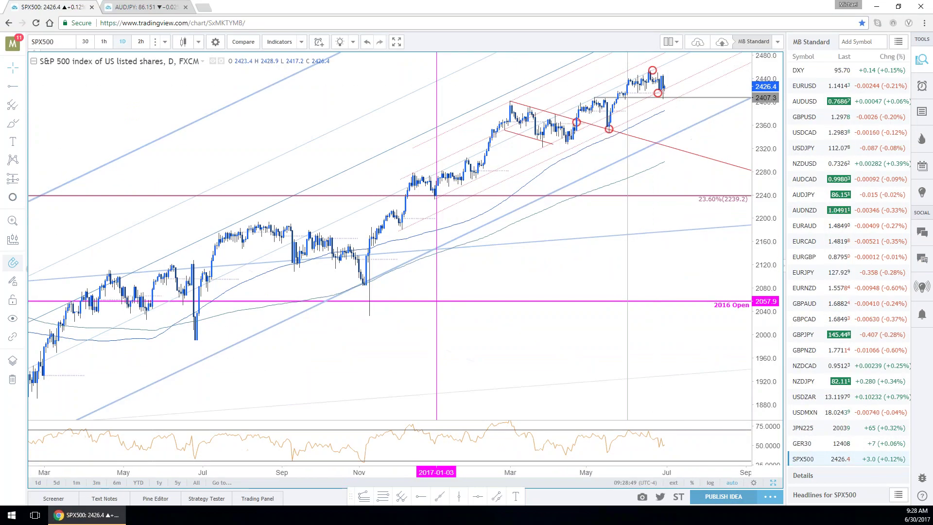
pyautogui.scroll(-2, 388, 411)
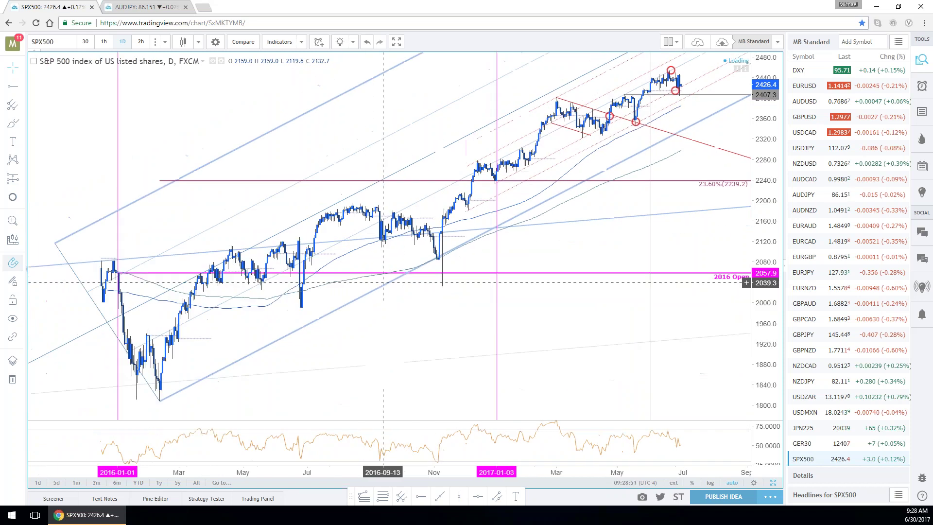
pyautogui.scroll(-2, 305, 416)
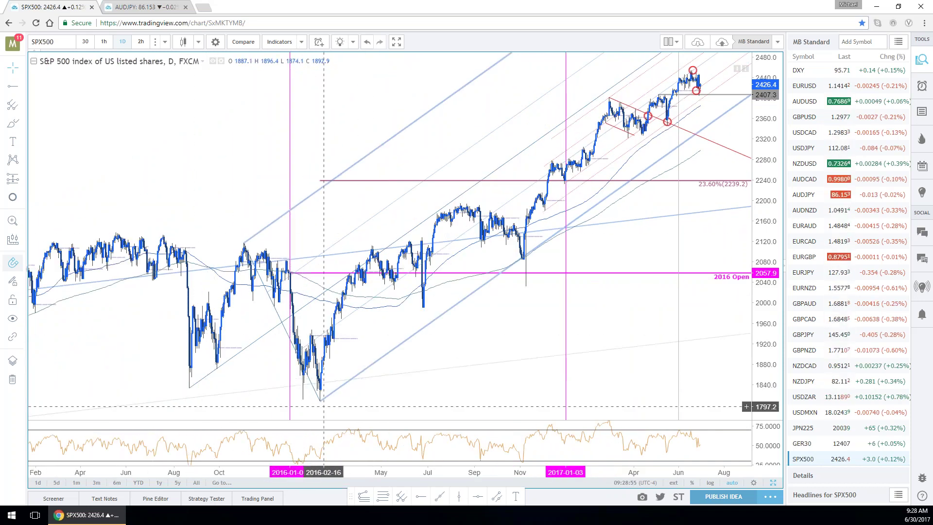
pyautogui.scroll(4, 475, 240)
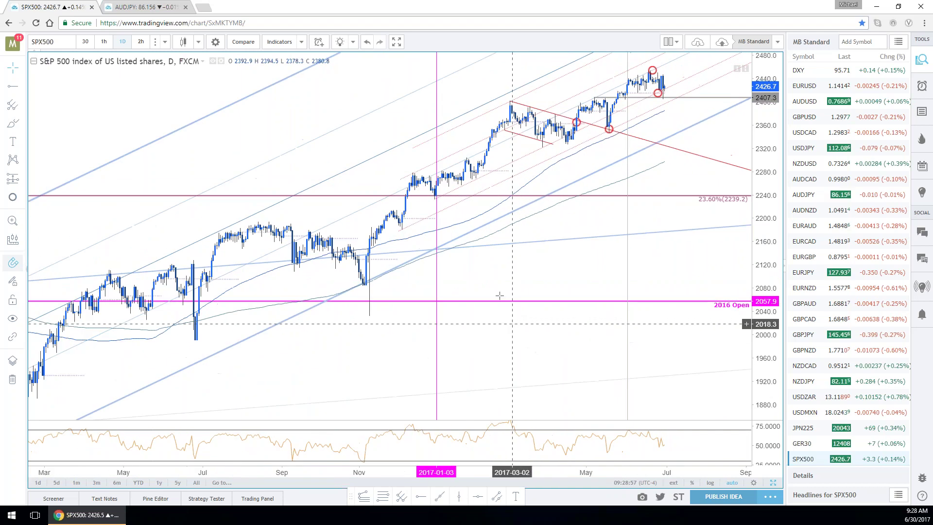
pyautogui.click(430, 211)
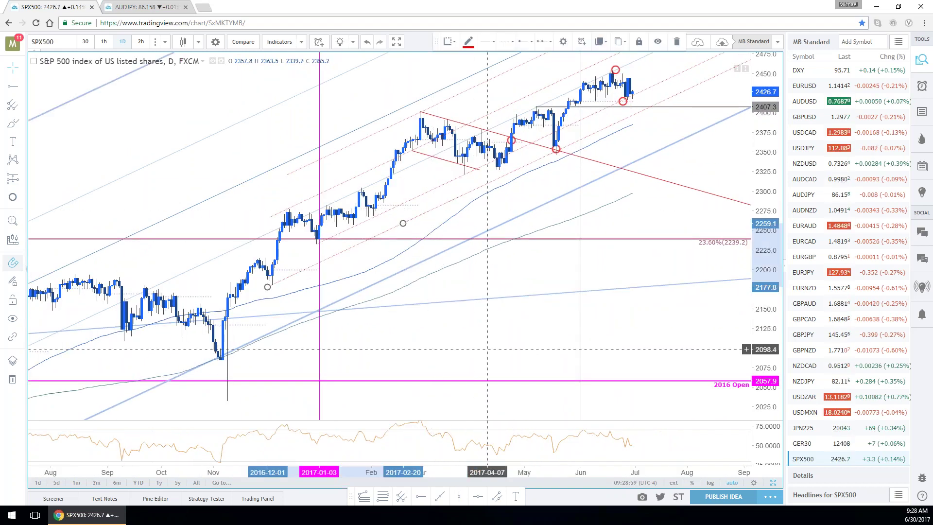
pyautogui.moveTo(517, 370); pyautogui.dragTo(480, 406)
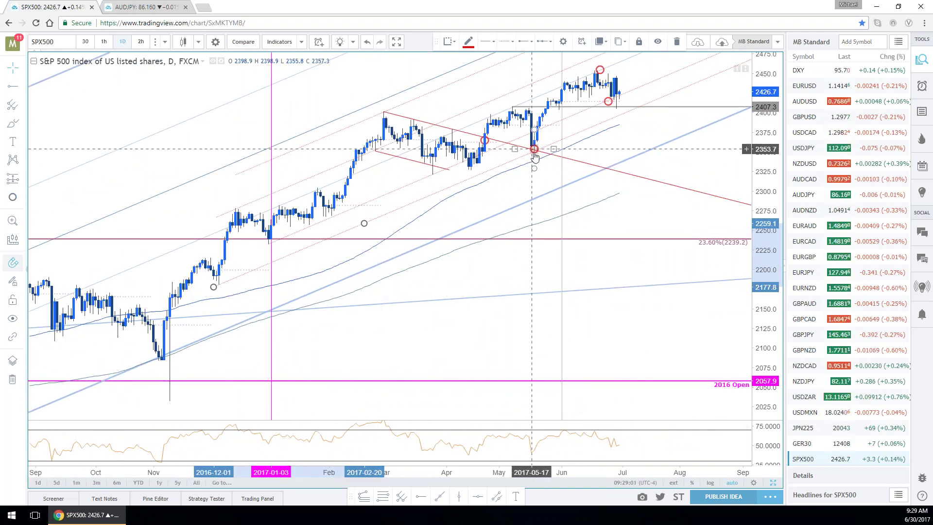
# Step: Select the magenta 2017-01-03 vertical line and another annotation, zooming in and out
pyautogui.scroll(1, 368, 340)
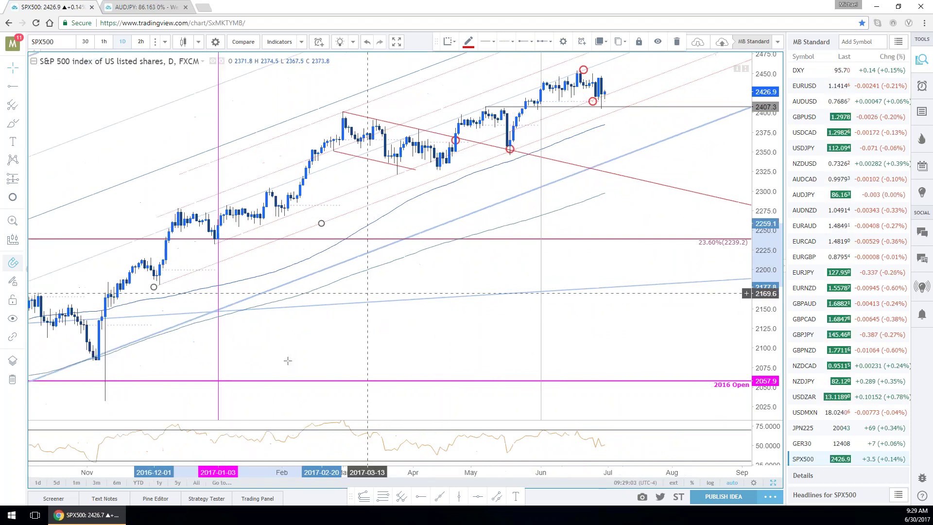
pyautogui.click(219, 241)
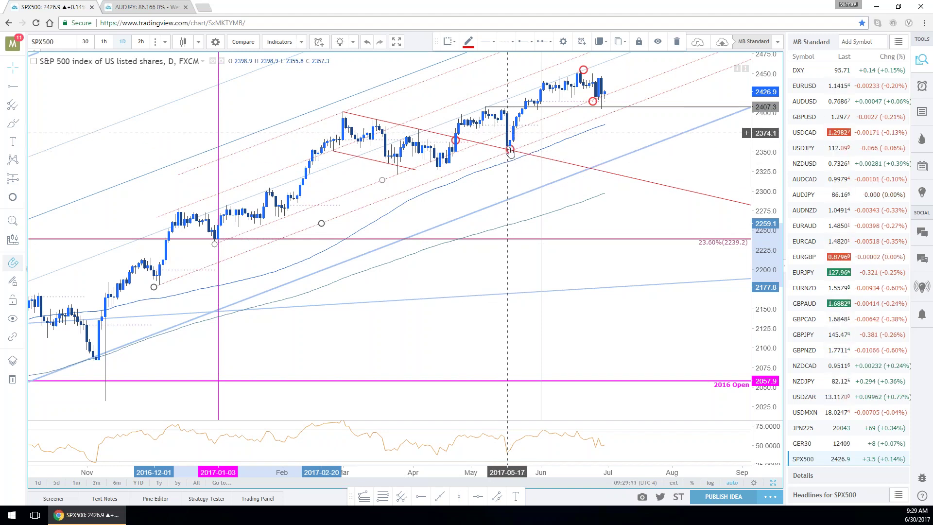
pyautogui.scroll(2, 509, 138)
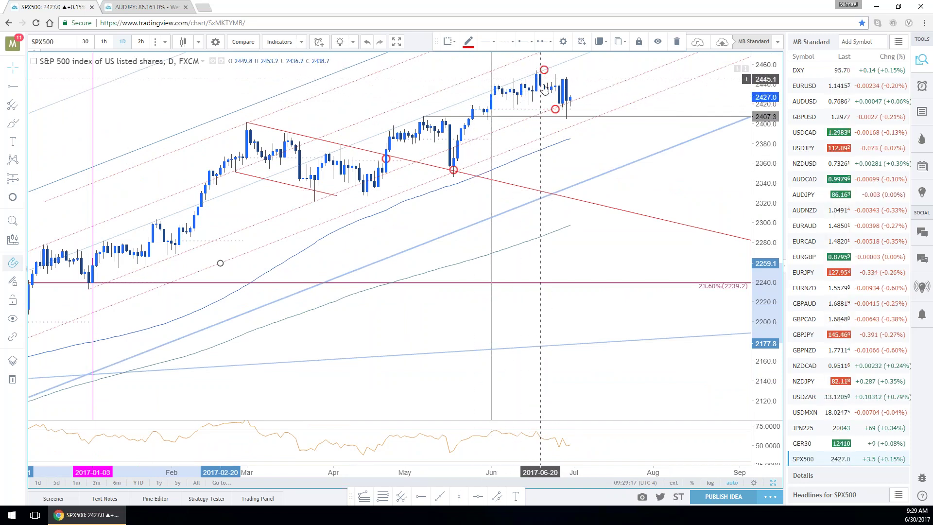
pyautogui.click(491, 109)
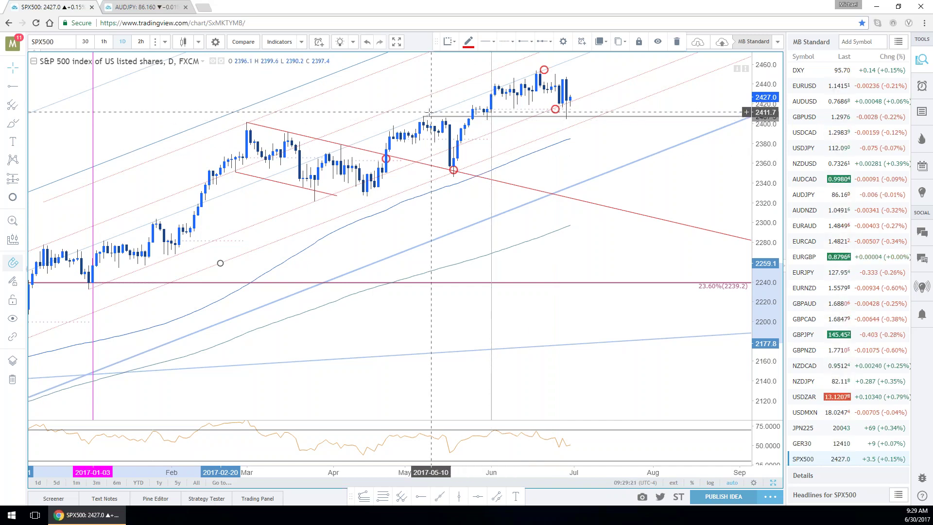
pyautogui.scroll(-3, 742, 189)
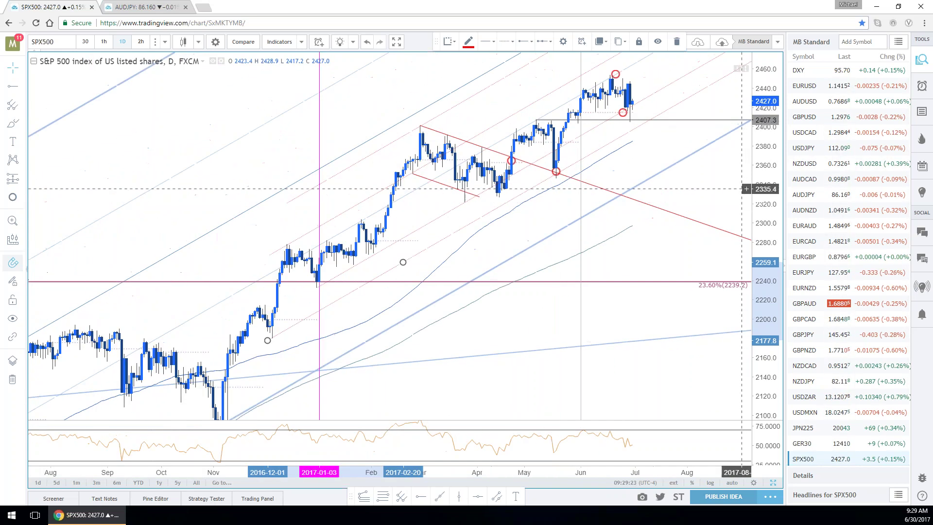
pyautogui.scroll(-3, 747, 189)
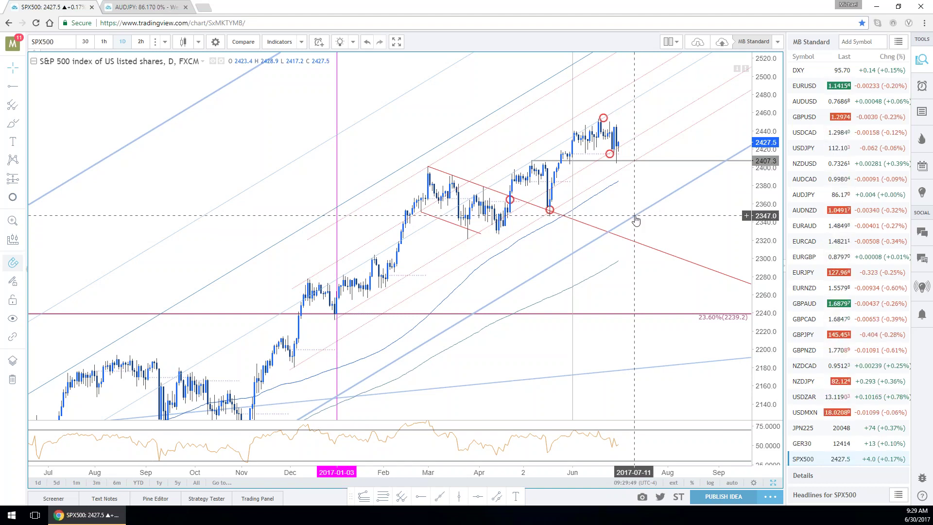
pyautogui.moveTo(766, 174); pyautogui.dragTo(767, 185)
pyautogui.scroll(-2, 612, 306)
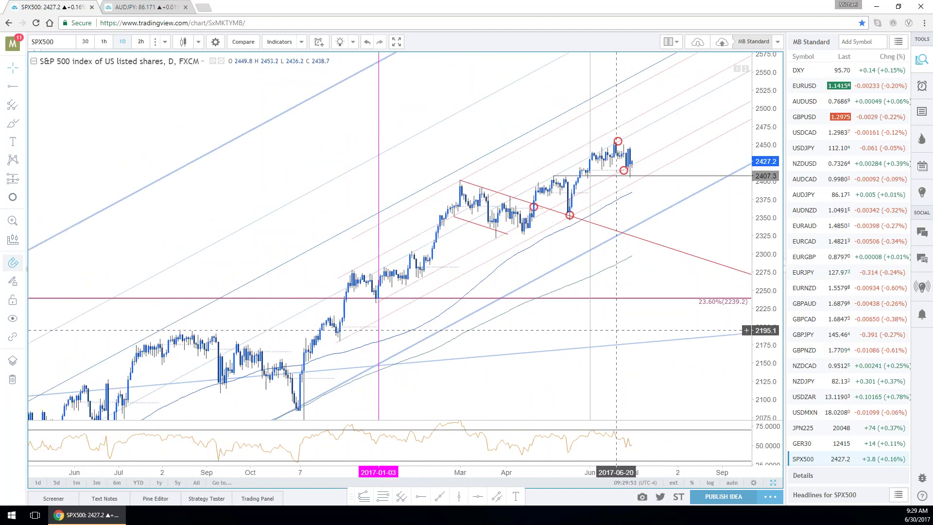
pyautogui.moveTo(610, 308); pyautogui.dragTo(607, 297)
pyautogui.scroll(1, 613, 306)
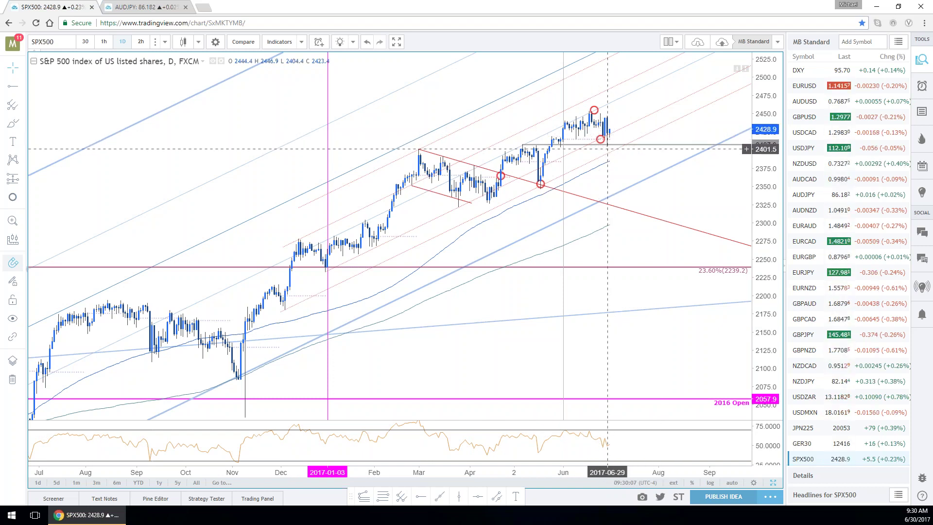
pyautogui.scroll(-1, 632, 136)
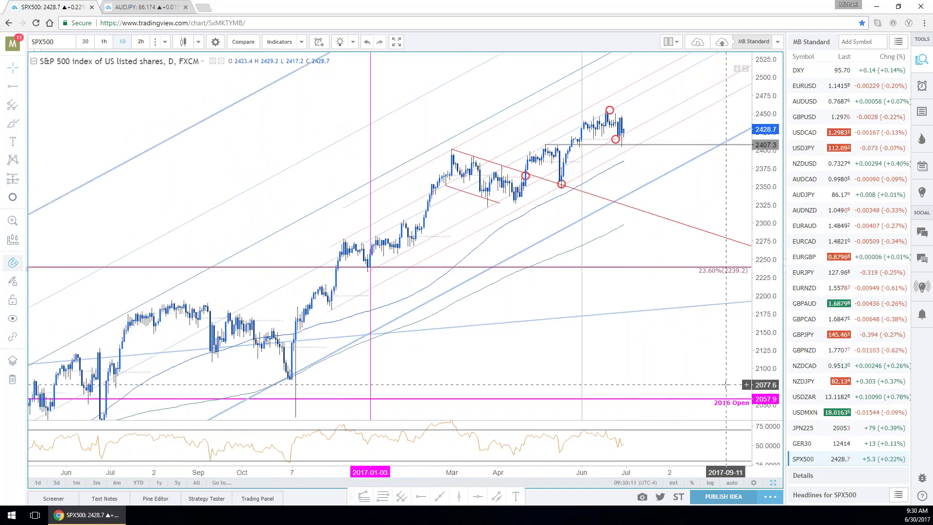
pyautogui.scroll(1, 727, 385)
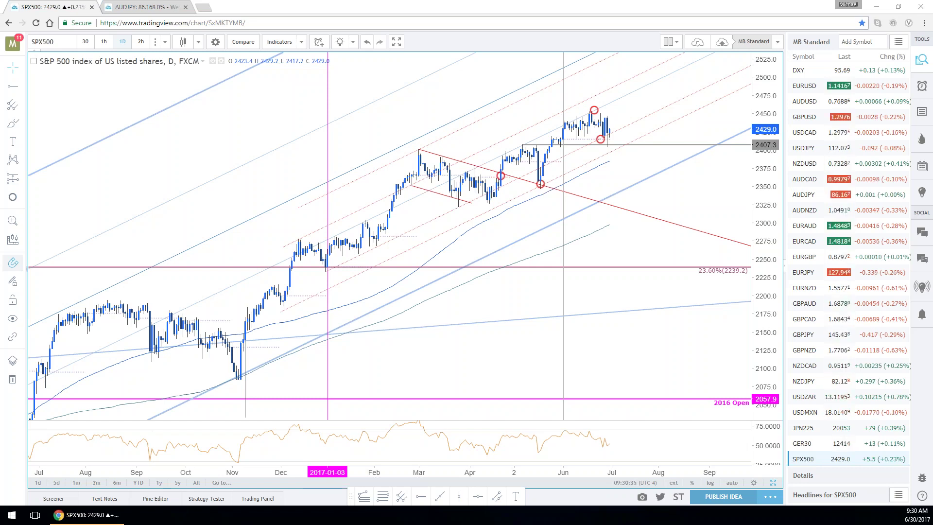
# Step: Show the AUDJPY chart in the Weekly Charts tab, panned slightly right
pyautogui.click(828, 194)
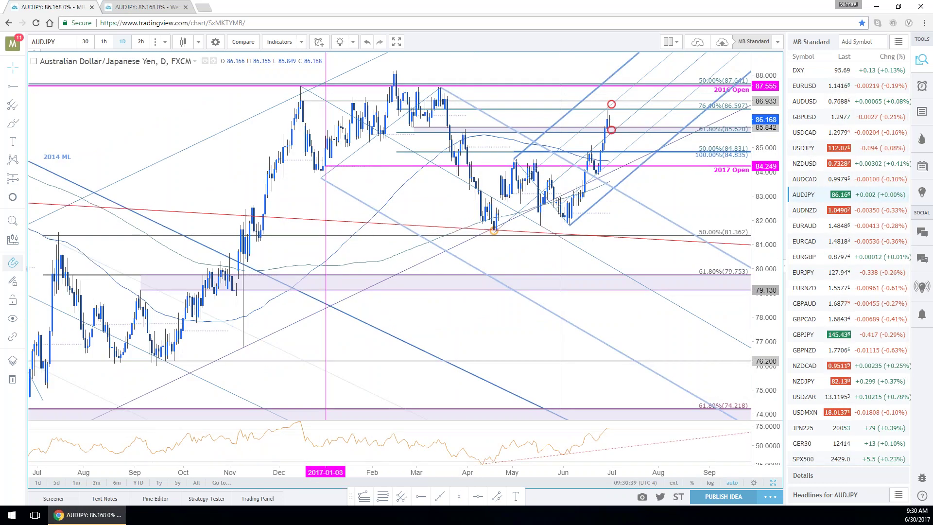
pyautogui.hotkey('ctrl', 'Tab')
pyautogui.moveTo(657, 268)
pyautogui.mouseDown()
pyautogui.moveTo(707, 277)
pyautogui.moveTo(653, 280)
pyautogui.mouseUp()
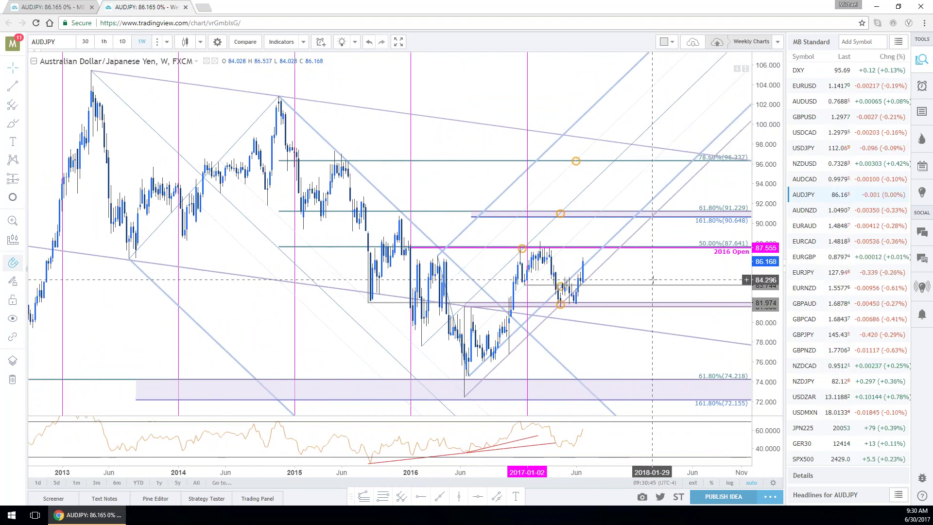
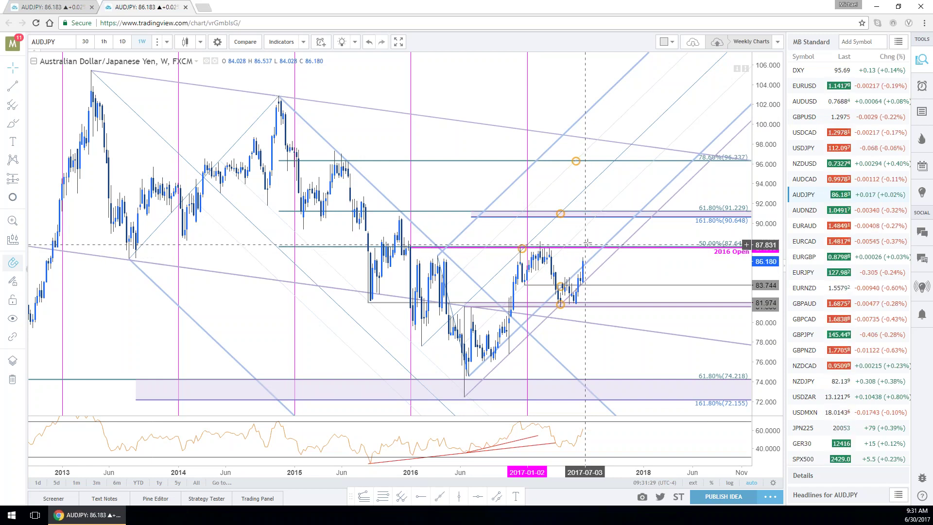
# Step: Drag the orange circles on the 90.6 and 96.3 Fibonacci levels to later dates
pyautogui.click(562, 214)
pyautogui.moveTo(563, 215); pyautogui.dragTo(603, 218)
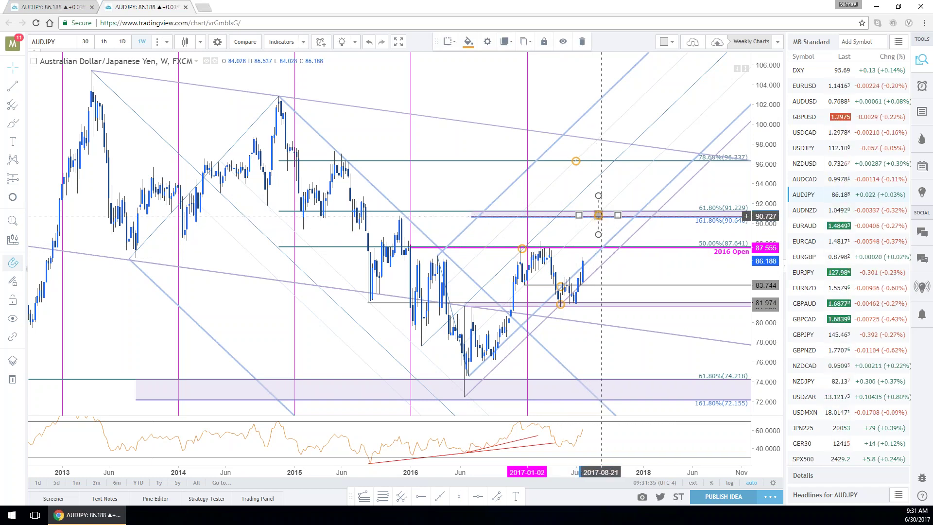
pyautogui.moveTo(576, 161); pyautogui.dragTo(614, 161)
pyautogui.moveTo(766, 262); pyautogui.dragTo(767, 276)
pyautogui.scroll(-1, 766, 276)
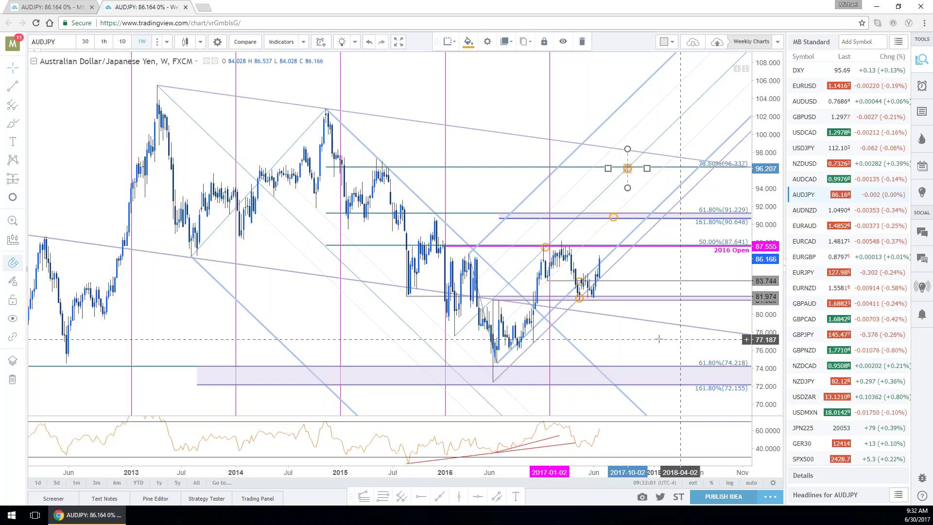
# Step: On the AUDJPY daily chart, copy the red circle marker down to the 85.8 level
pyautogui.click(47, 5)
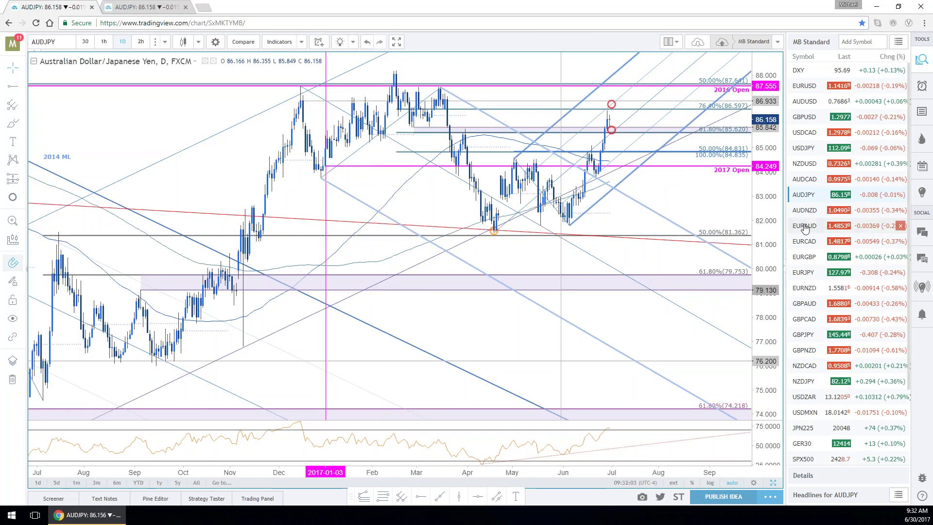
pyautogui.scroll(3, 559, 145)
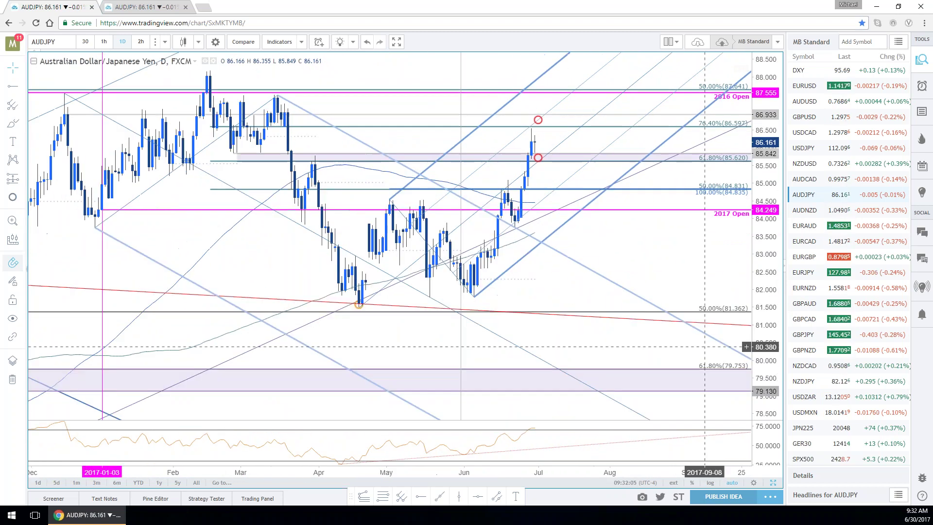
pyautogui.click(542, 118)
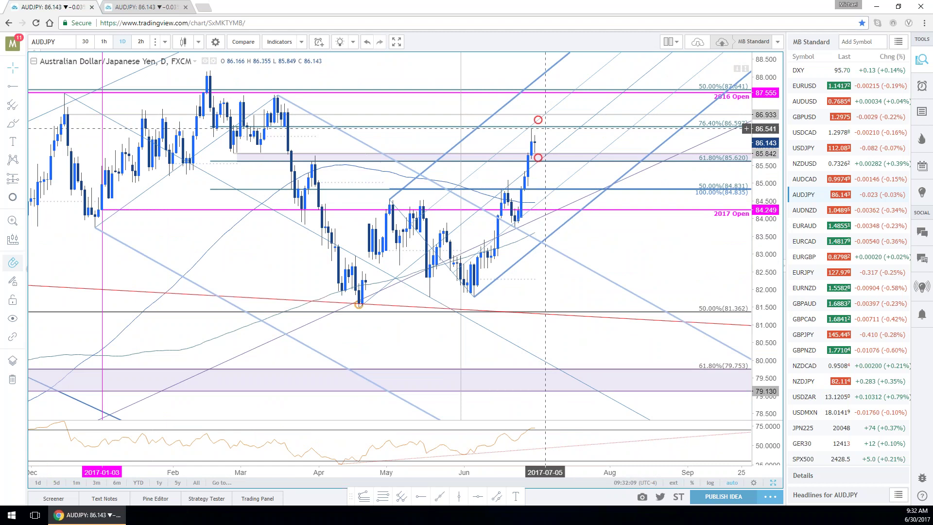
pyautogui.moveTo(538, 119); pyautogui.dragTo(559, 193)
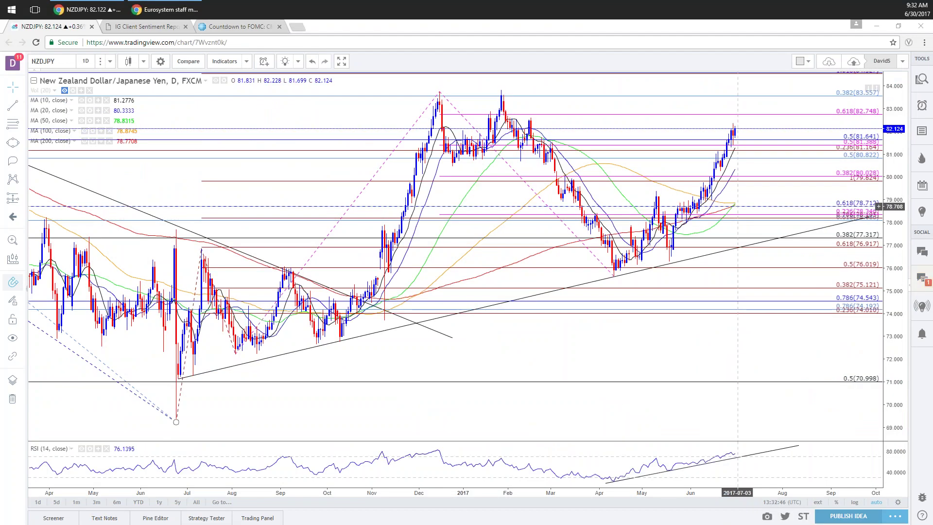
pyautogui.scroll(1, 719, 210)
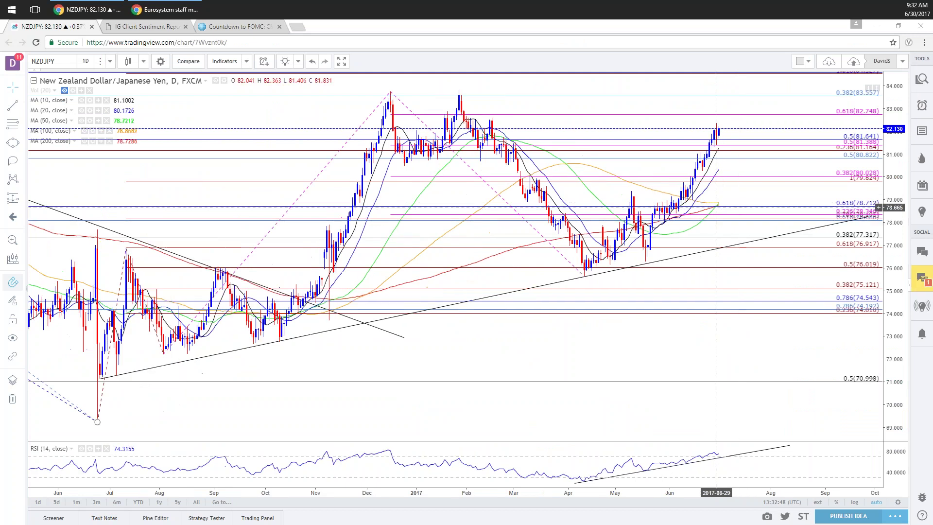
pyautogui.scroll(3, 720, 210)
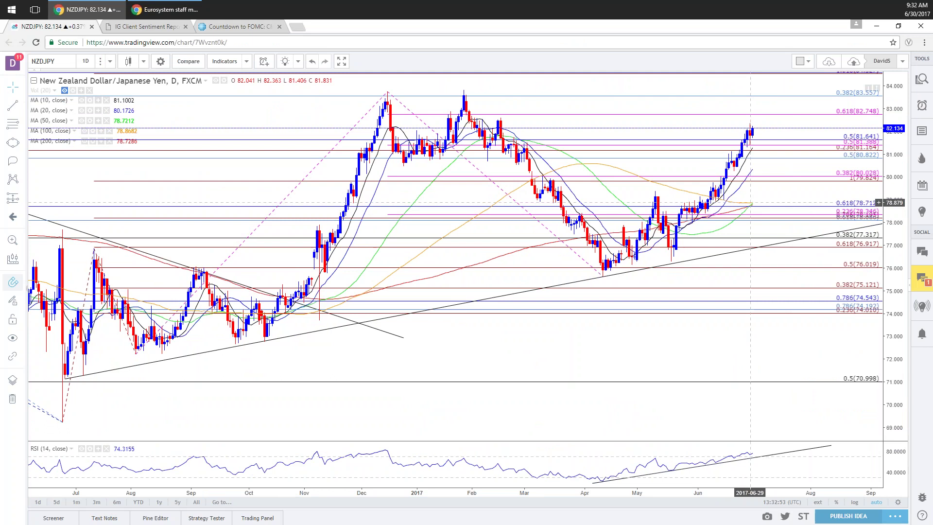
pyautogui.scroll(2, 749, 204)
pyautogui.scroll(2, 637, 301)
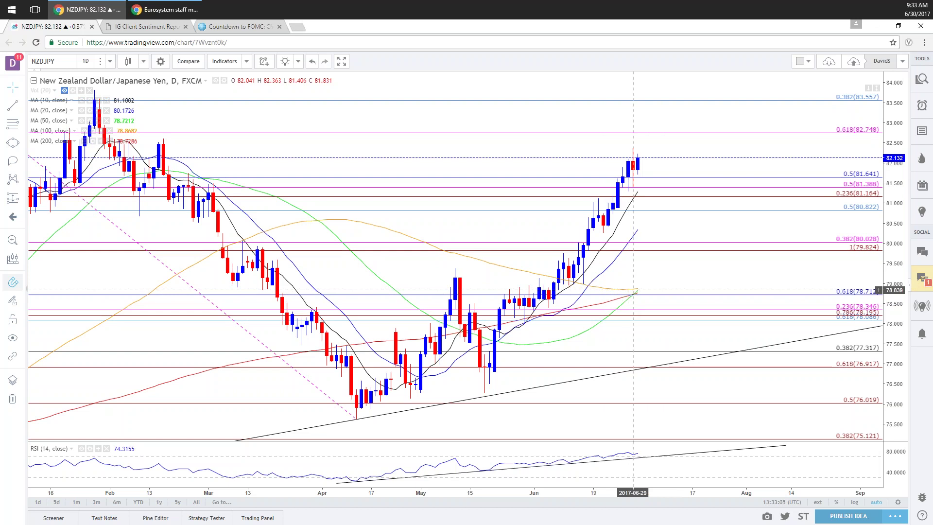
pyautogui.scroll(-3, 638, 320)
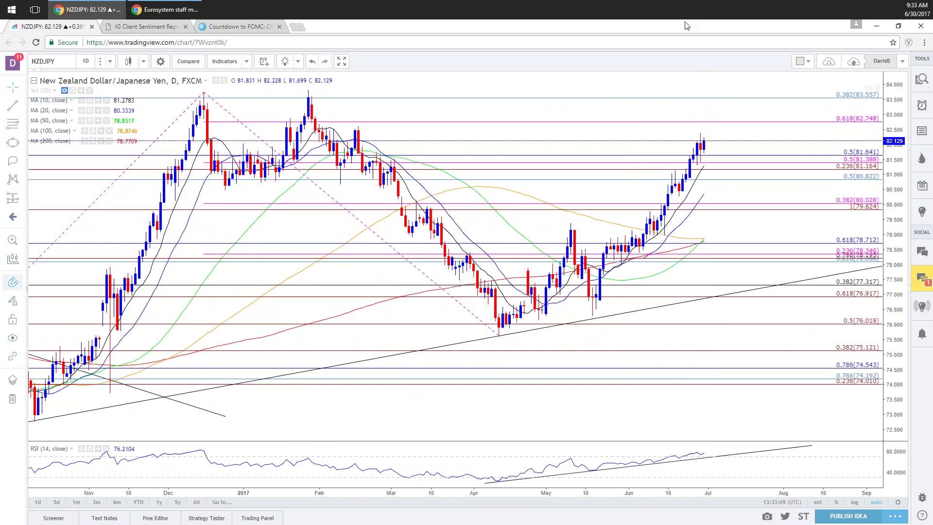
pyautogui.scroll(-1, 632, 292)
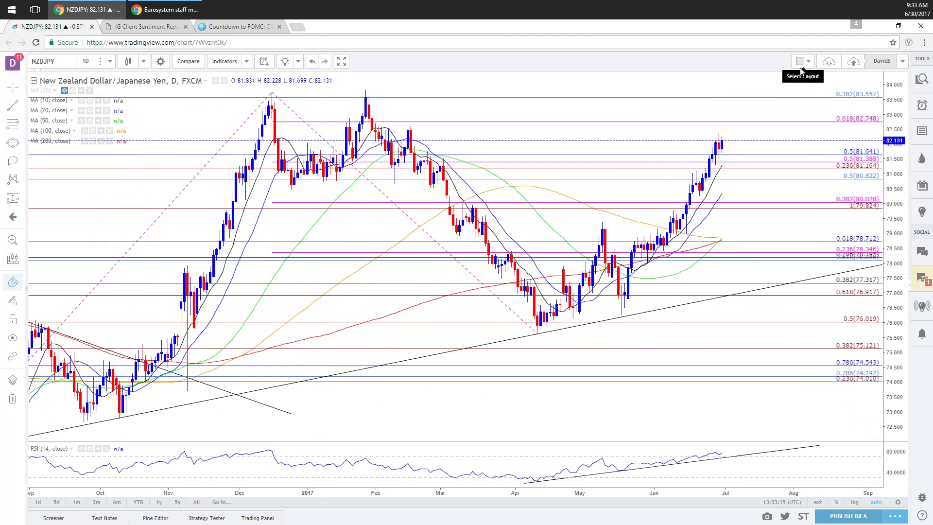
pyautogui.scroll(-1, 740, 135)
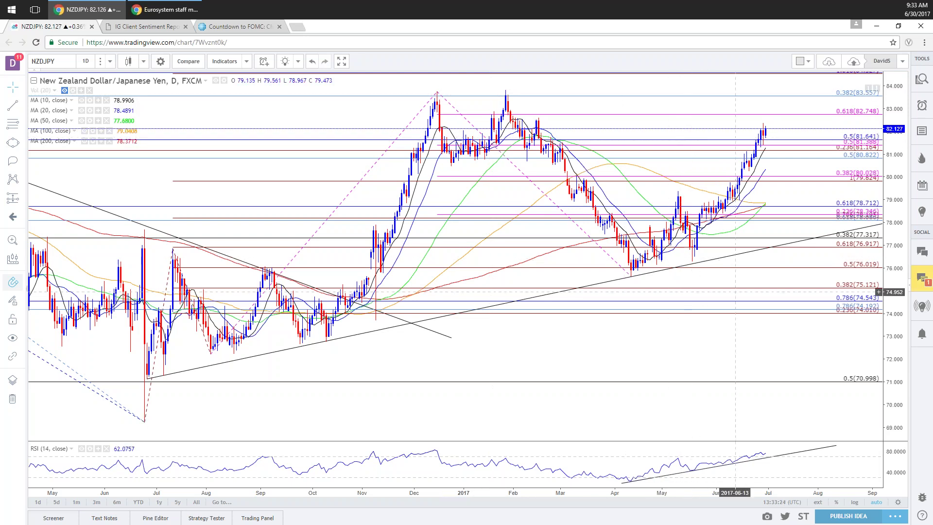
pyautogui.scroll(-1, 816, 198)
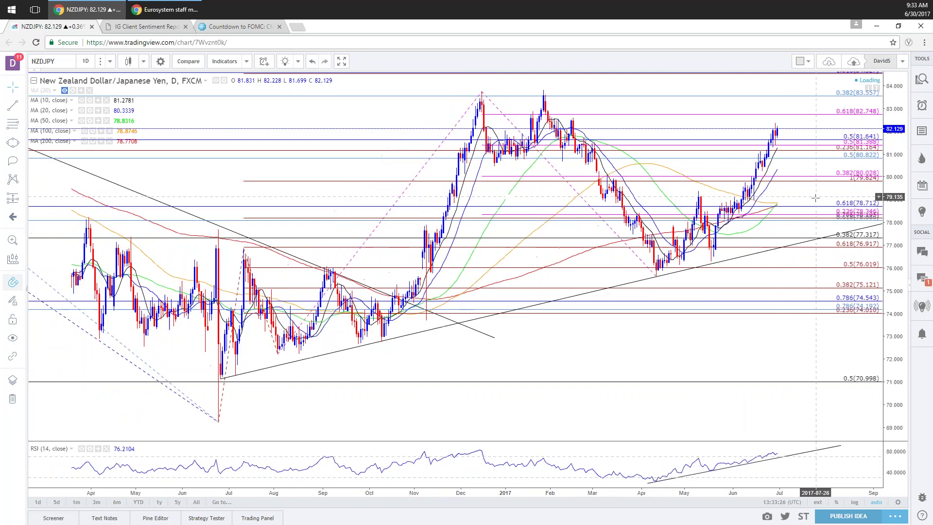
pyautogui.scroll(-1, 822, 228)
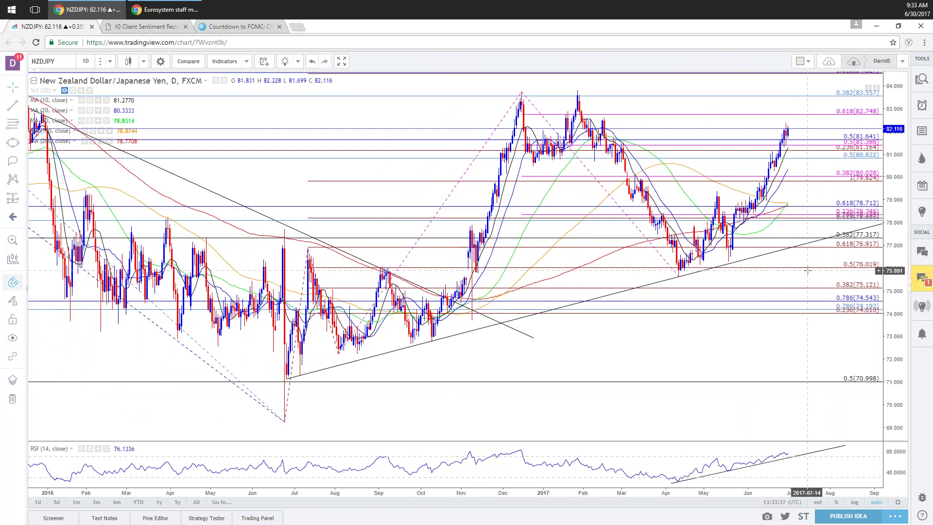
pyautogui.scroll(2, 737, 214)
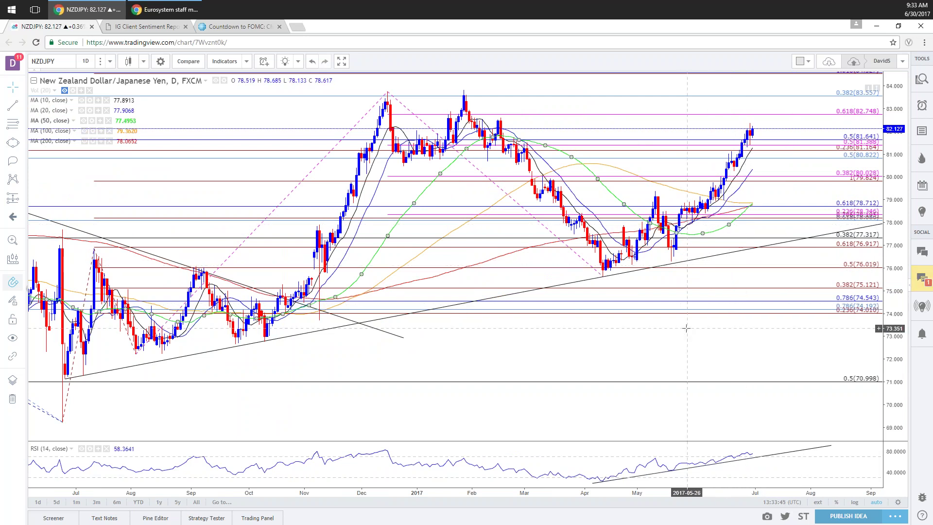
pyautogui.scroll(-1, 708, 350)
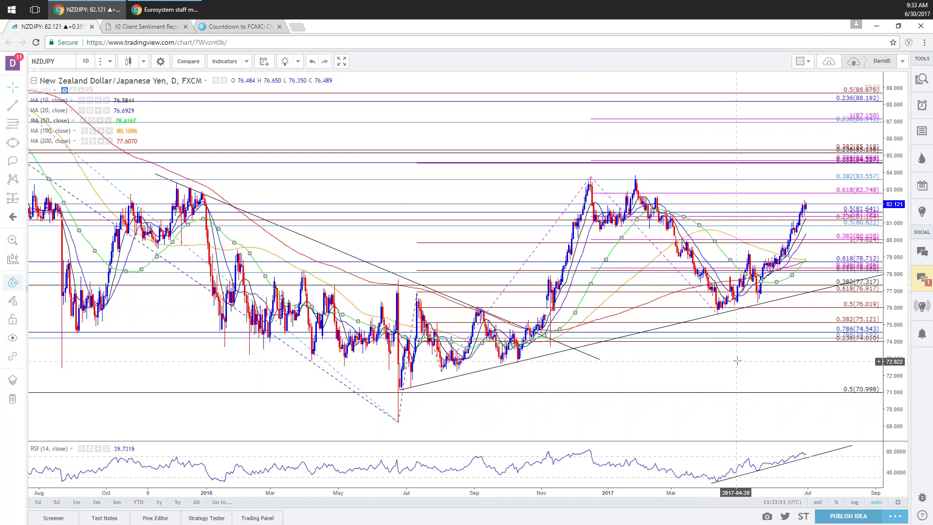
pyautogui.scroll(2, 735, 362)
pyautogui.scroll(1, 736, 362)
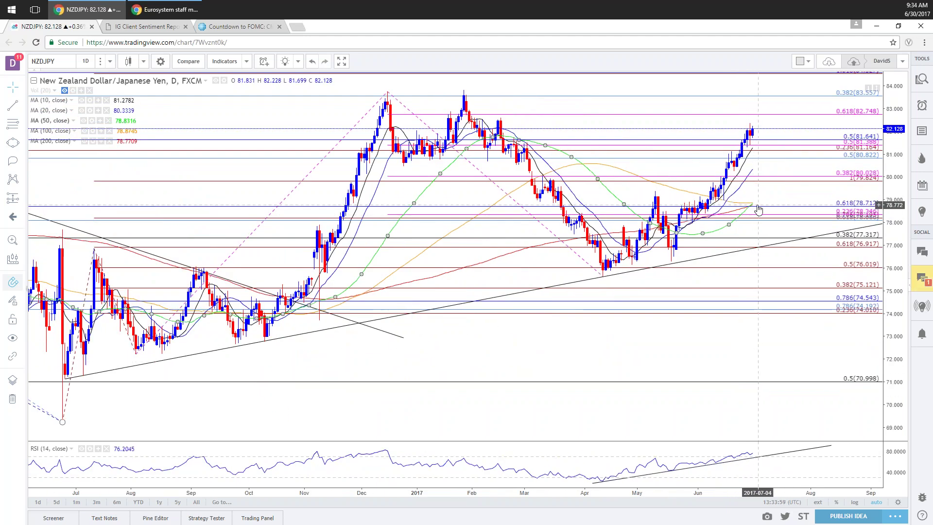
pyautogui.scroll(-3, 698, 262)
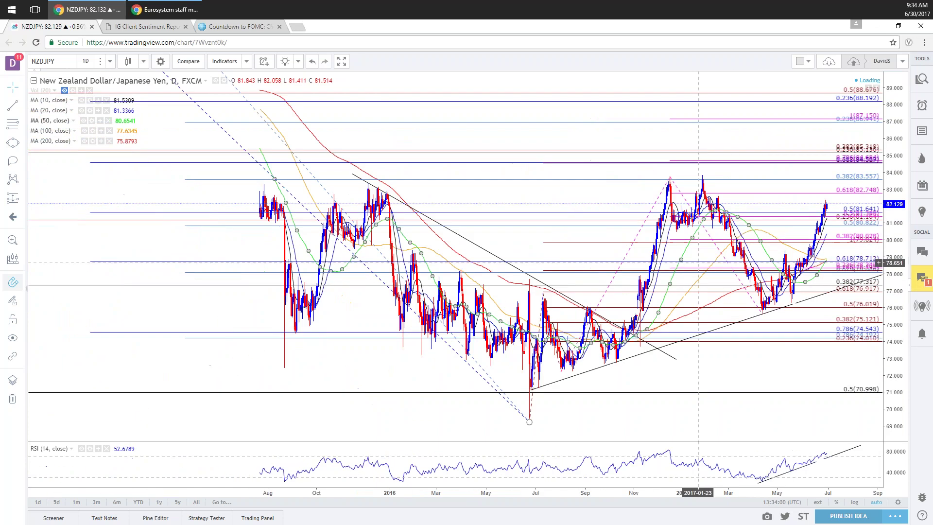
pyautogui.scroll(-4, 699, 263)
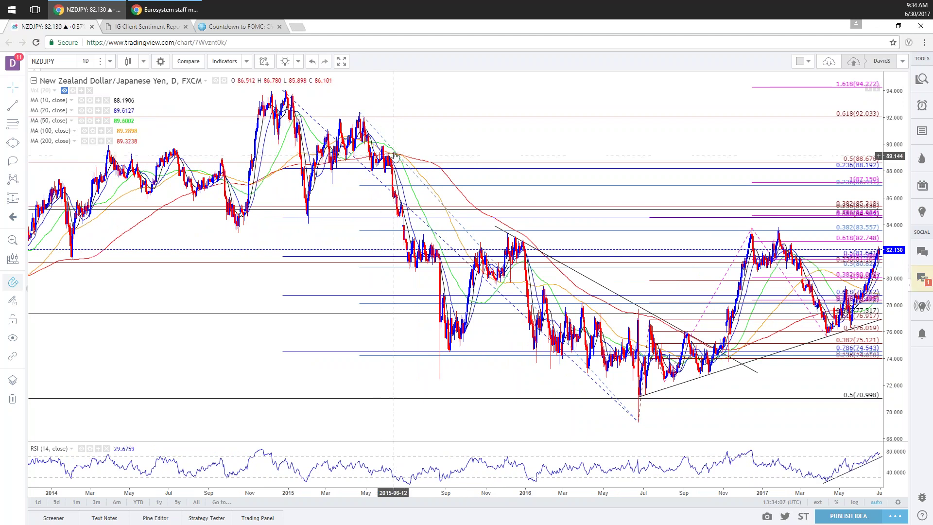
pyautogui.moveTo(485, 125); pyautogui.dragTo(512, 125)
pyautogui.scroll(2, 512, 125)
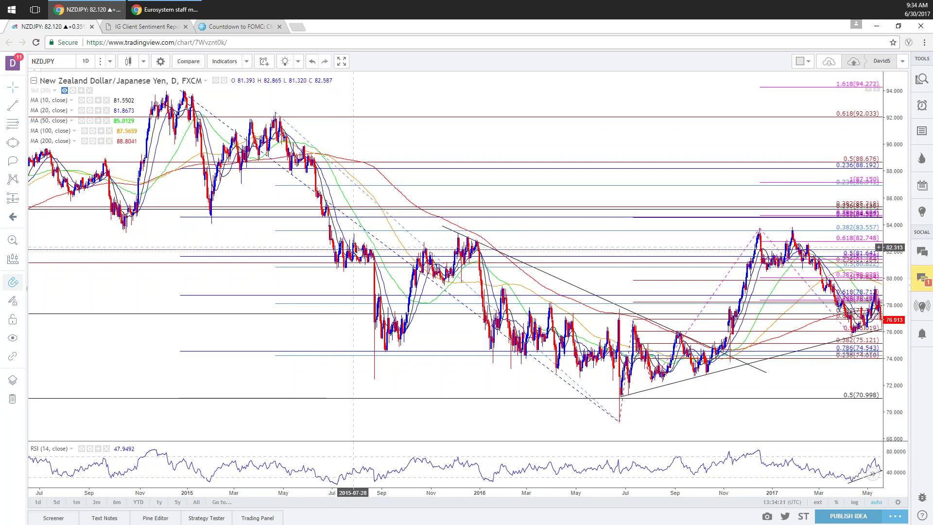
pyautogui.scroll(3, 398, 356)
pyautogui.hscroll(5, 792, 115)
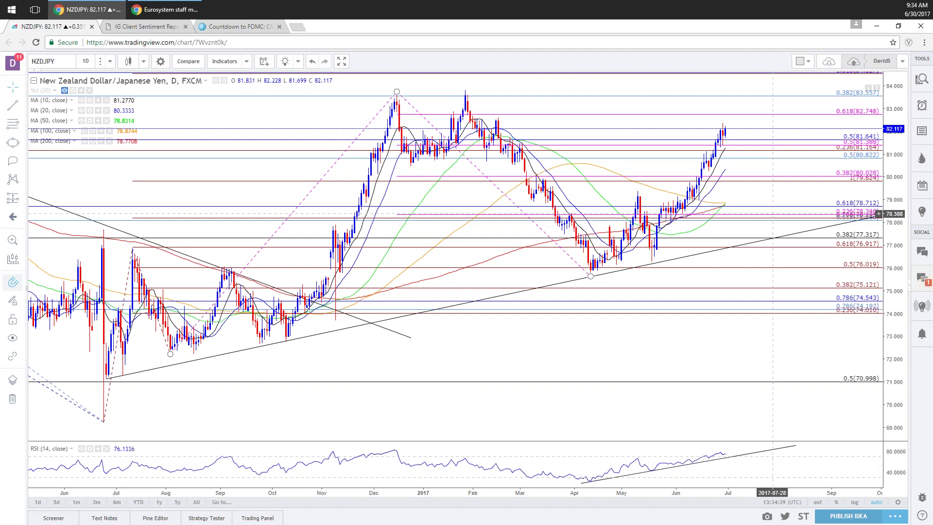
pyautogui.write('GER30')
# Step: Load the GER30 daily chart, zoom out, and enter NZDJPY in symbol search
pyautogui.press('Return')
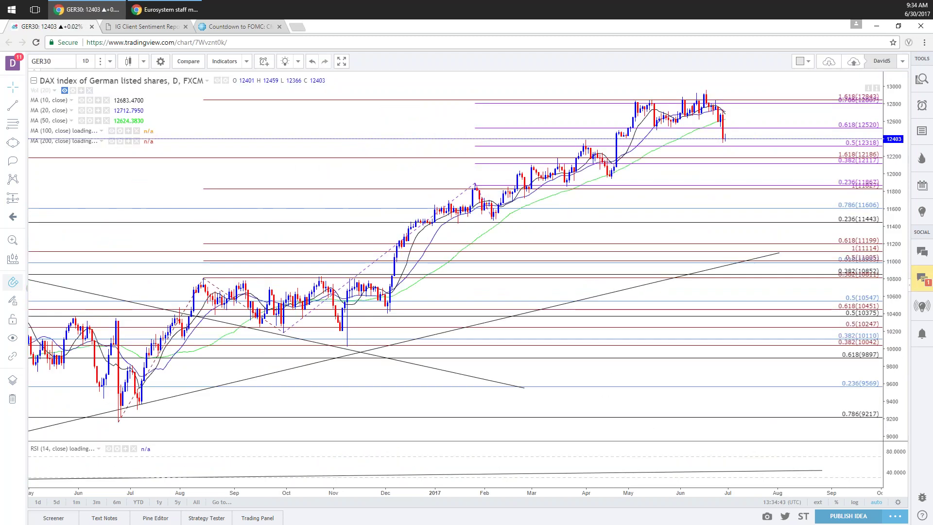
pyautogui.scroll(-1, 650, 283)
pyautogui.scroll(-2, 650, 283)
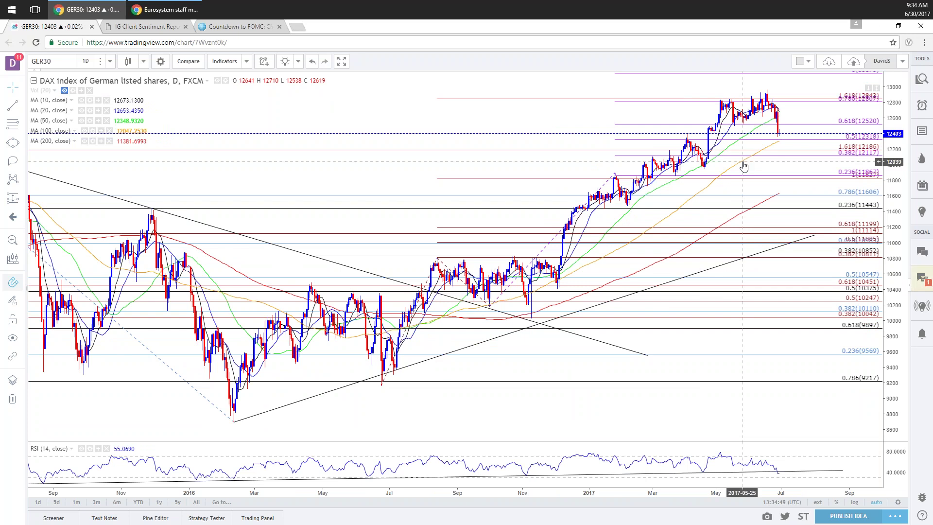
pyautogui.write('NZD')
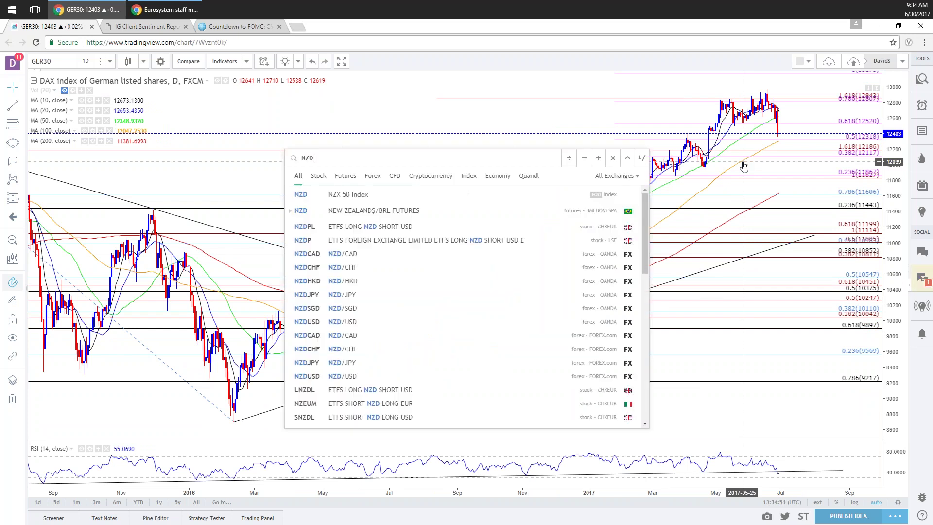
pyautogui.write('JPY')
# Step: Load the NZDJPY daily chart, zoom out, and enter GER30 in symbol search
pyautogui.press('Return')
pyautogui.scroll(-1, 731, 405)
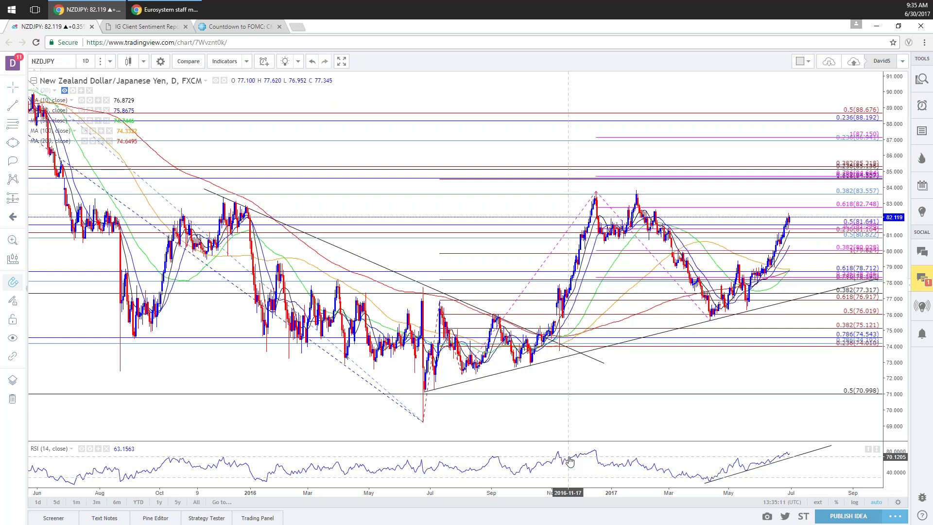
pyautogui.write('GER30')
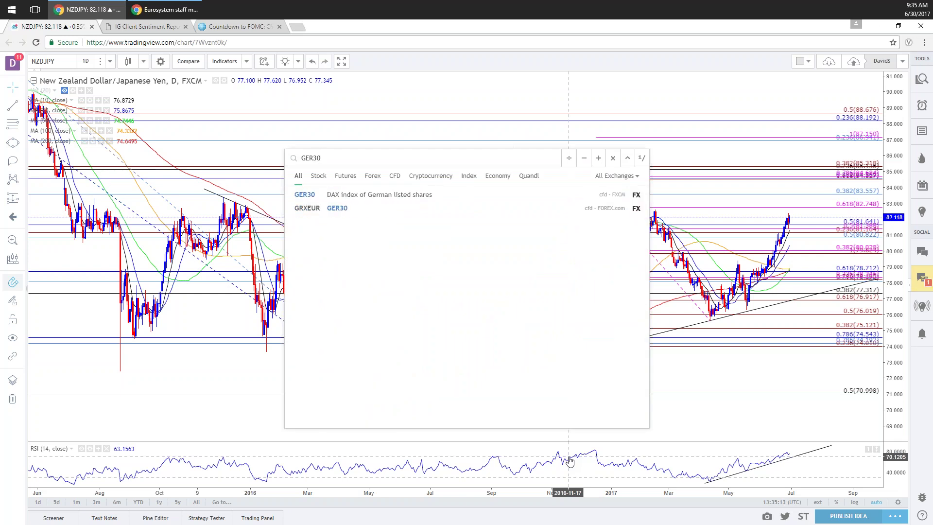
# Step: Reload the GER30 DAX chart, then switch the symbol to EURJPY
pyautogui.press('Return')
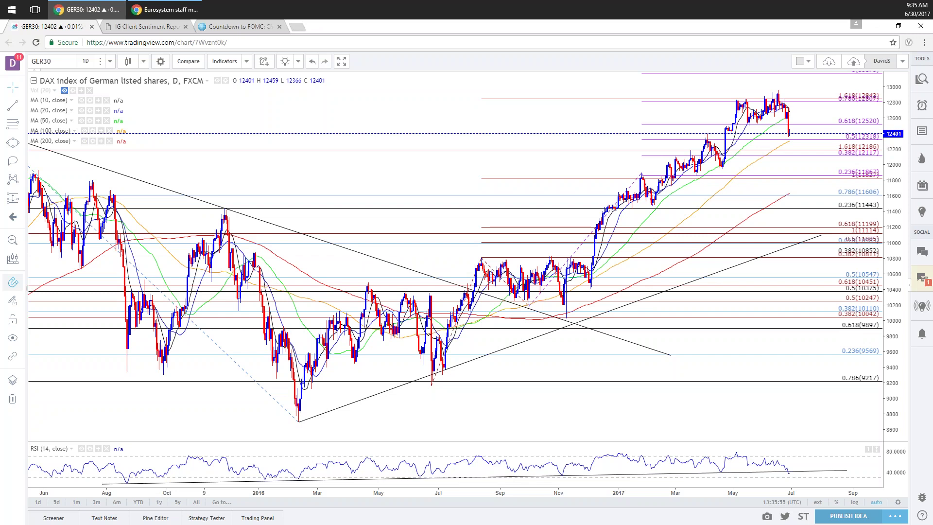
pyautogui.write('EURJP')
pyautogui.press('Return')
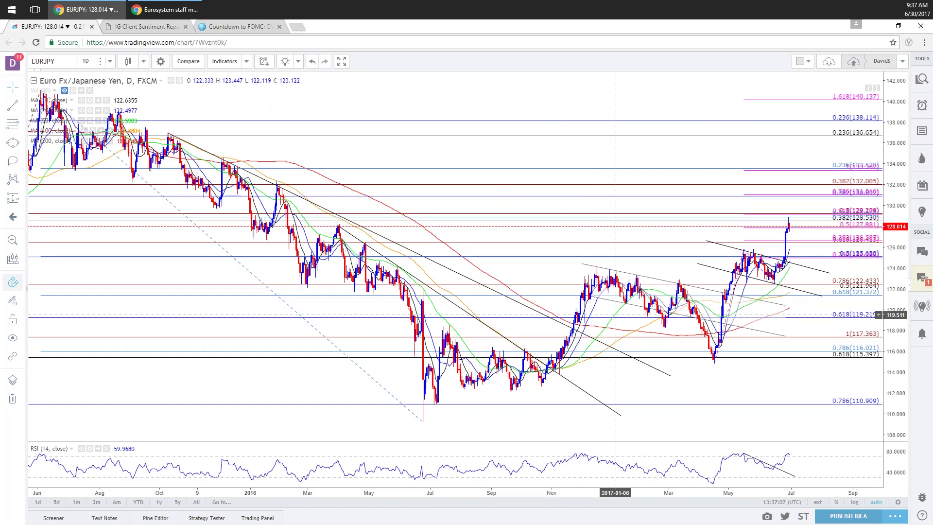
# Step: Zoom in on the EURJPY daily chart's time axis
pyautogui.scroll(3, 784, 117)
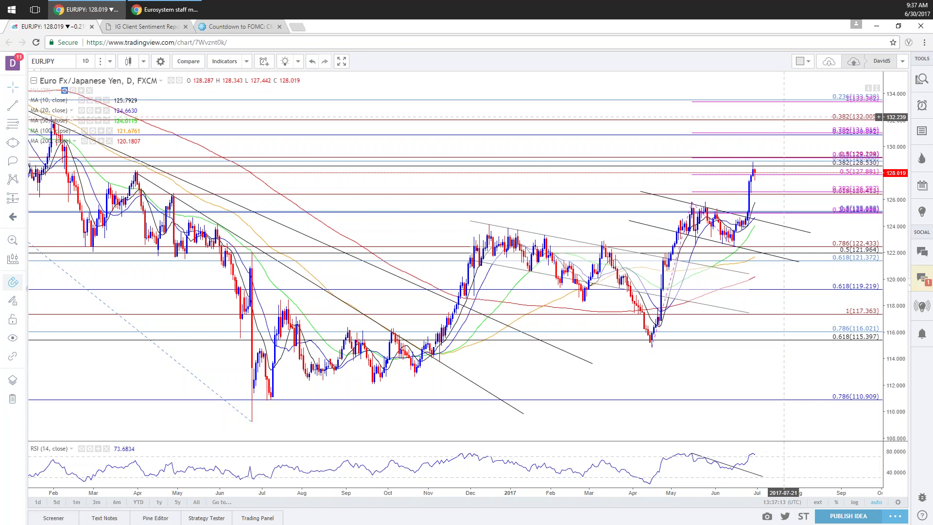
# Step: Step through the EUR pairs via EURNZD to the EURGBP daily chart and adjust zoom
pyautogui.write('EURJPY')
pyautogui.press('Return')
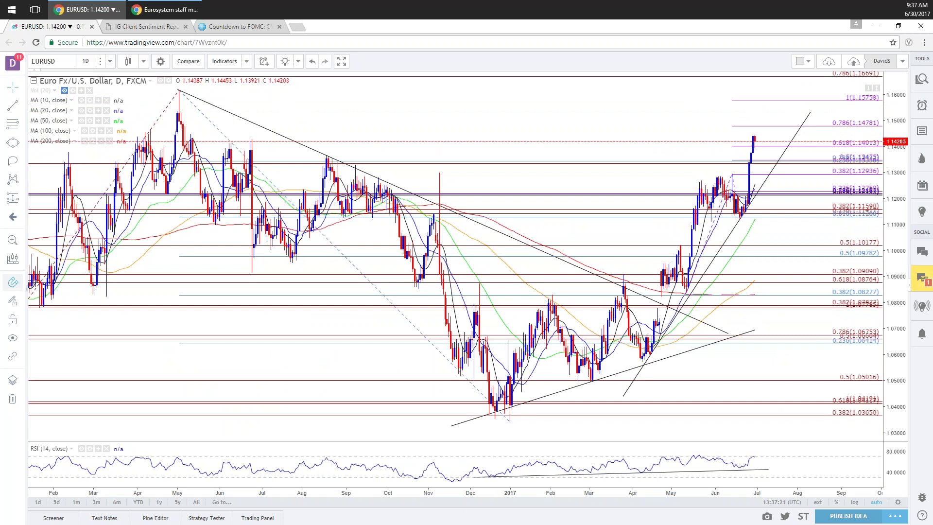
pyautogui.write('EURNZD')
pyautogui.press('Return')
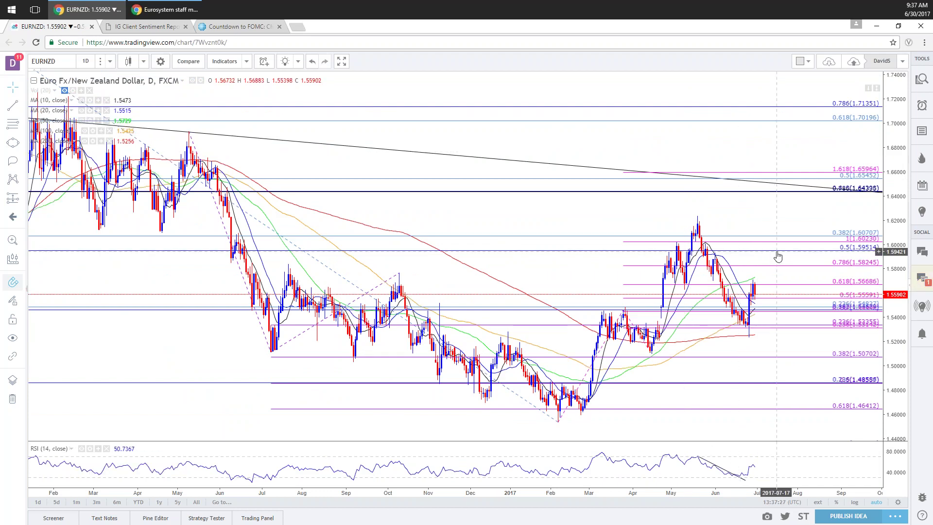
pyautogui.write('EURGBP')
pyautogui.press('Return')
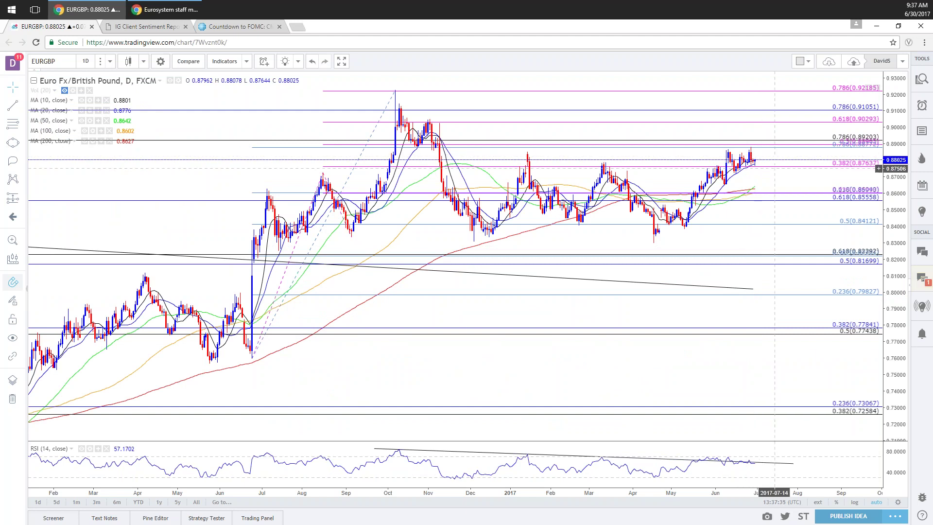
pyautogui.scroll(3, 773, 165)
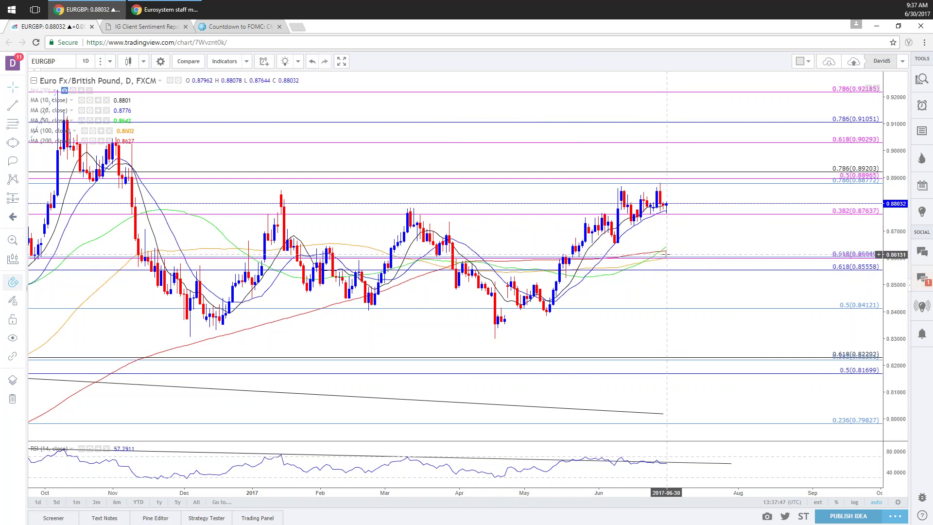
pyautogui.scroll(-3, 666, 260)
pyautogui.scroll(-2, 673, 282)
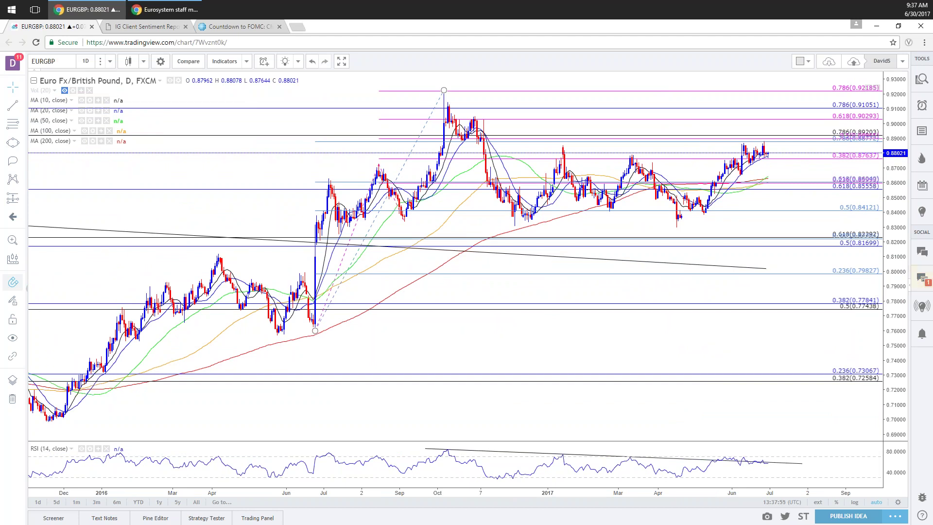
pyautogui.click(174, 28)
pyautogui.scroll(5, 358, 280)
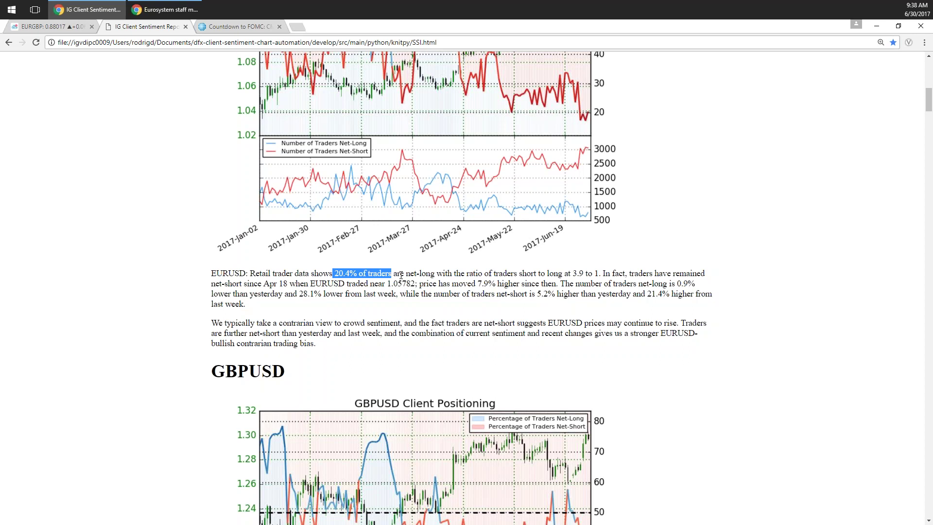
pyautogui.click(54, 29)
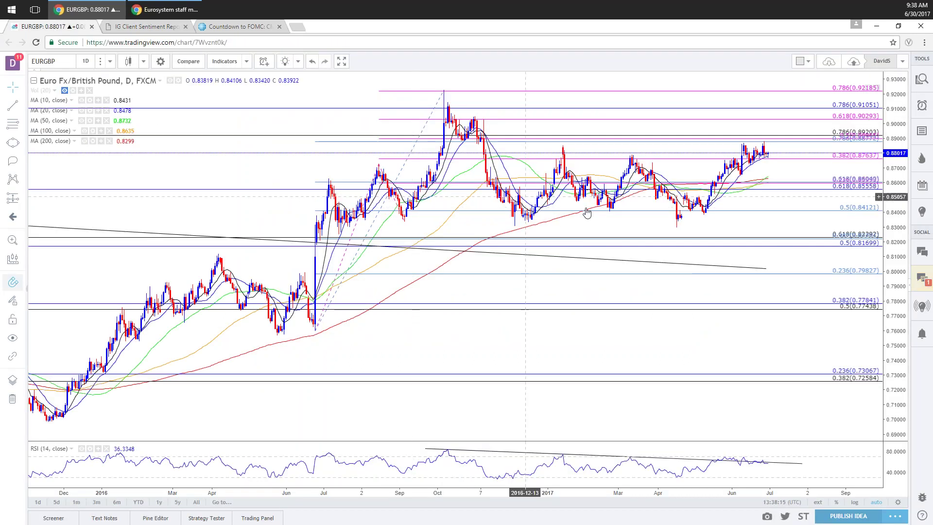
pyautogui.scroll(2, 587, 212)
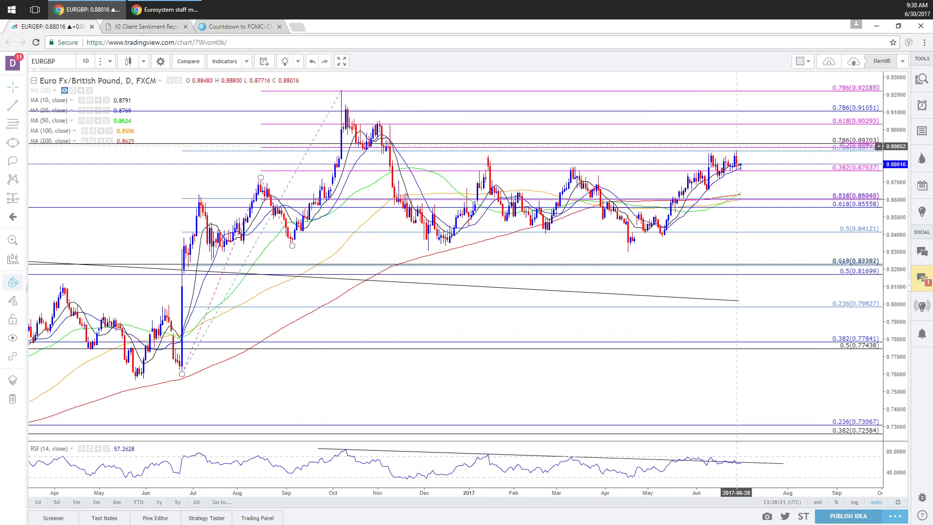
pyautogui.scroll(-1, 737, 145)
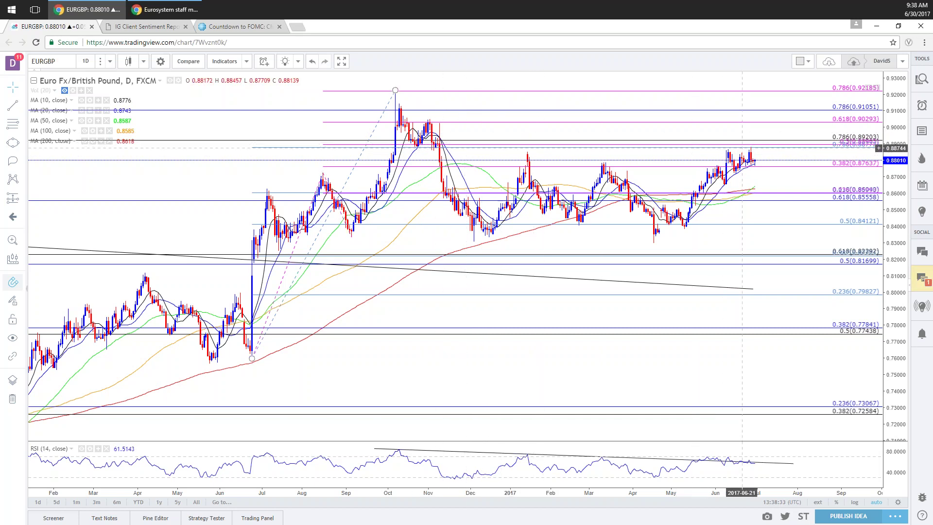
pyautogui.scroll(-2, 768, 262)
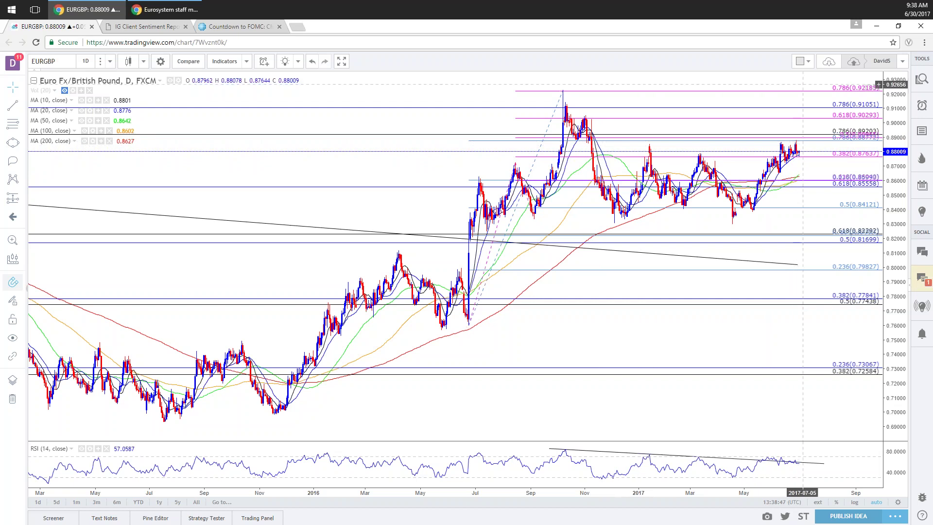
pyautogui.scroll(5, 802, 104)
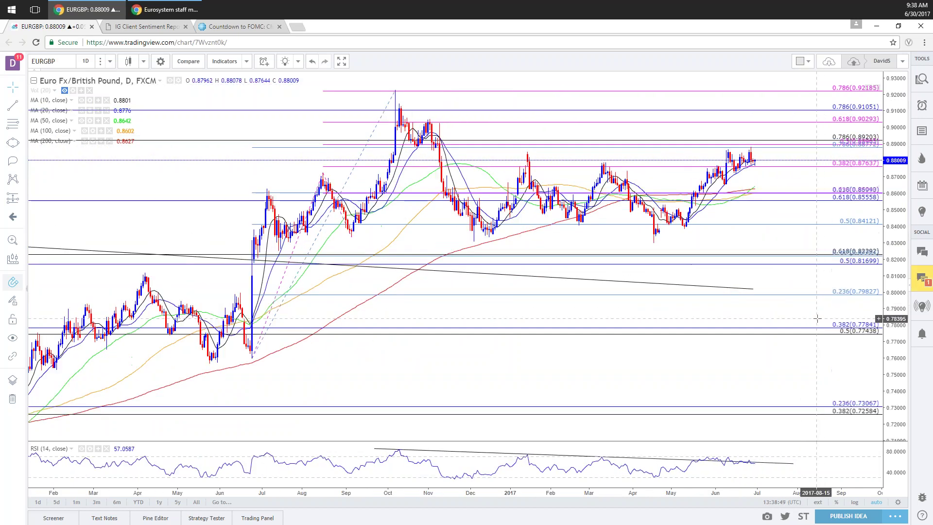
pyautogui.scroll(2, 802, 308)
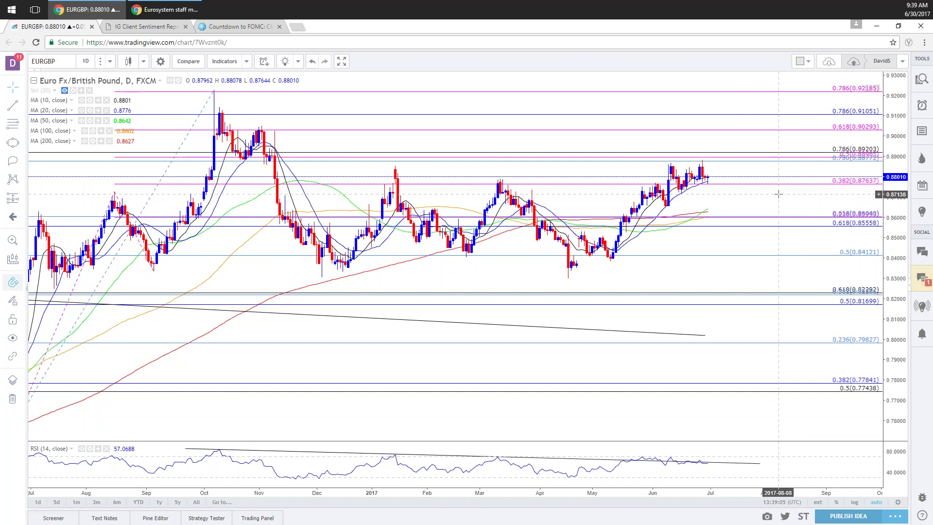
pyautogui.moveTo(713, 173); pyautogui.dragTo(759, 172)
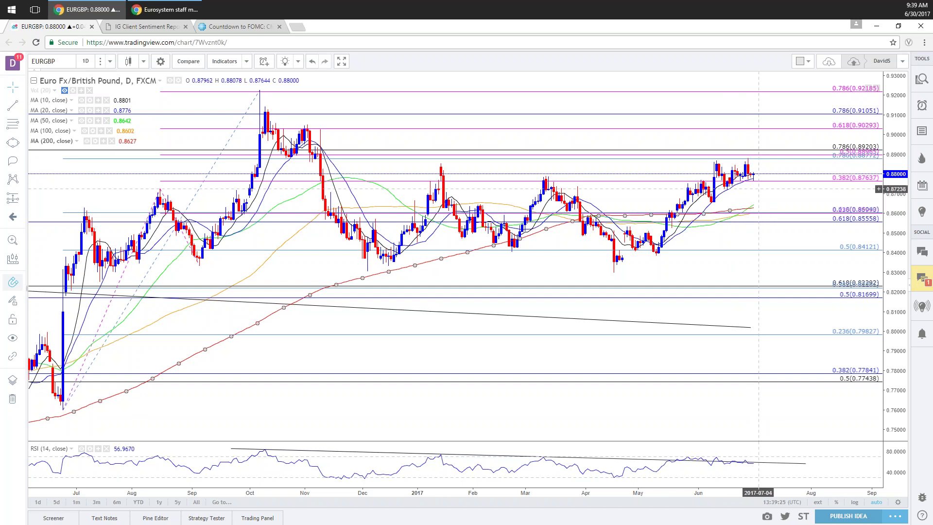
pyautogui.scroll(-1, 758, 180)
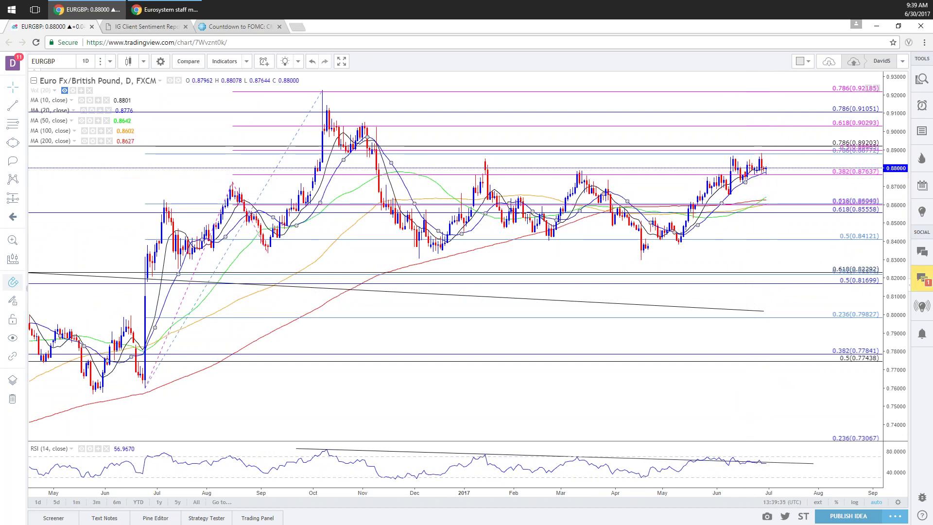
pyautogui.scroll(-2, 759, 194)
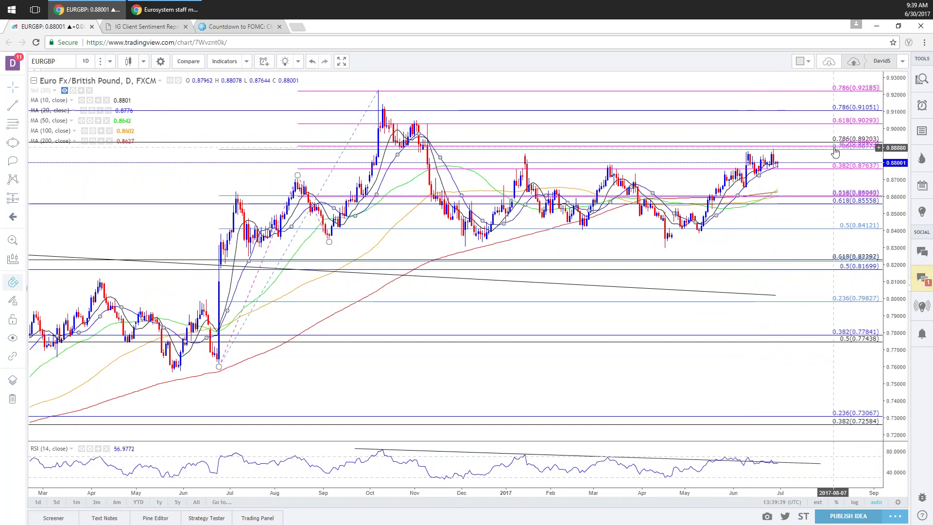
pyautogui.scroll(-2, 796, 167)
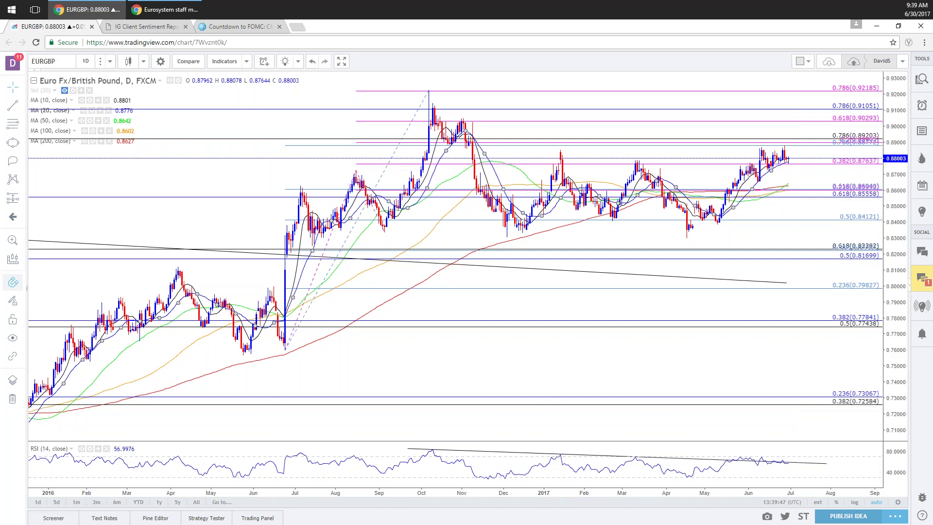
pyautogui.moveTo(798, 241); pyautogui.dragTo(776, 238)
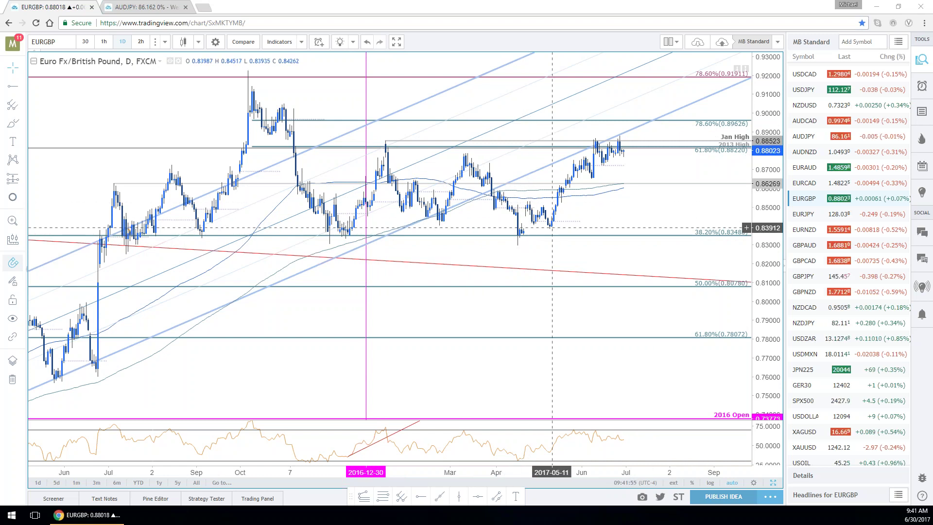
# Step: Adjust the EURGBP chart's zoom and pick the trend line drawing tools
pyautogui.scroll(-1, 499, 281)
pyautogui.scroll(1, 499, 281)
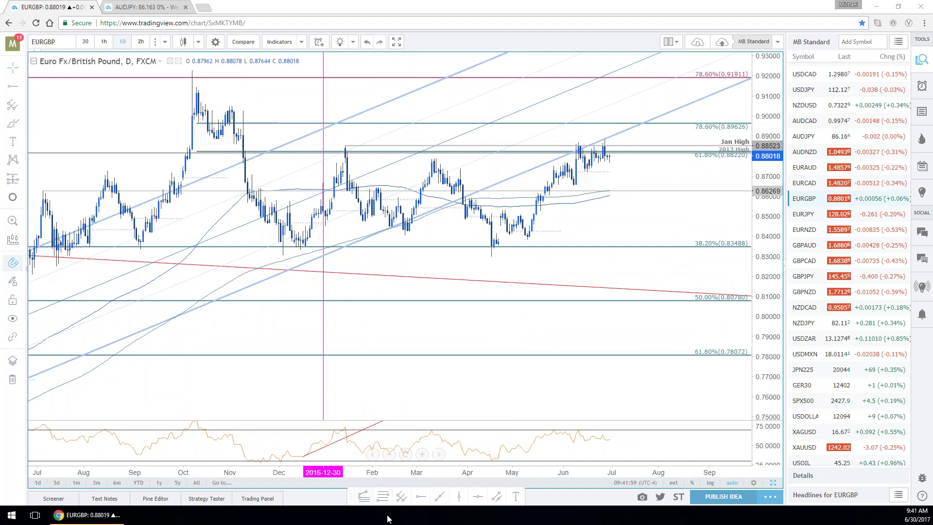
pyautogui.click(401, 498)
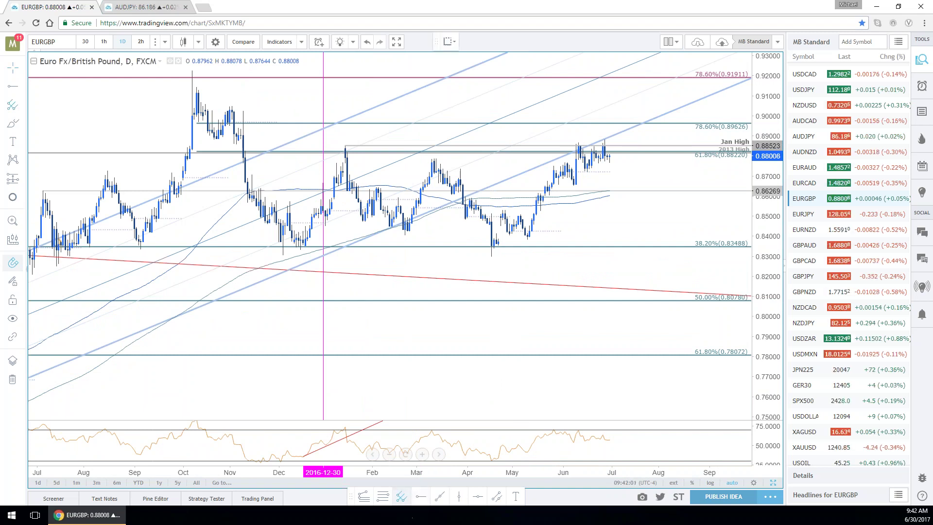
# Step: Draw a pitchfork from the December low through the January high to the April low
pyautogui.click(283, 255)
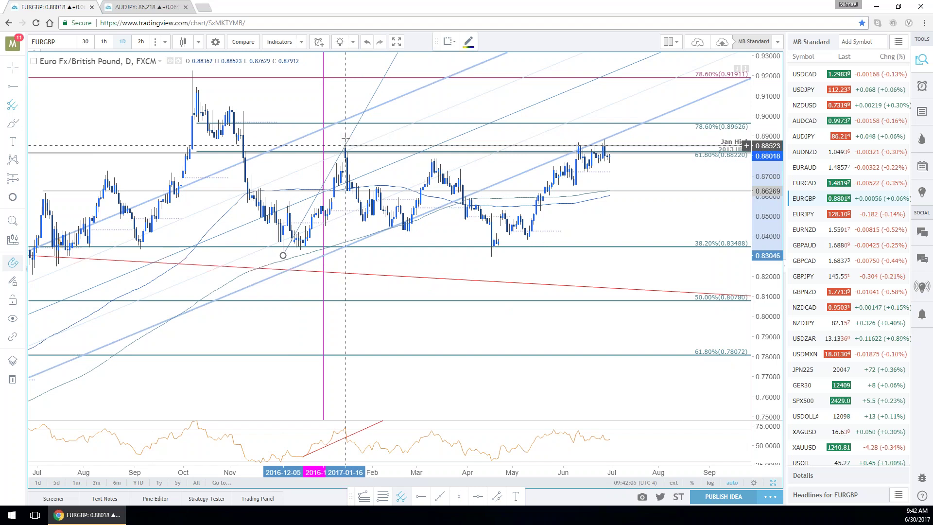
pyautogui.click(345, 146)
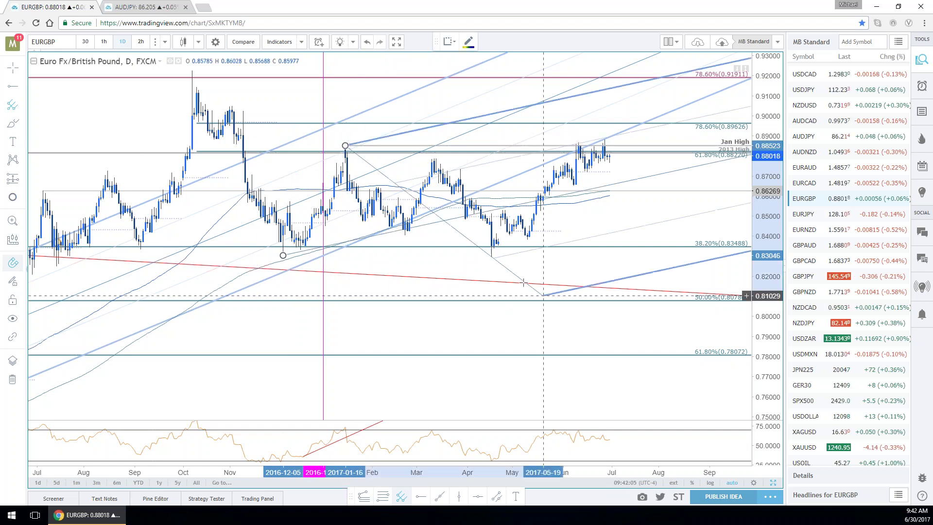
pyautogui.click(492, 257)
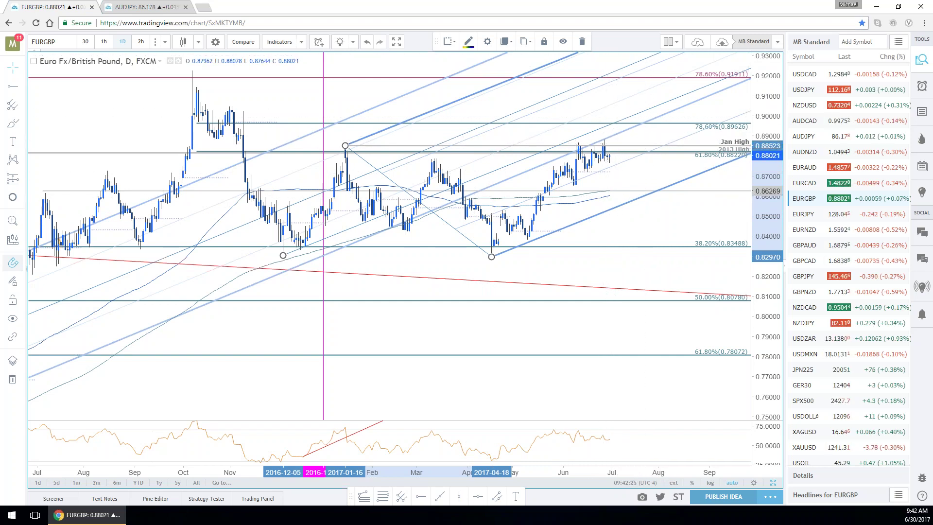
pyautogui.scroll(-2, 711, 442)
pyautogui.scroll(1, 711, 442)
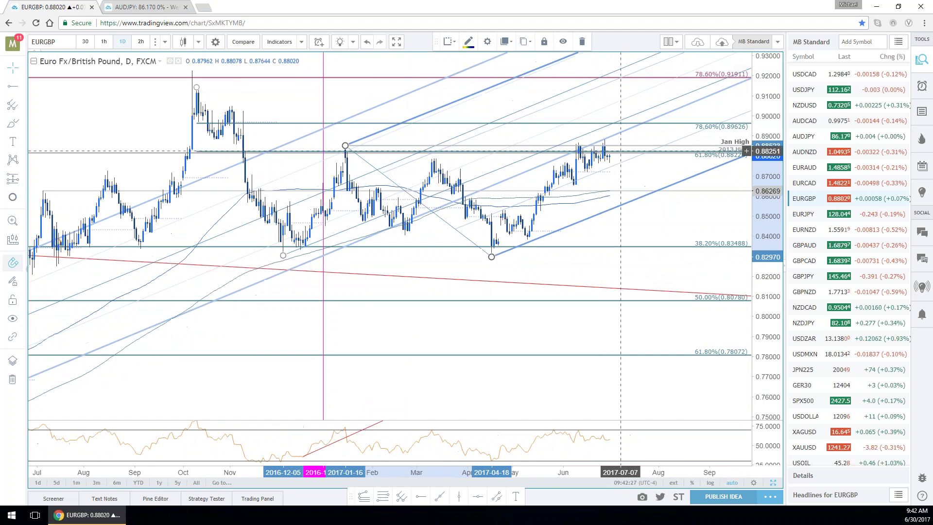
pyautogui.scroll(1, 466, 172)
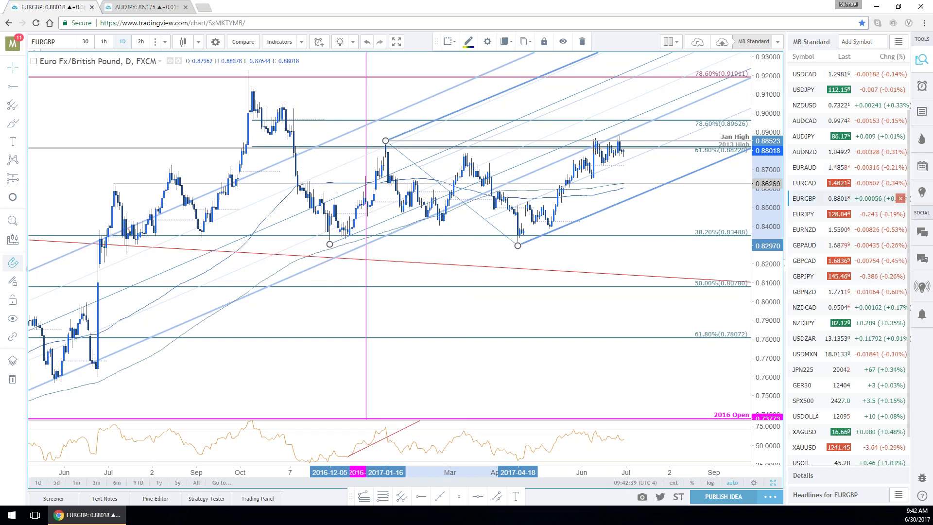
pyautogui.scroll(3, 875, 214)
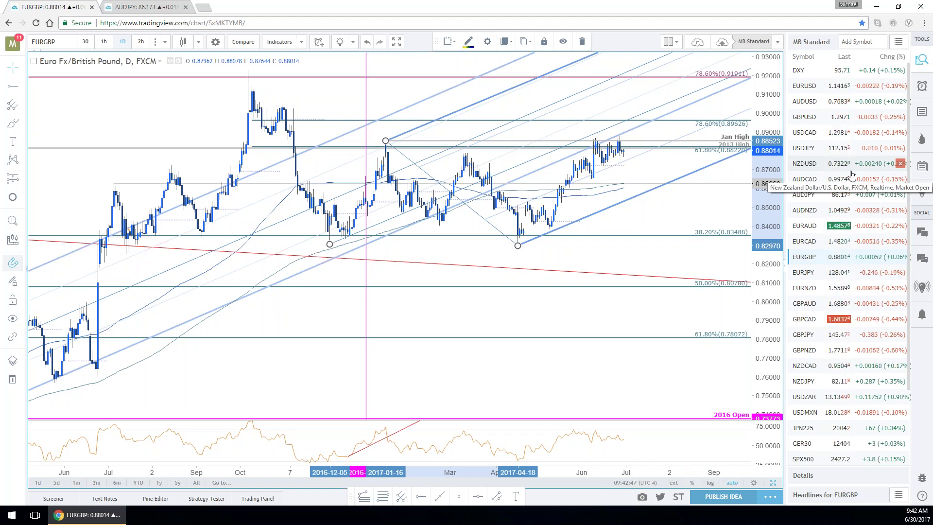
# Step: Open GBPUSD from the watchlist and zoom around its Fibonacci levels and channel
pyautogui.click(824, 119)
pyautogui.scroll(5, 421, 207)
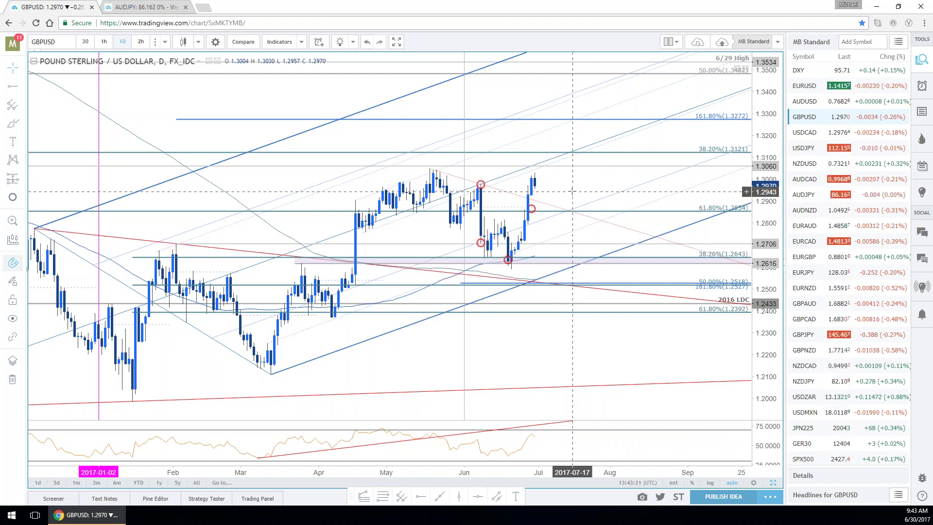
pyautogui.scroll(-1, 648, 268)
pyautogui.scroll(-1, 649, 267)
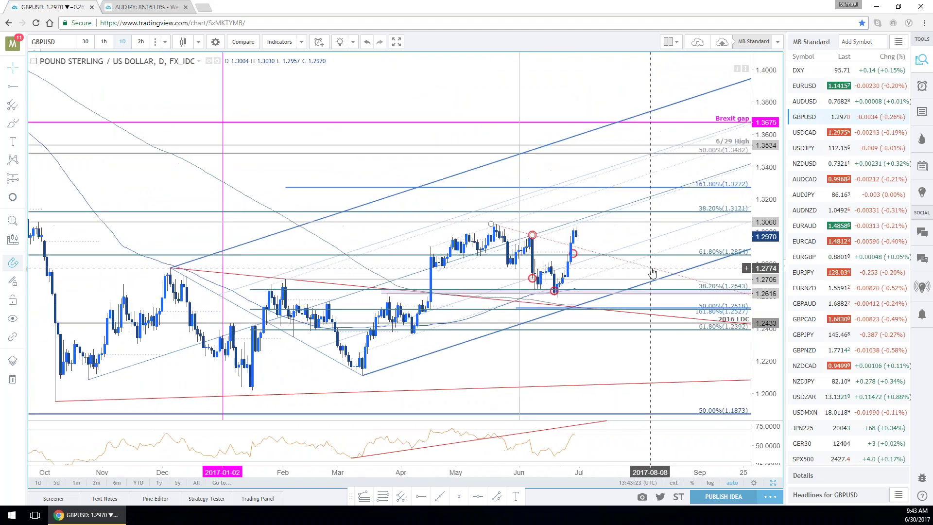
pyautogui.scroll(1, 736, 332)
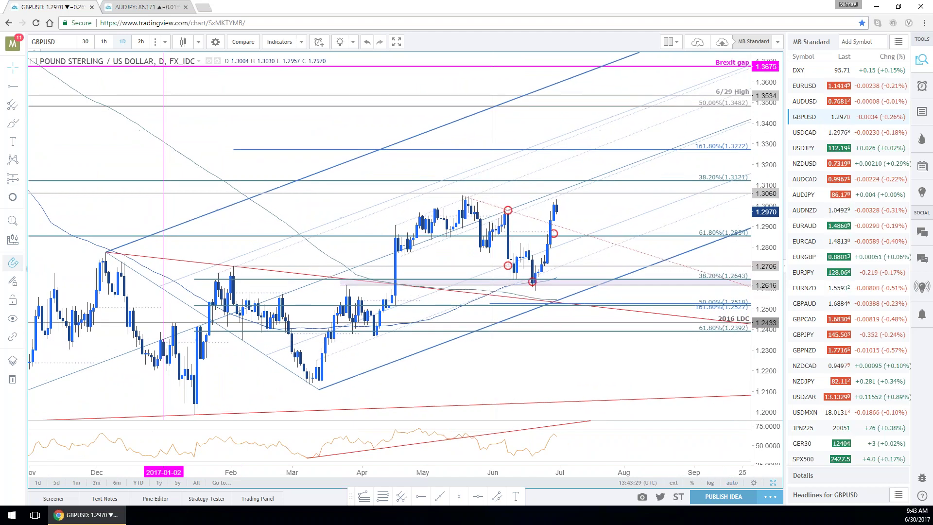
pyautogui.scroll(-2, 671, 368)
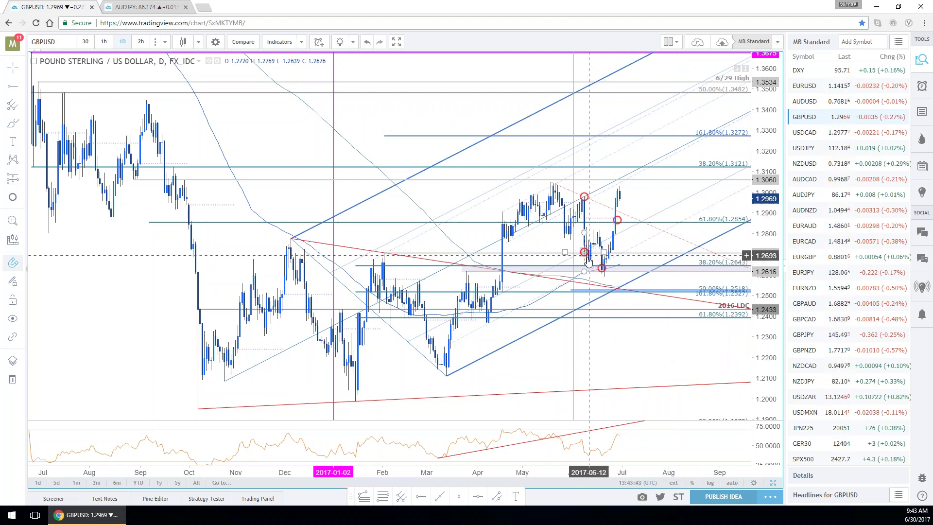
# Step: Move the red circle marker up to about 1.3060 on GBPUSD, then switch to the USDCAD daily chart
pyautogui.moveTo(605, 267)
pyautogui.mouseDown()
pyautogui.moveTo(585, 232)
pyautogui.moveTo(557, 260)
pyautogui.moveTo(581, 237)
pyautogui.moveTo(618, 169)
pyautogui.mouseUp()
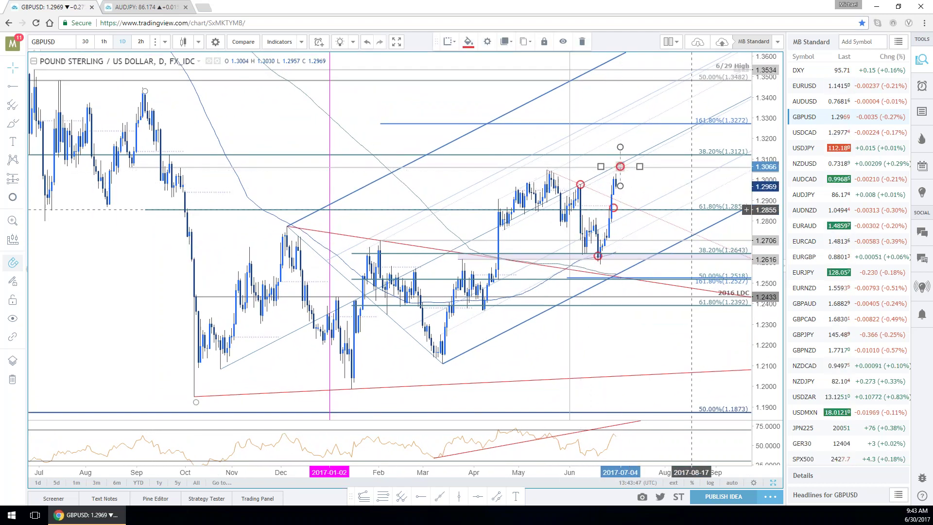
pyautogui.scroll(-1, 702, 228)
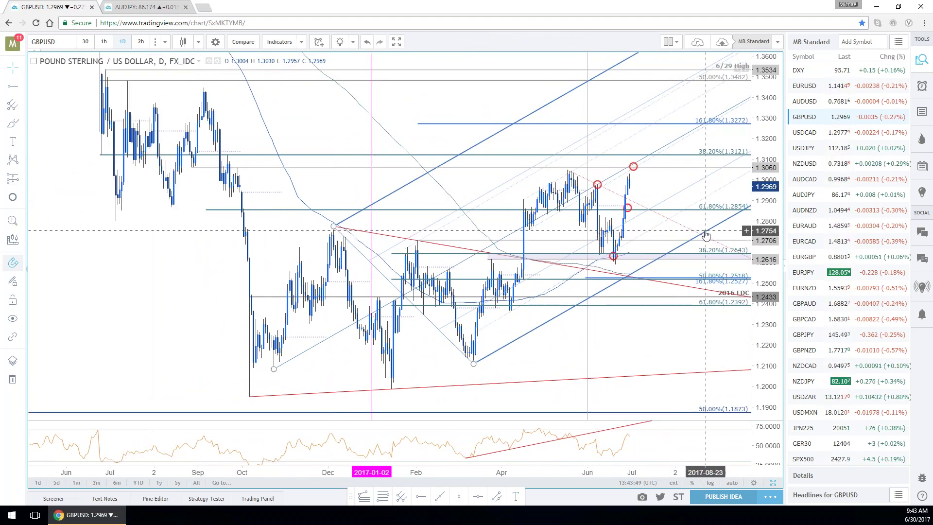
pyautogui.scroll(1, 704, 232)
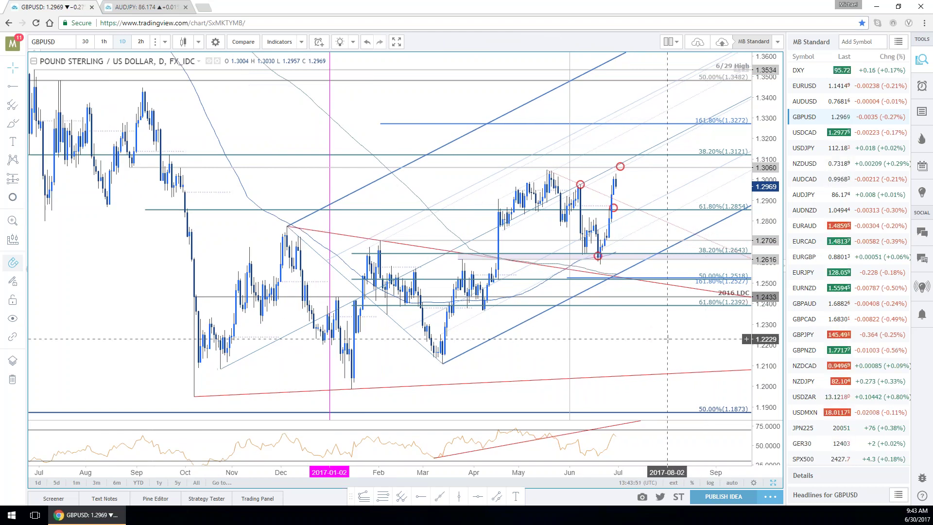
pyautogui.moveTo(666, 344); pyautogui.dragTo(670, 361)
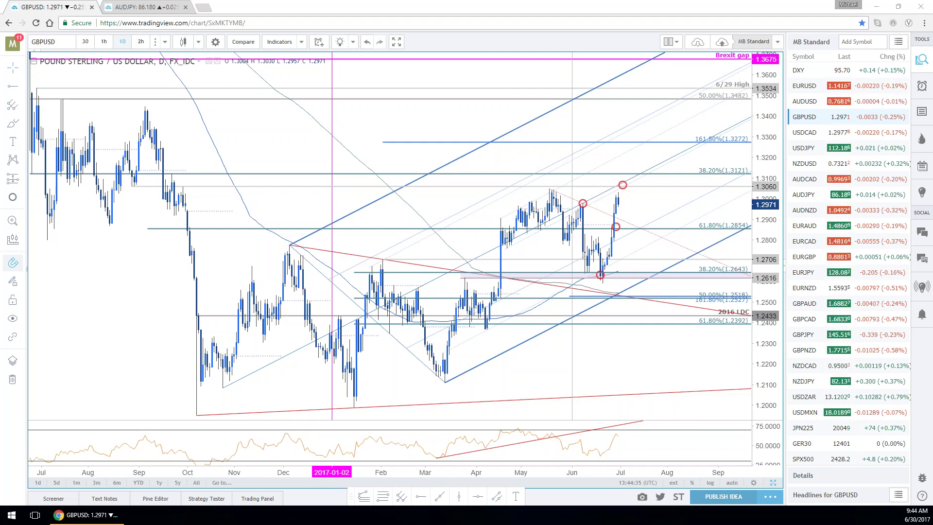
pyautogui.click(831, 134)
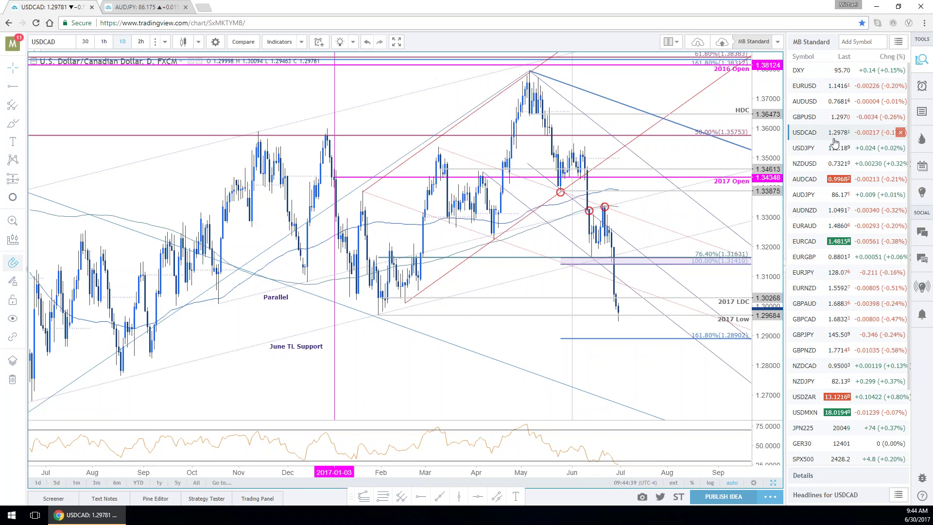
pyautogui.click(848, 167)
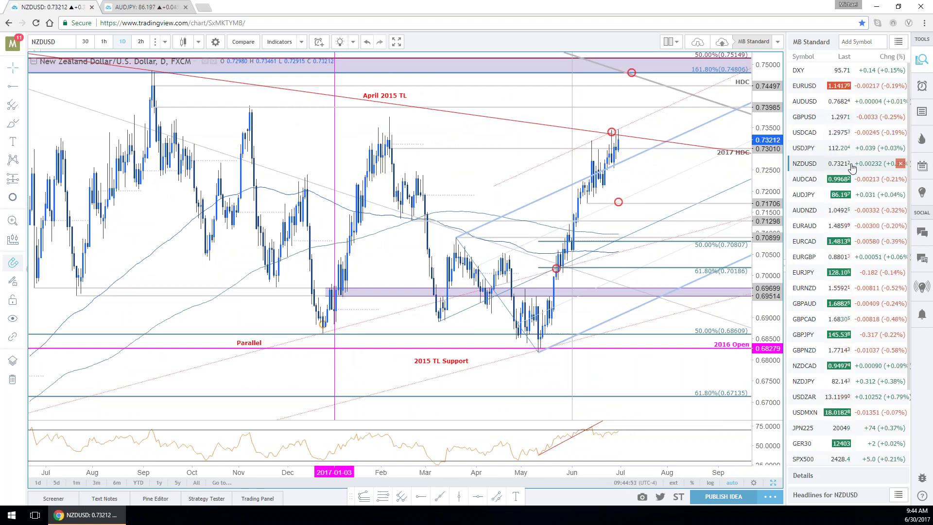
pyautogui.scroll(-1, 834, 404)
pyautogui.scroll(-2, 834, 404)
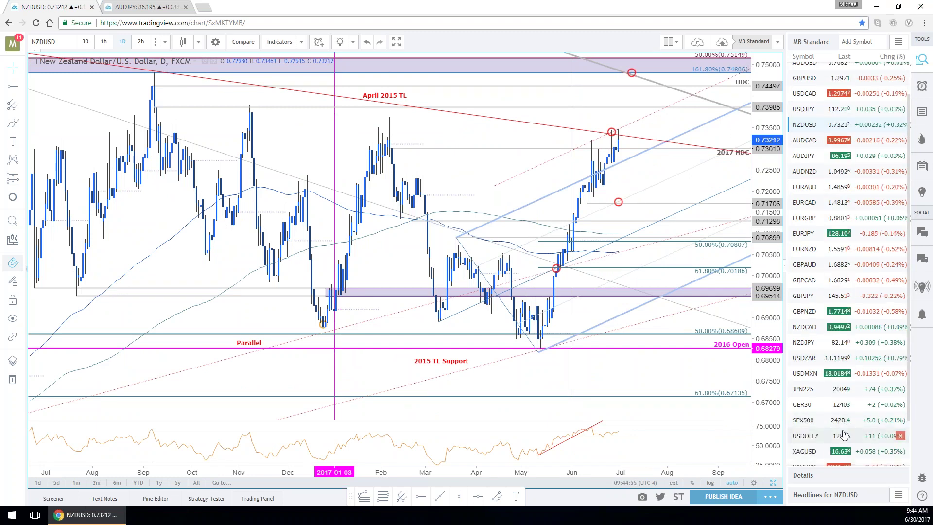
pyautogui.click(835, 447)
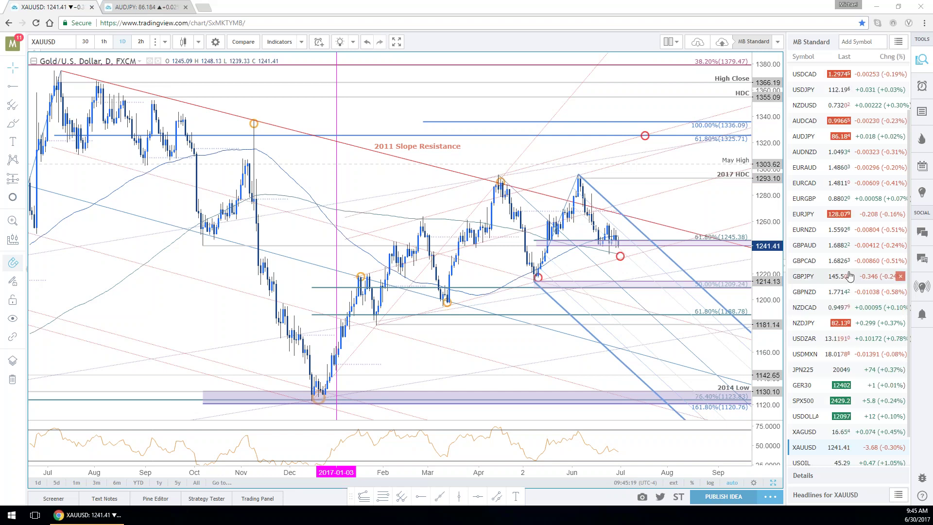
pyautogui.scroll(2, 821, 219)
pyautogui.click(807, 117)
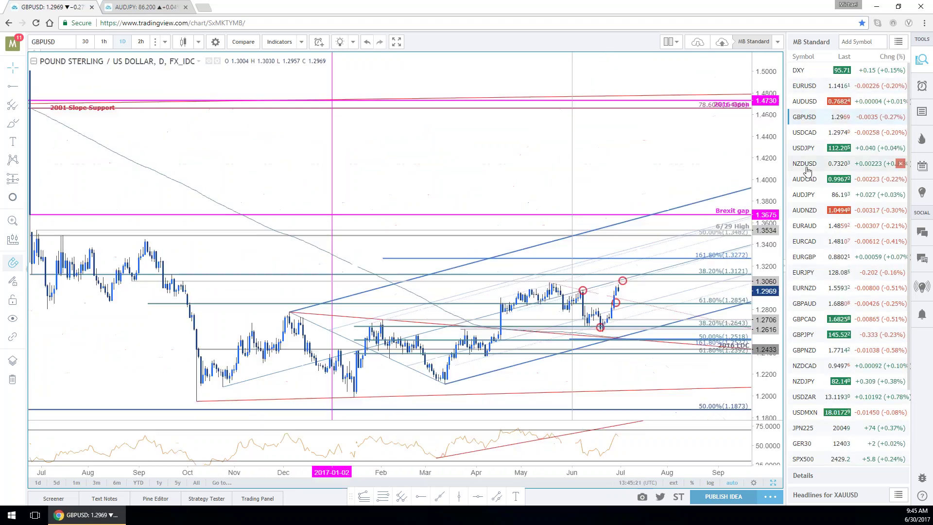
pyautogui.moveTo(754, 300); pyautogui.dragTo(755, 287)
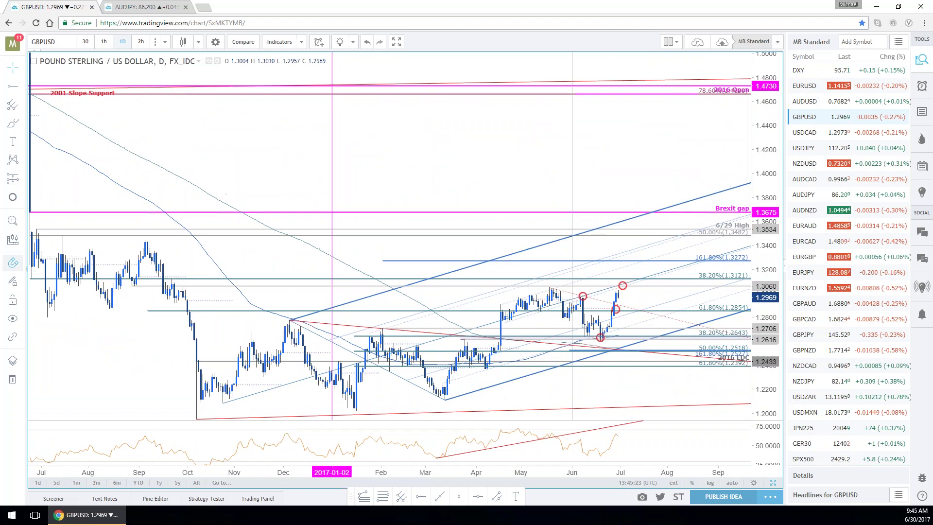
pyautogui.scroll(-1, 666, 277)
pyautogui.moveTo(666, 278); pyautogui.dragTo(623, 261)
pyautogui.scroll(-1, 659, 291)
pyautogui.scroll(1, 686, 340)
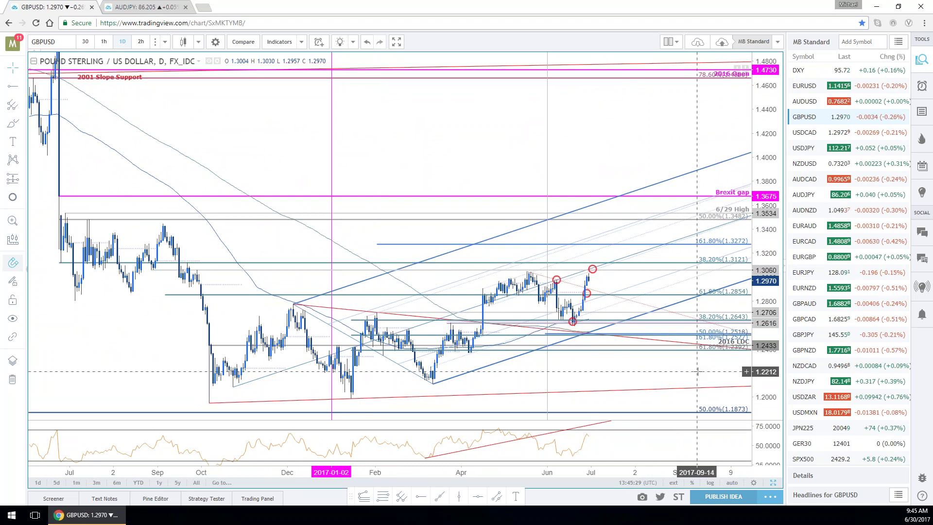
pyautogui.moveTo(694, 378); pyautogui.dragTo(698, 369)
pyautogui.moveTo(761, 301); pyautogui.dragTo(762, 277)
pyautogui.moveTo(661, 214); pyautogui.dragTo(699, 112)
pyautogui.scroll(1, 699, 111)
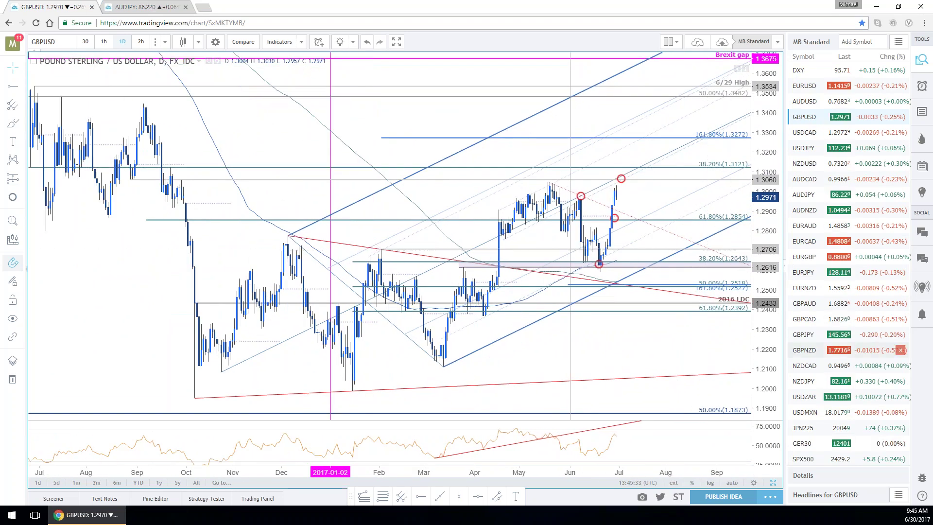